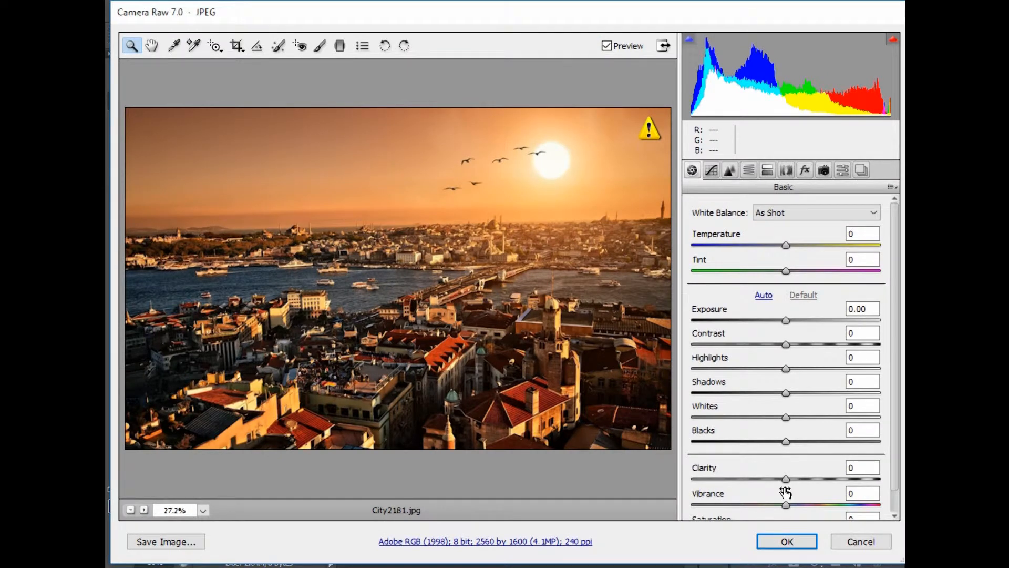
# - Place City2181.jpg with its Camera Raw defaults, scaled to about 51% so it covers the whole canvas
pyautogui.click(786, 541)
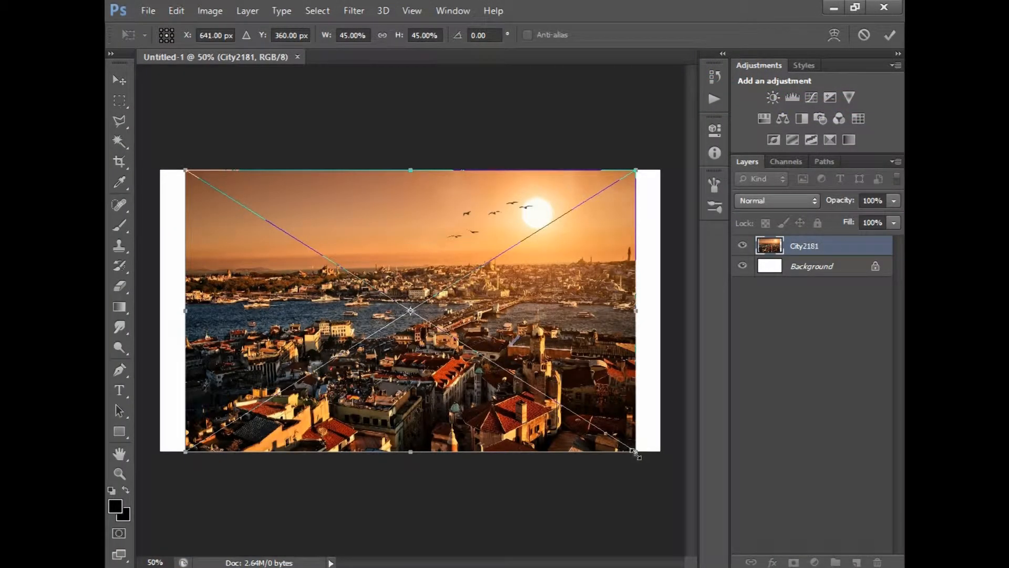
pyautogui.moveTo(637, 452); pyautogui.dragTo(665, 474)
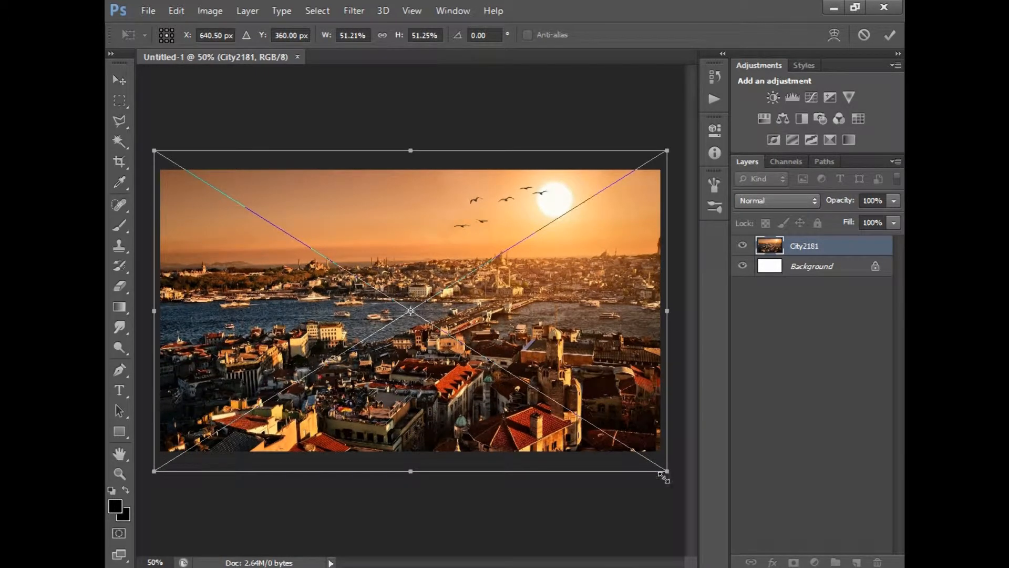
pyautogui.press('Return')
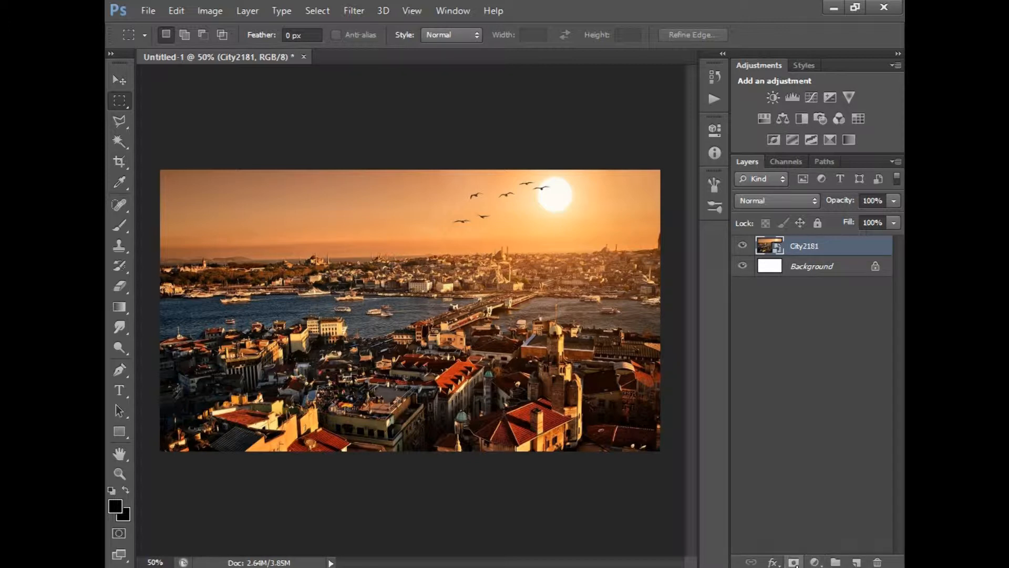
# - Add a layer mask to the City2181 layer and set the Gradient tool to the Neutral Density preset
pyautogui.click(794, 562)
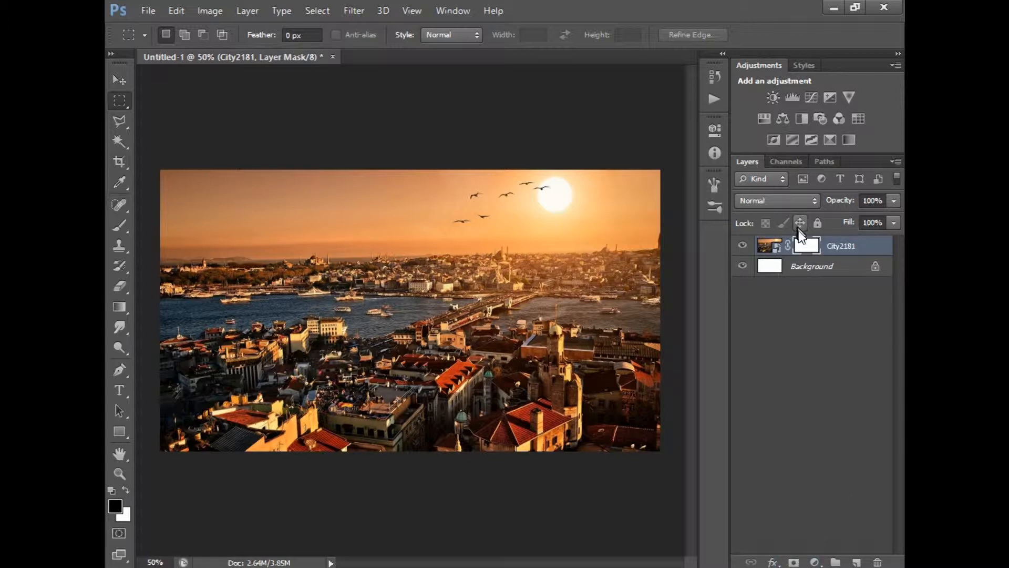
pyautogui.click(806, 251)
pyautogui.click(121, 306)
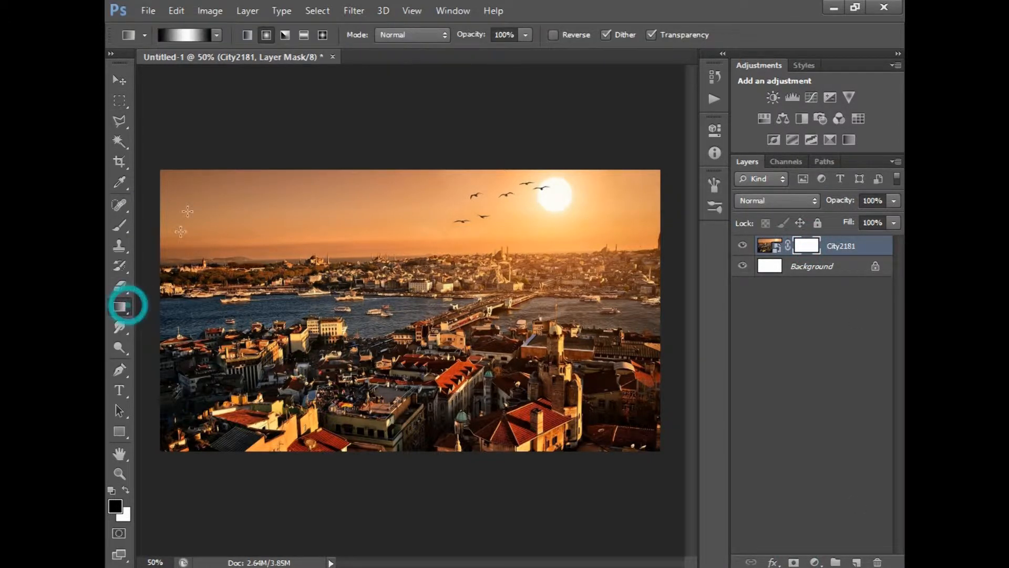
pyautogui.click(185, 35)
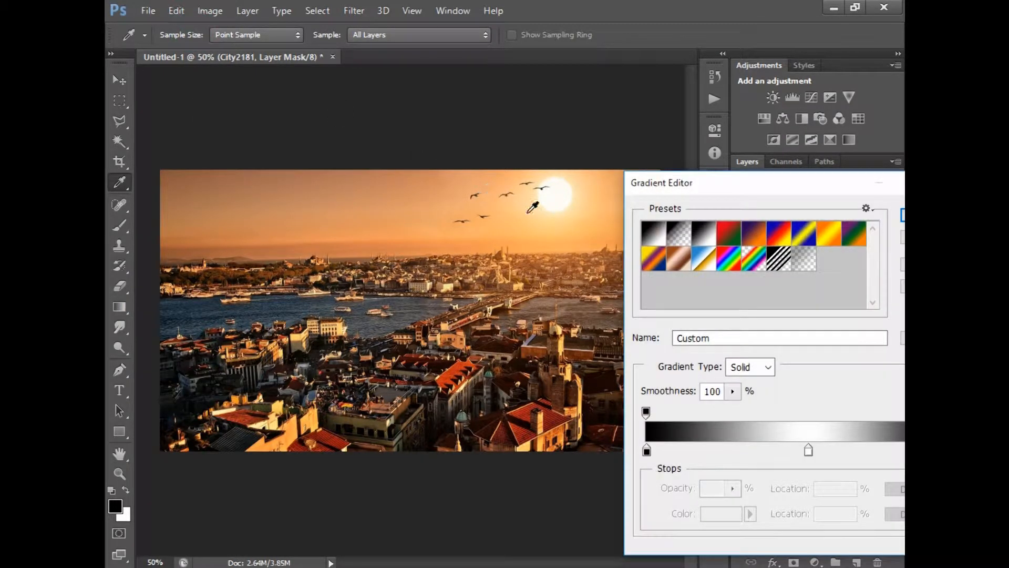
pyautogui.moveTo(811, 181); pyautogui.dragTo(629, 158)
pyautogui.click(627, 236)
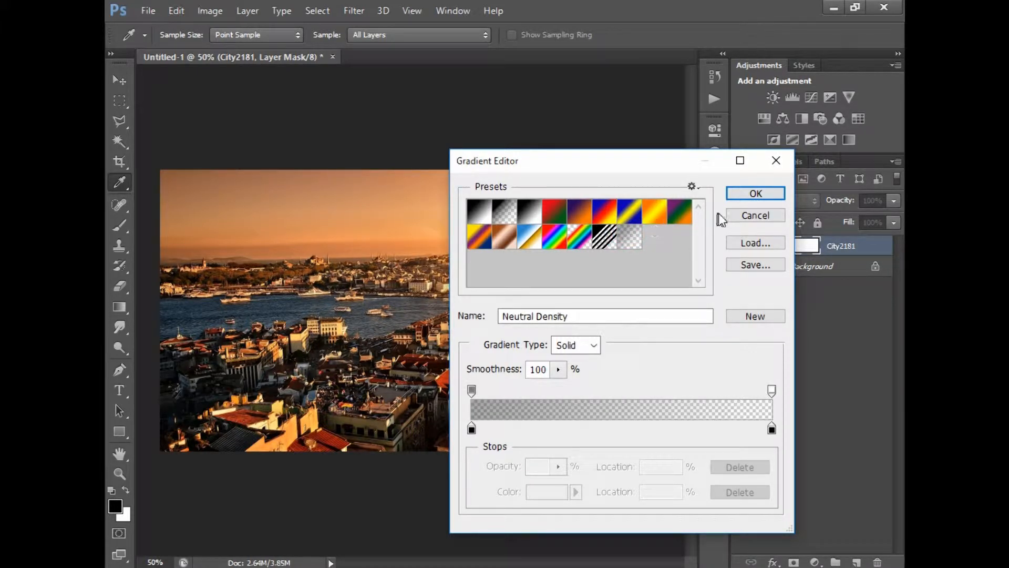
pyautogui.click(756, 193)
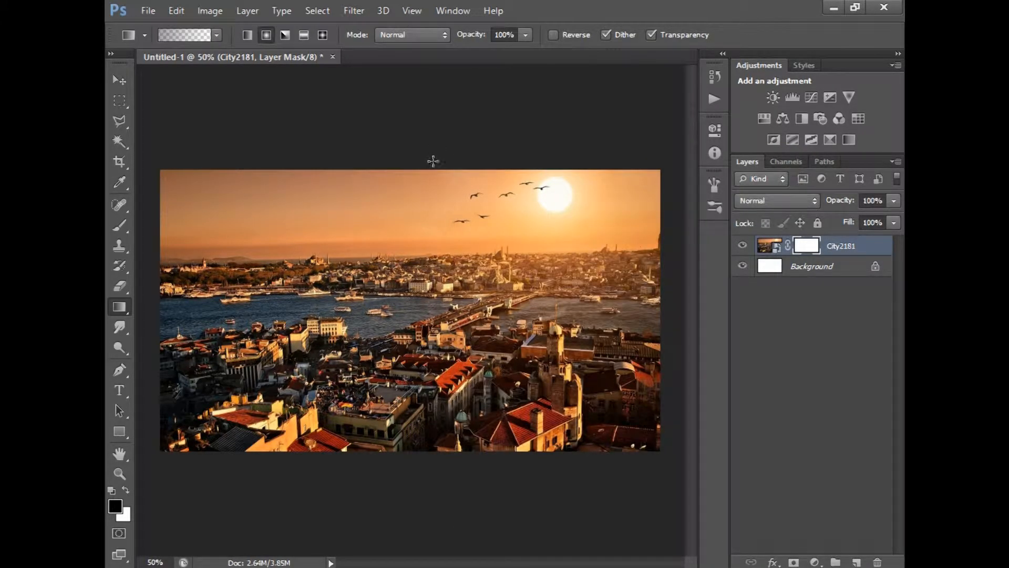
# - Fade out the city photo's sky on the layer mask with repeated downward gradients, switching from radial to linear style
pyautogui.moveTo(428, 170); pyautogui.dragTo(429, 225)
pyautogui.moveTo(427, 172); pyautogui.dragTo(425, 224)
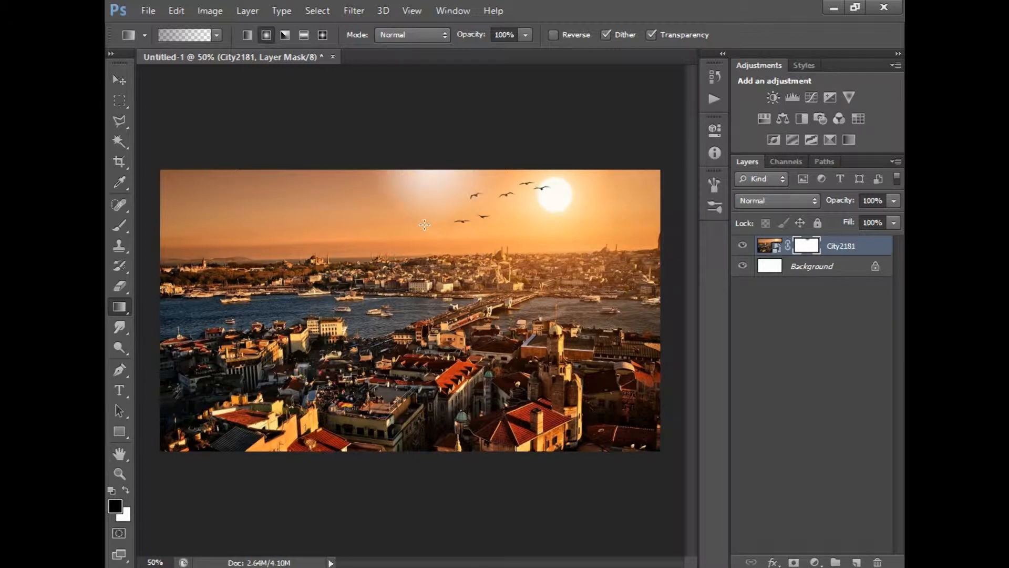
pyautogui.click(245, 35)
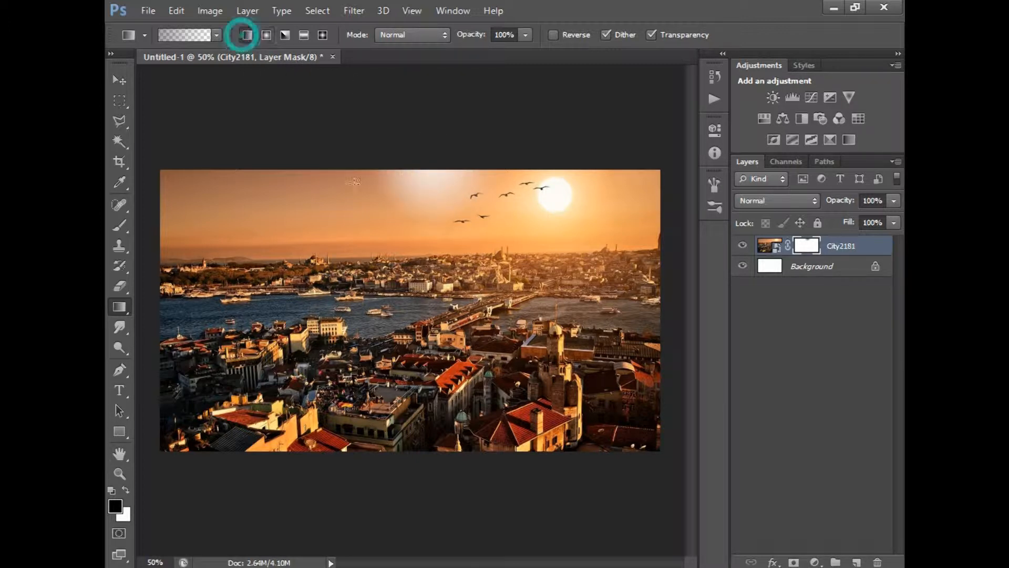
pyautogui.moveTo(435, 188); pyautogui.dragTo(428, 242)
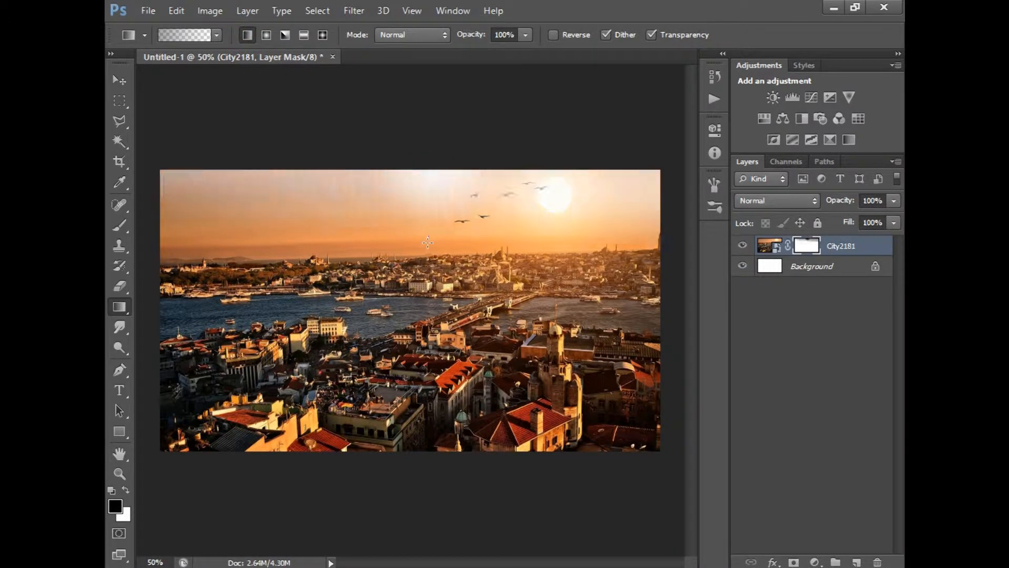
pyautogui.moveTo(383, 187); pyautogui.dragTo(396, 251)
pyautogui.moveTo(418, 199); pyautogui.dragTo(417, 255)
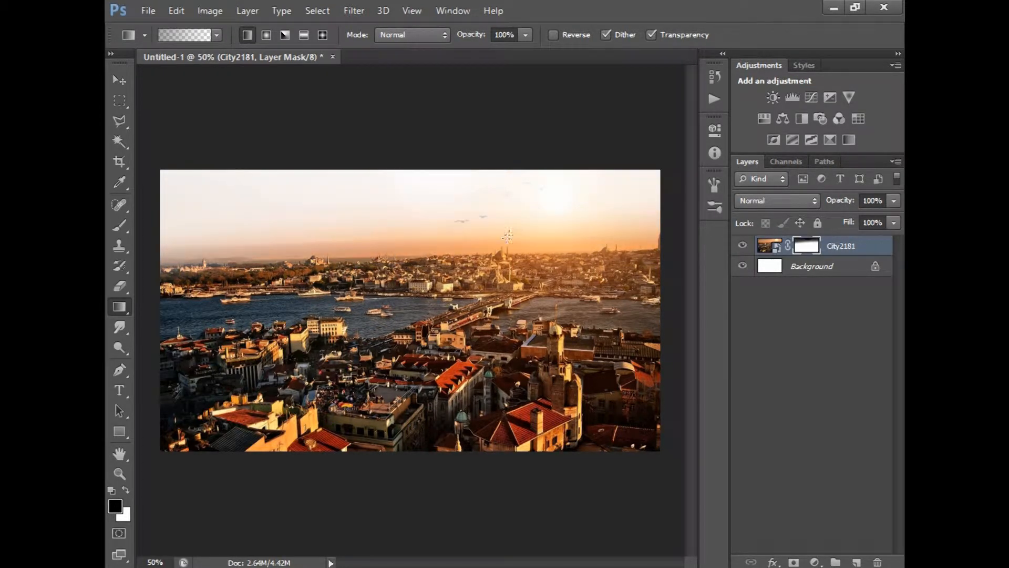
pyautogui.moveTo(522, 228); pyautogui.dragTo(523, 251)
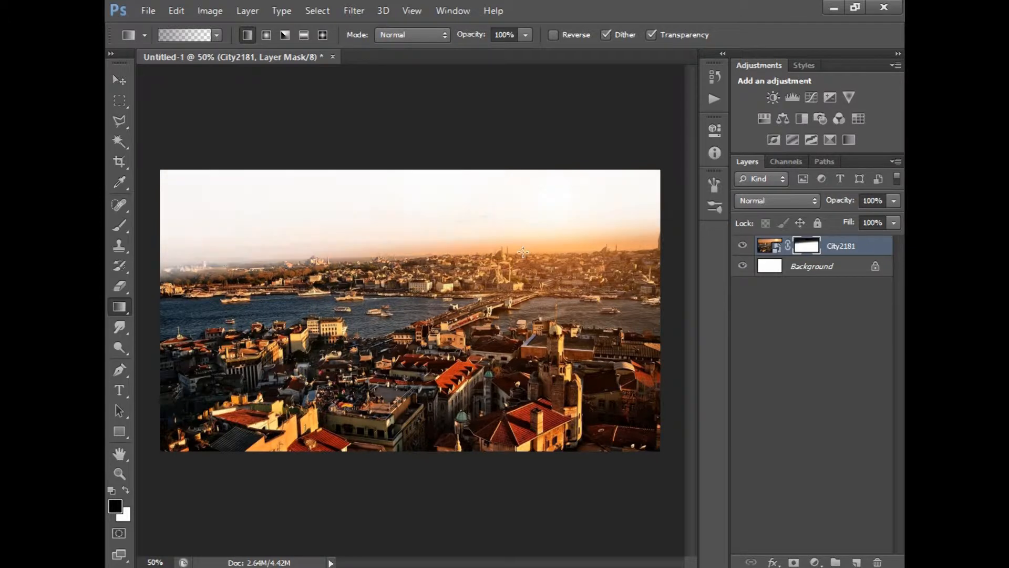
pyautogui.moveTo(613, 230)
pyautogui.mouseDown()
pyautogui.moveTo(609, 252)
pyautogui.moveTo(614, 246)
pyautogui.mouseUp()
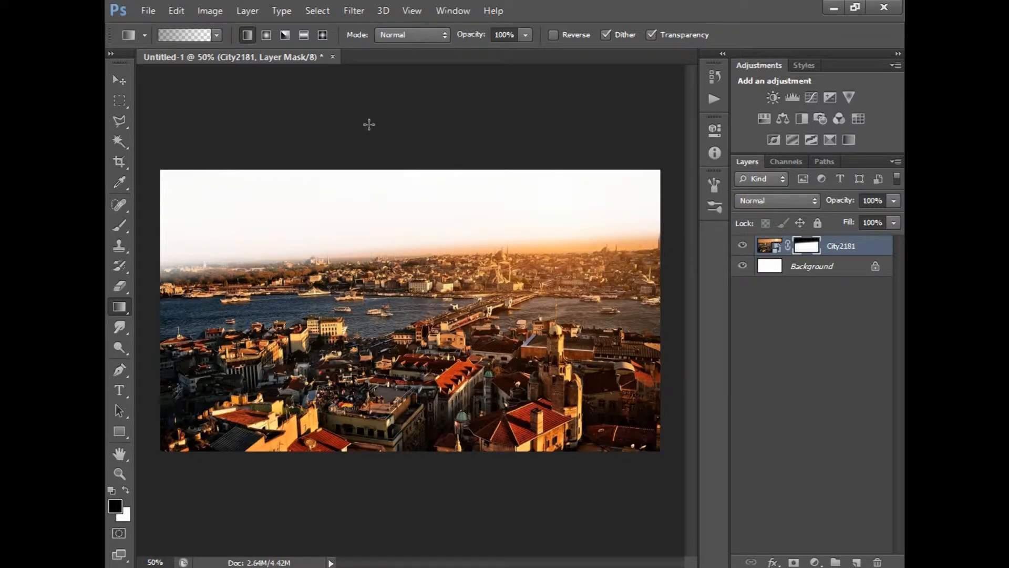
# - Place the Glorious-blue-mountain-range image above the city, scaled to about 70% and shifted upward to fill the sky area
pyautogui.click(142, 8)
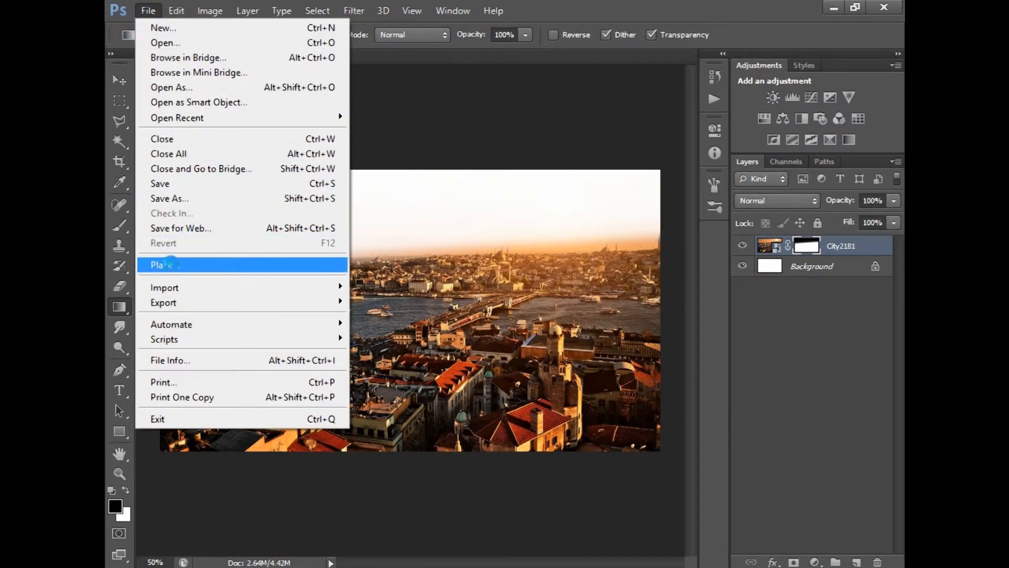
pyautogui.click(168, 265)
pyautogui.click(554, 395)
pyautogui.doubleClick(554, 396)
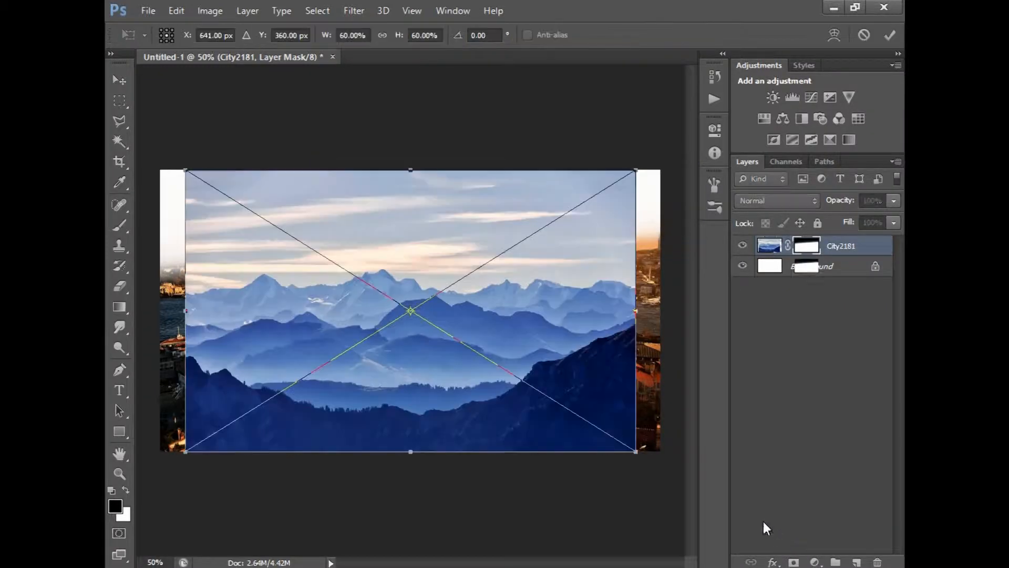
pyautogui.moveTo(636, 448); pyautogui.dragTo(669, 476)
pyautogui.moveTo(620, 383); pyautogui.dragTo(624, 342)
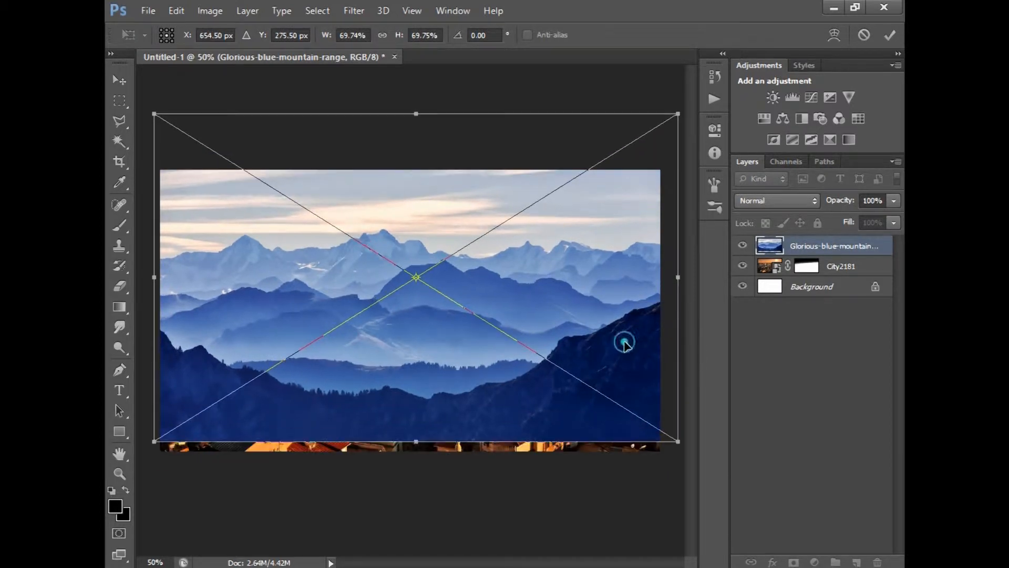
pyautogui.press('Return')
# - Load the City2181 layer mask as a selection and try to delete that area from the mountain layer
pyautogui.press('g')
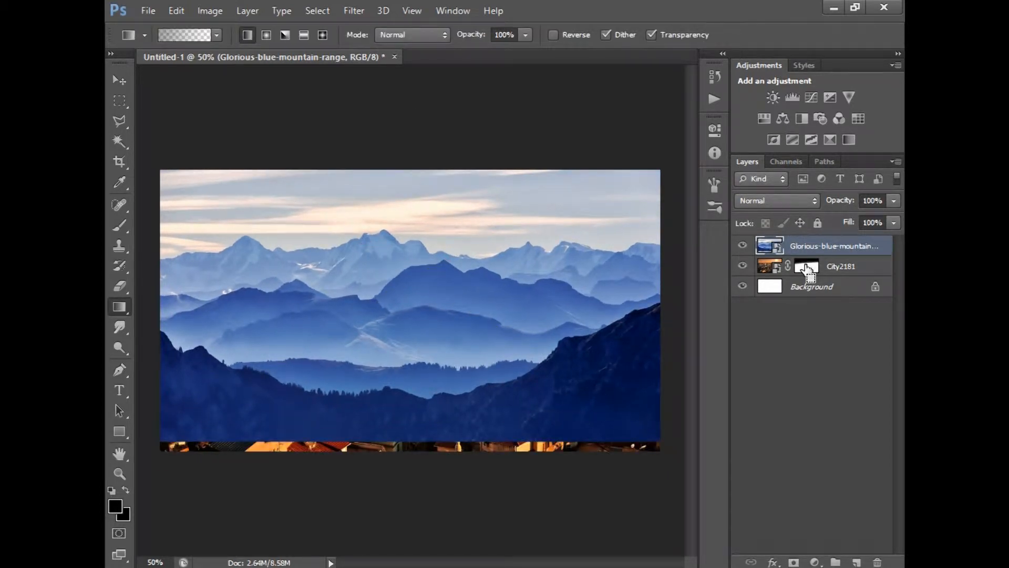
pyautogui.keyDown('ctrl'); pyautogui.click(807, 268); pyautogui.keyUp('ctrl')
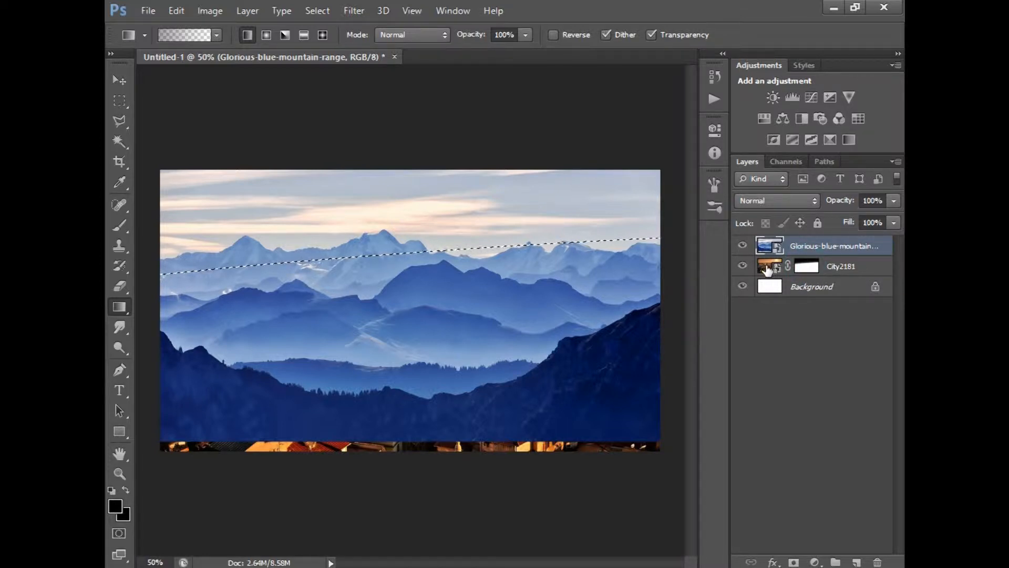
pyautogui.press('Delete')
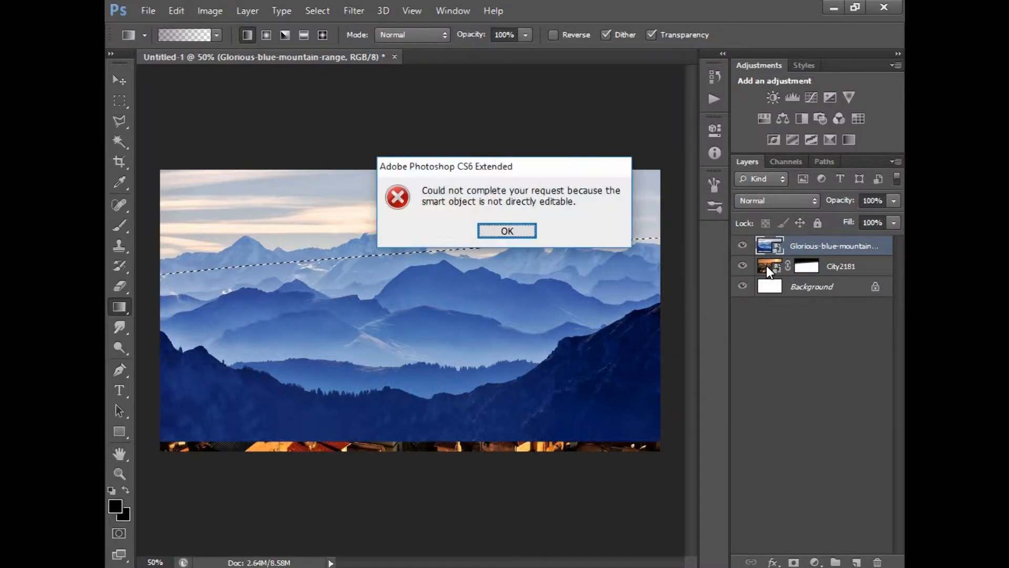
pyautogui.click(507, 231)
pyautogui.hotkey('ctrl', 'shift', 'i')
# - Rasterize the mountain layer and delete its selected part covering the city, clearing the selection
pyautogui.rightClick(822, 246)
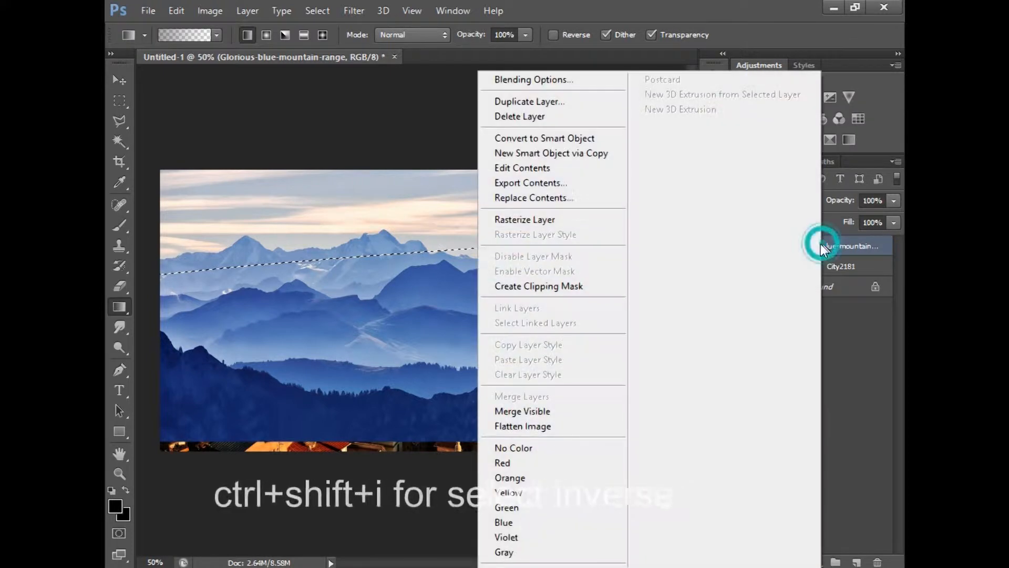
pyautogui.click(544, 224)
pyautogui.press('Delete')
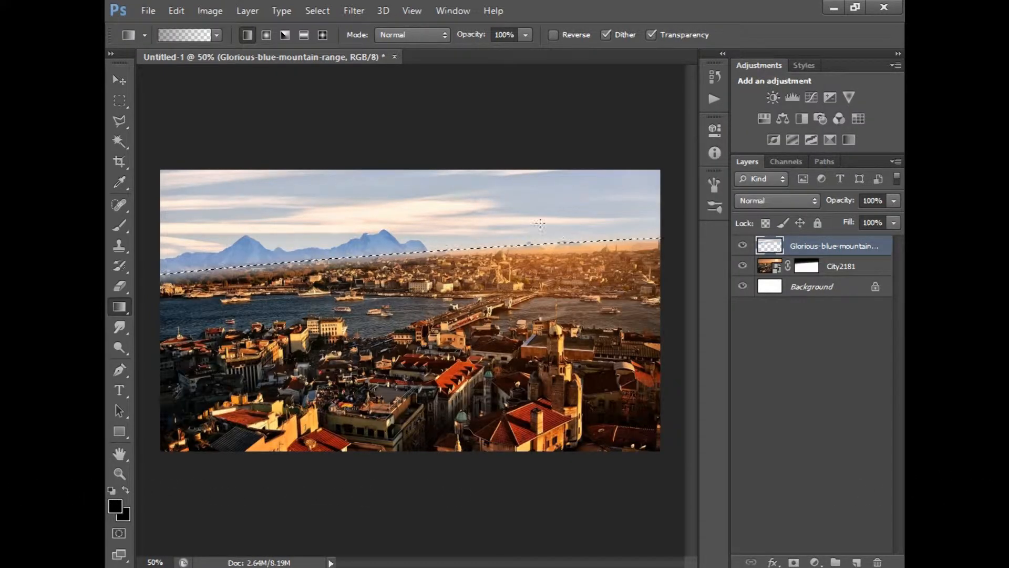
pyautogui.rightClick(540, 224)
pyautogui.press('Escape')
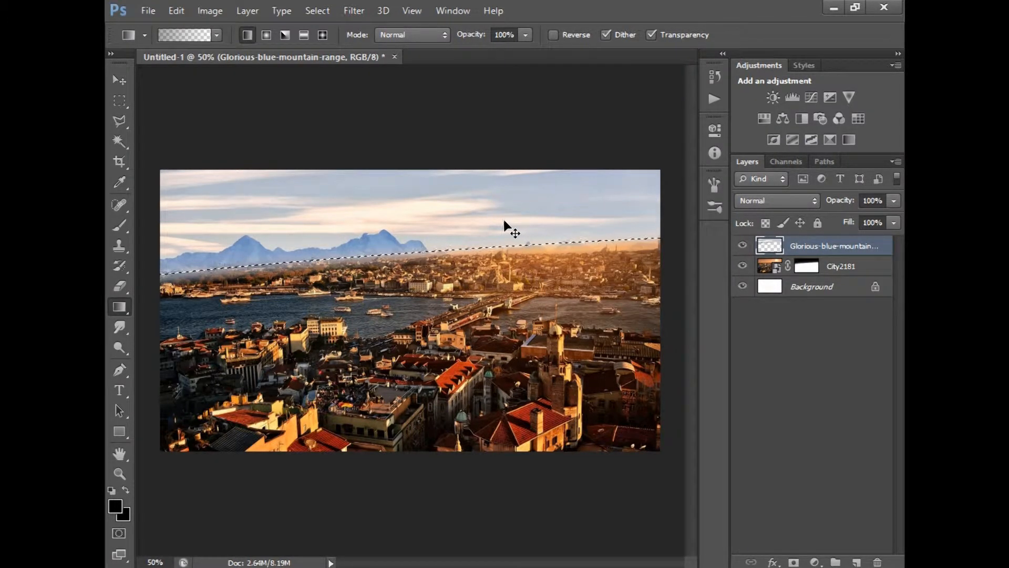
pyautogui.hotkey('ctrl', 'd')
# - Move the mountain layer slightly up and to the right and rotate it a little to match the horizon
pyautogui.click(120, 80)
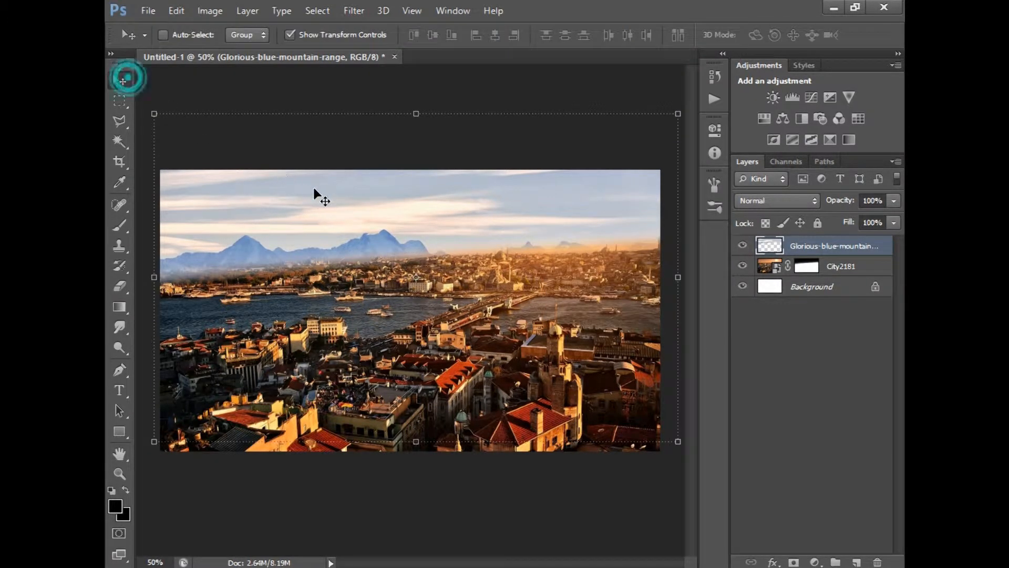
pyautogui.moveTo(319, 185); pyautogui.dragTo(324, 181)
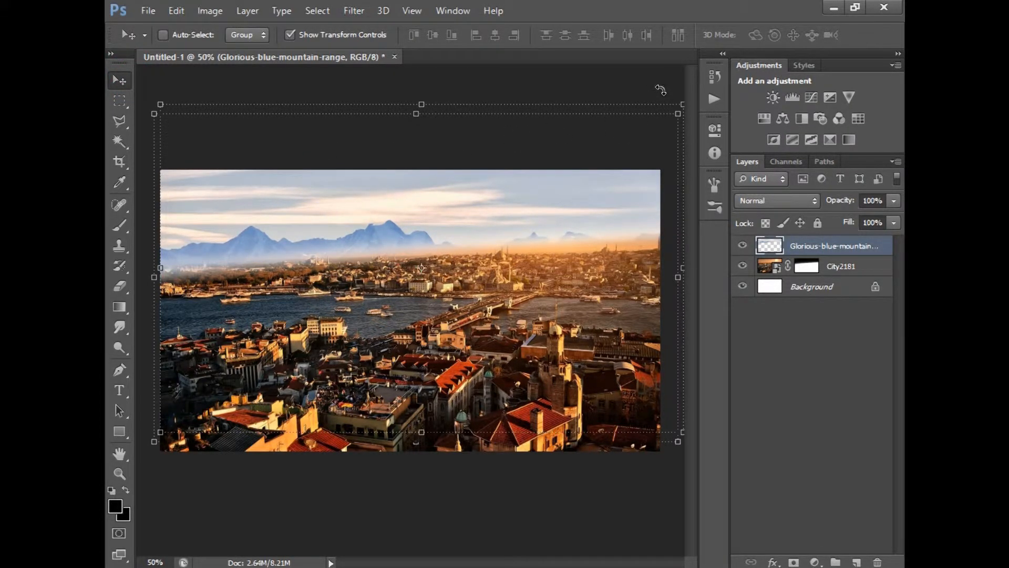
pyautogui.moveTo(661, 90); pyautogui.dragTo(665, 90)
pyautogui.doubleClick(526, 204)
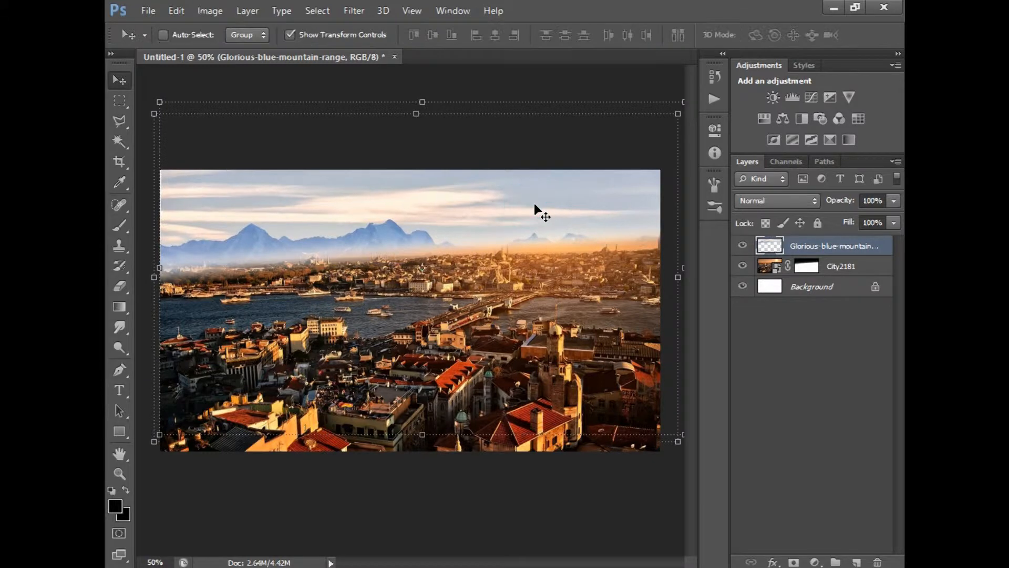
# - Place the atmosphere-blue-sky-clouds image as the topmost layer, scaled to about 17.4% width and 7.1% height across the sky
pyautogui.click(144, 9)
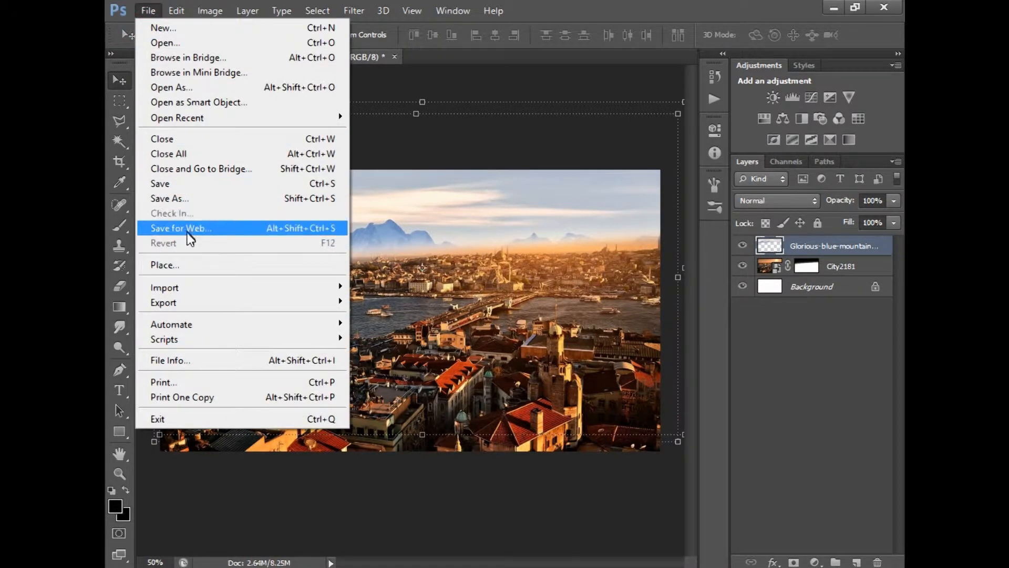
pyautogui.click(191, 264)
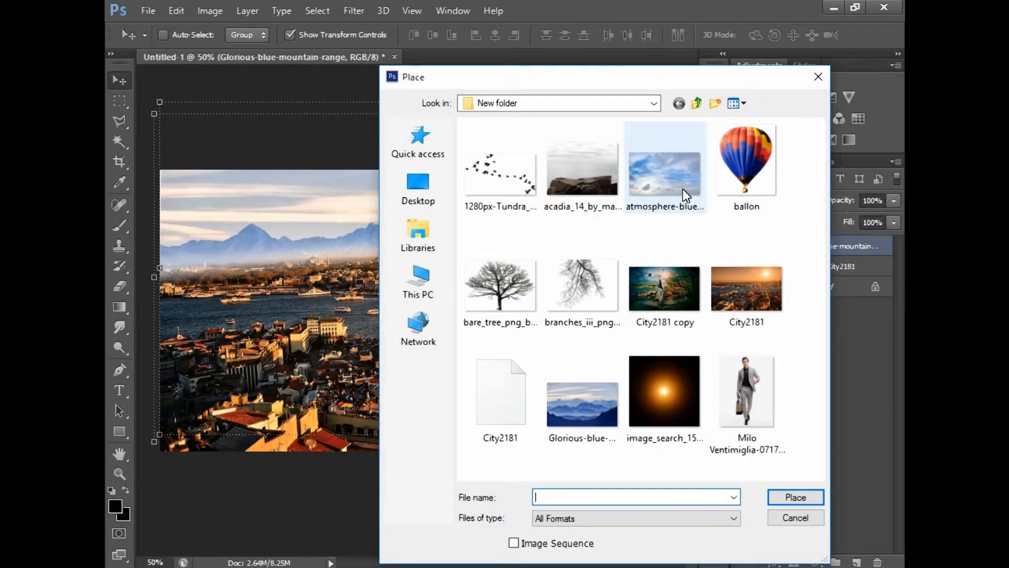
pyautogui.click(683, 188)
pyautogui.doubleClick(683, 188)
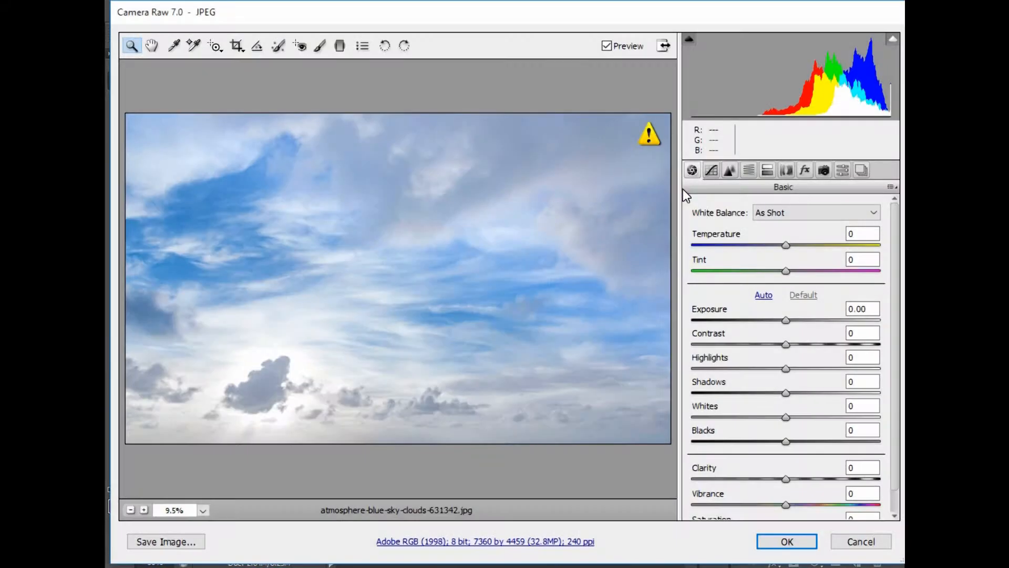
pyautogui.press('Return')
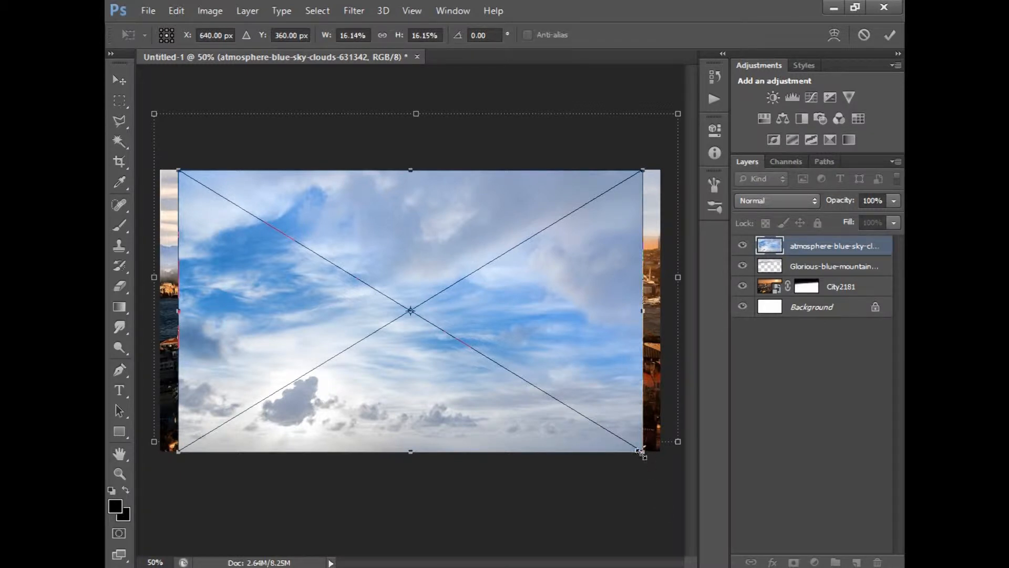
pyautogui.moveTo(642, 452); pyautogui.dragTo(626, 243)
pyautogui.moveTo(308, 235); pyautogui.dragTo(160, 231)
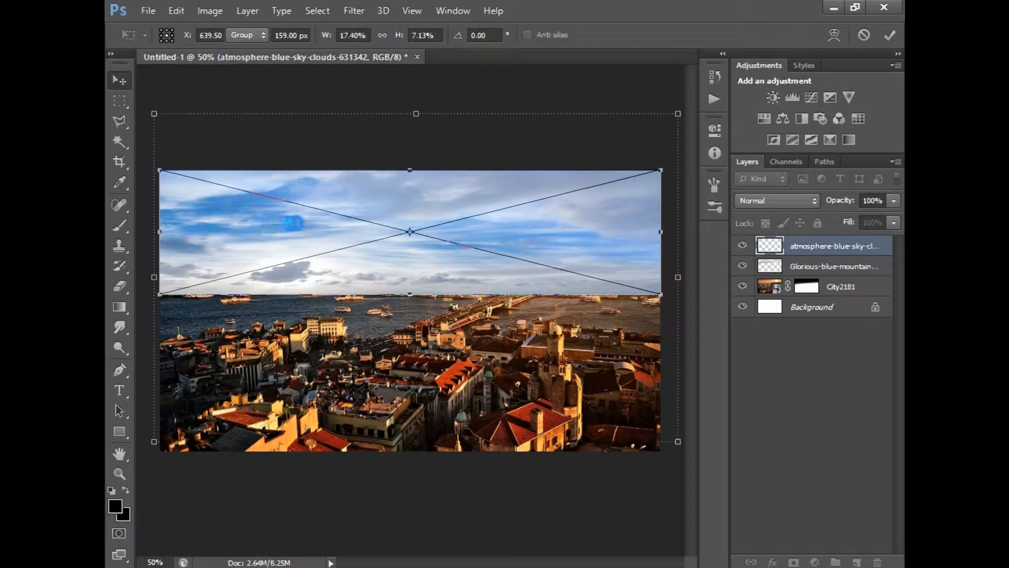
pyautogui.press('Return')
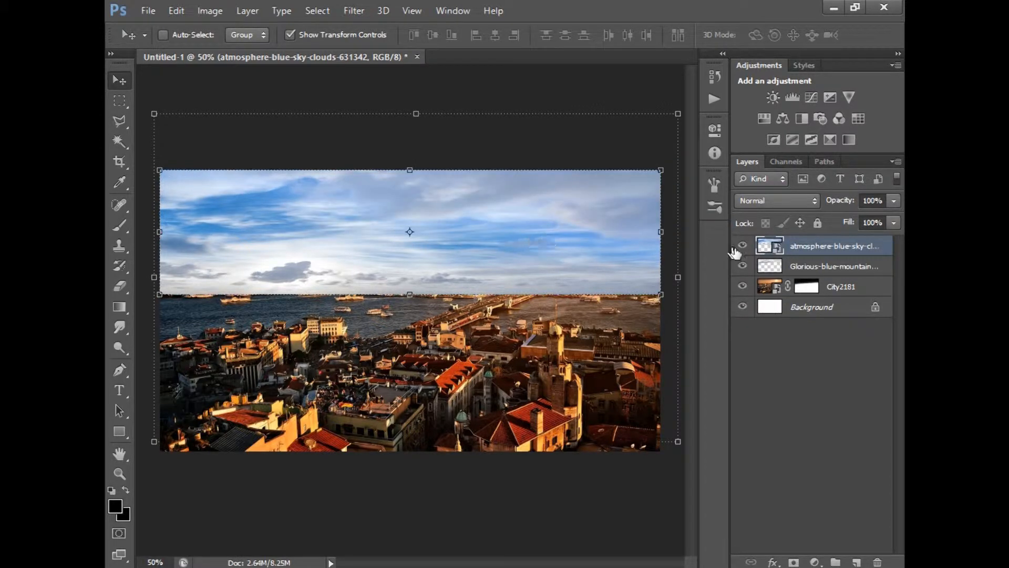
# - Set the opacity of the cloud layer to 52%
pyautogui.click(894, 200)
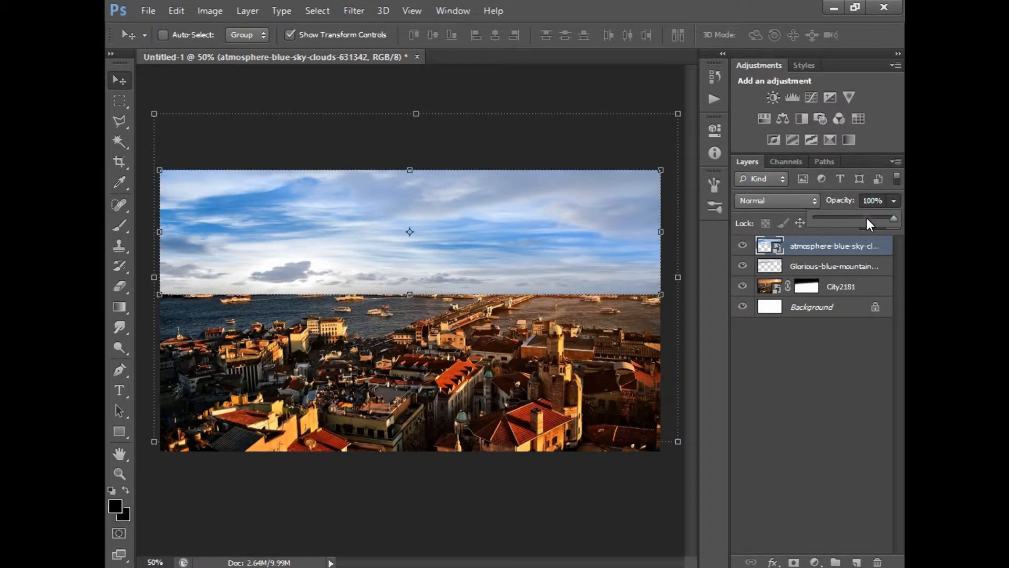
pyautogui.moveTo(866, 215); pyautogui.dragTo(855, 220)
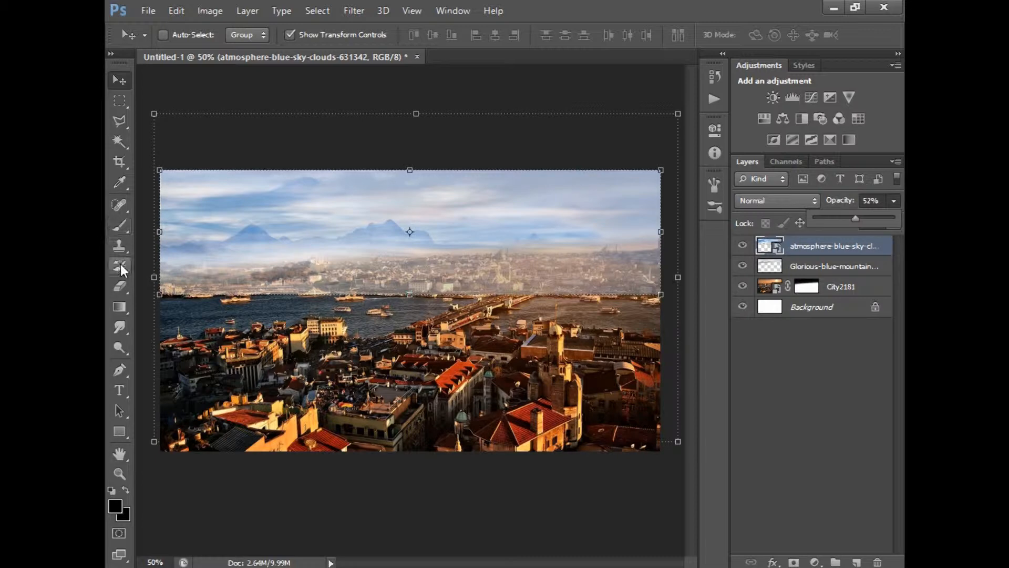
# - Rasterize the atmosphere-blue-sky-clouds layer so it can be edited with the Eraser tool
pyautogui.click(122, 287)
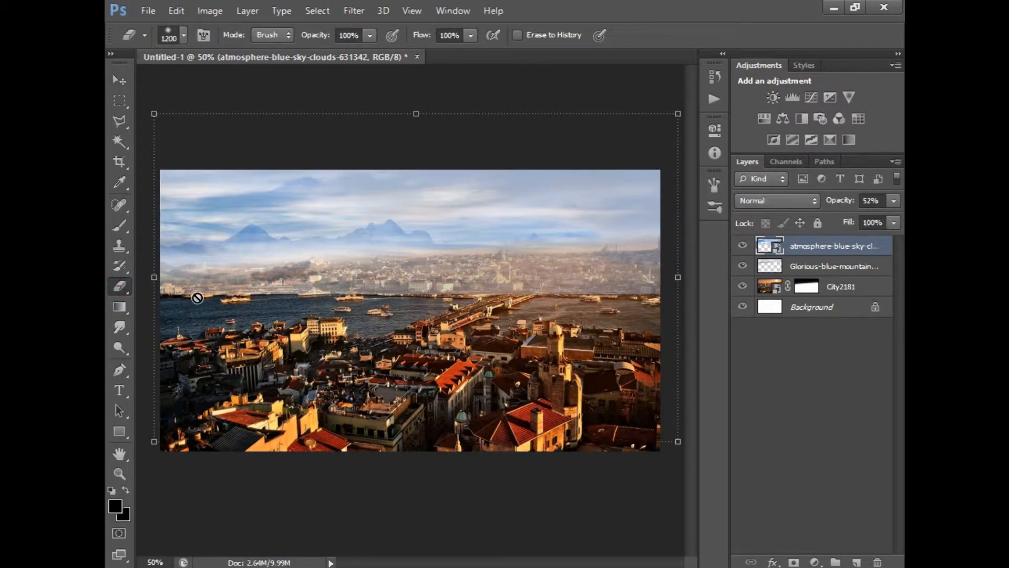
pyautogui.click(213, 280)
pyautogui.press('Return')
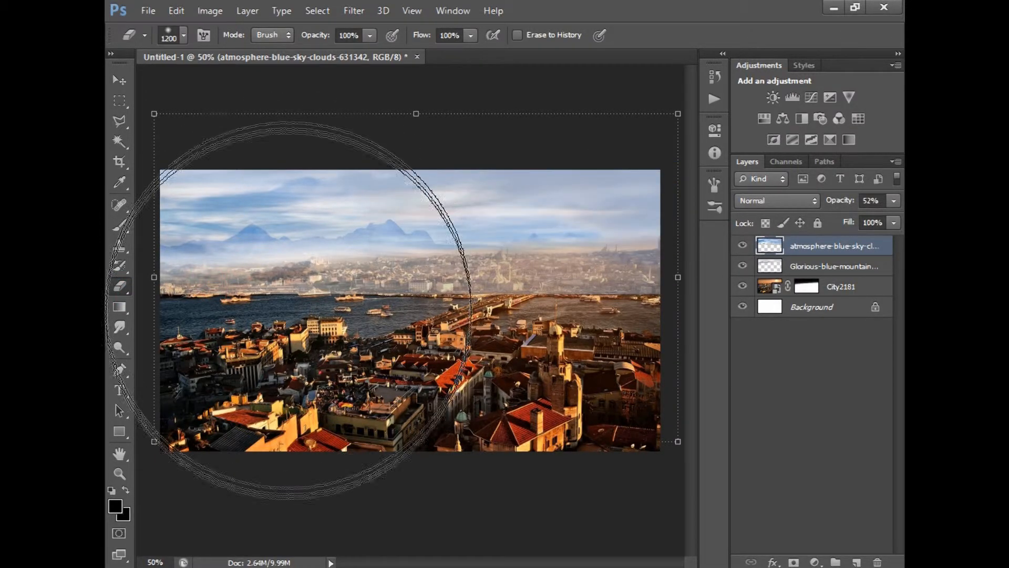
# - Erase the clouds over the distant city and the mountains along the horizon with a 200 px eraser
pyautogui.press('[')
pyautogui.press('[')
pyautogui.press('[')
pyautogui.press('[')
pyautogui.press('[')
pyautogui.press('[')
pyautogui.press('[')
pyautogui.press('[')
pyautogui.press('[')
pyautogui.press('[')
pyautogui.press('[')
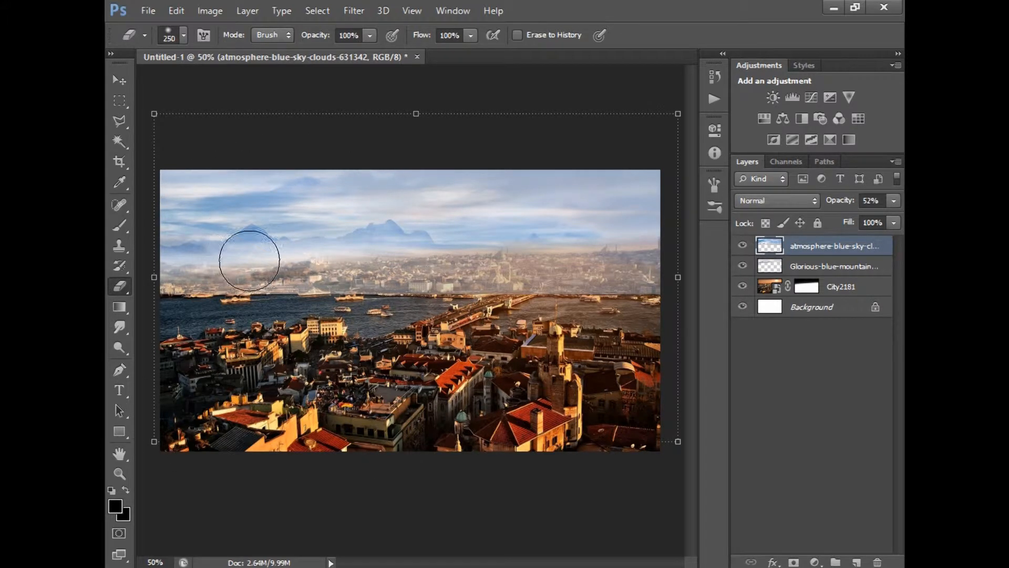
pyautogui.click(244, 275)
pyautogui.moveTo(251, 264)
pyautogui.mouseDown()
pyautogui.moveTo(159, 273)
pyautogui.moveTo(604, 284)
pyautogui.moveTo(458, 270)
pyautogui.moveTo(649, 258)
pyautogui.moveTo(393, 250)
pyautogui.mouseUp()
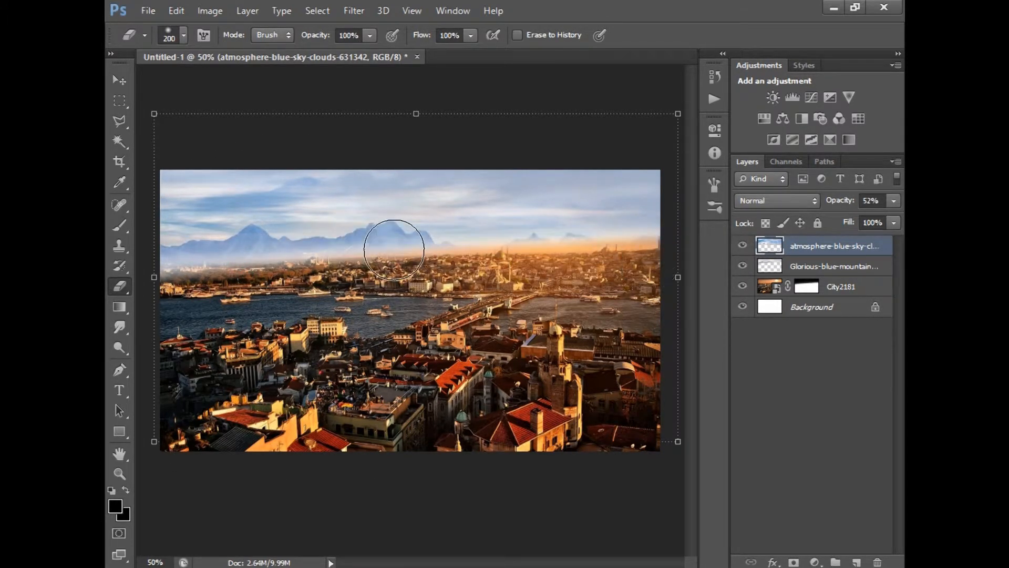
# - Set the opacity of the cloud layer to 100%
pyautogui.click(894, 201)
pyautogui.moveTo(876, 216); pyautogui.dragTo(903, 218)
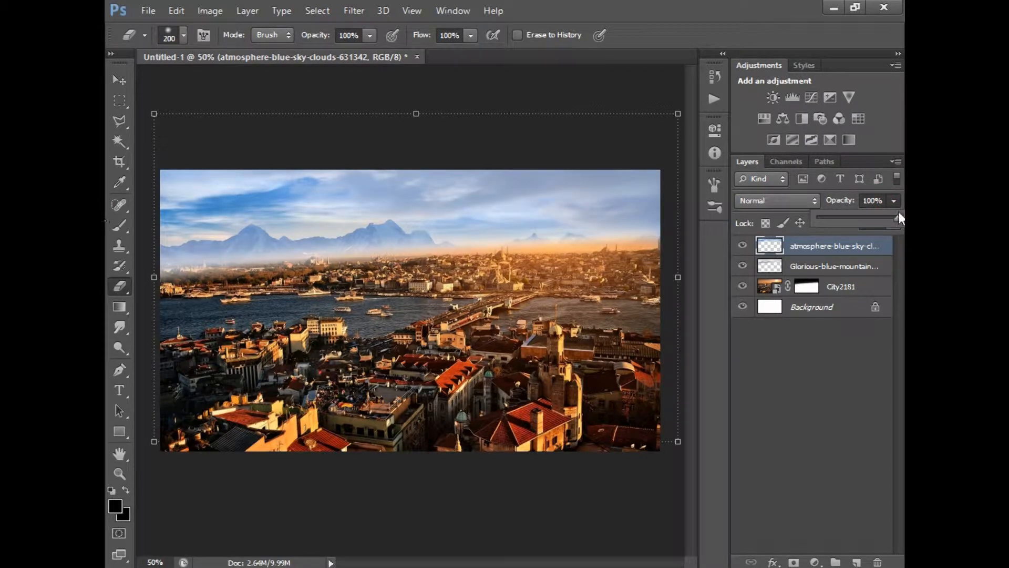
pyautogui.click(545, 252)
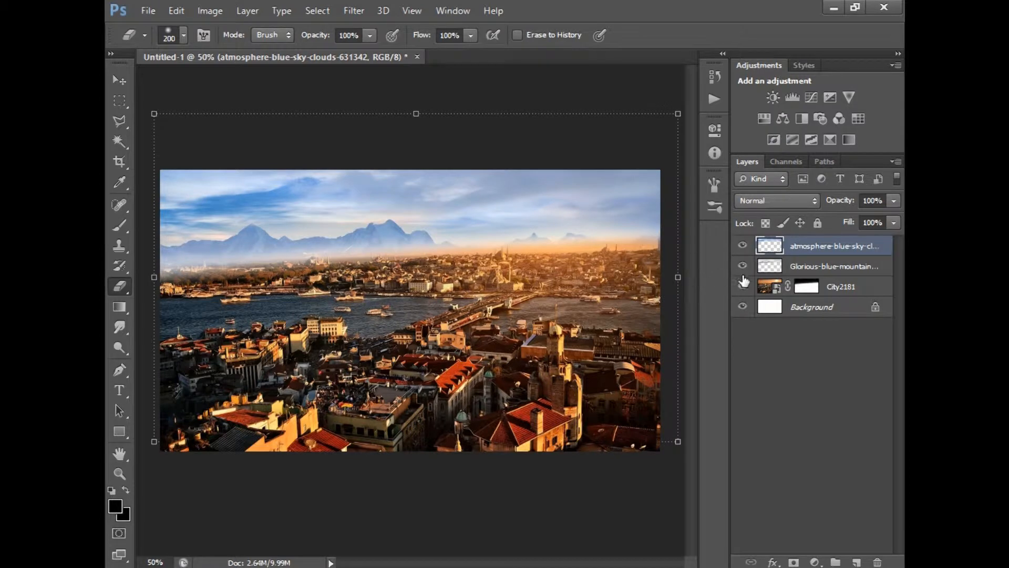
# - Paint black on the City2181 layer mask along the orange horizon with a 90 px brush to hide the remaining sky
pyautogui.click(805, 287)
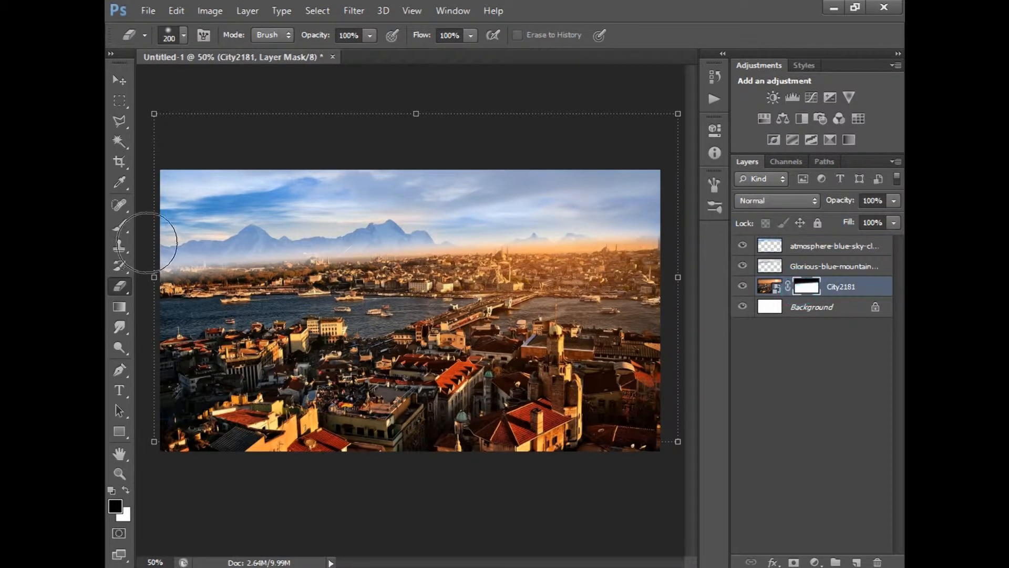
pyautogui.click(122, 226)
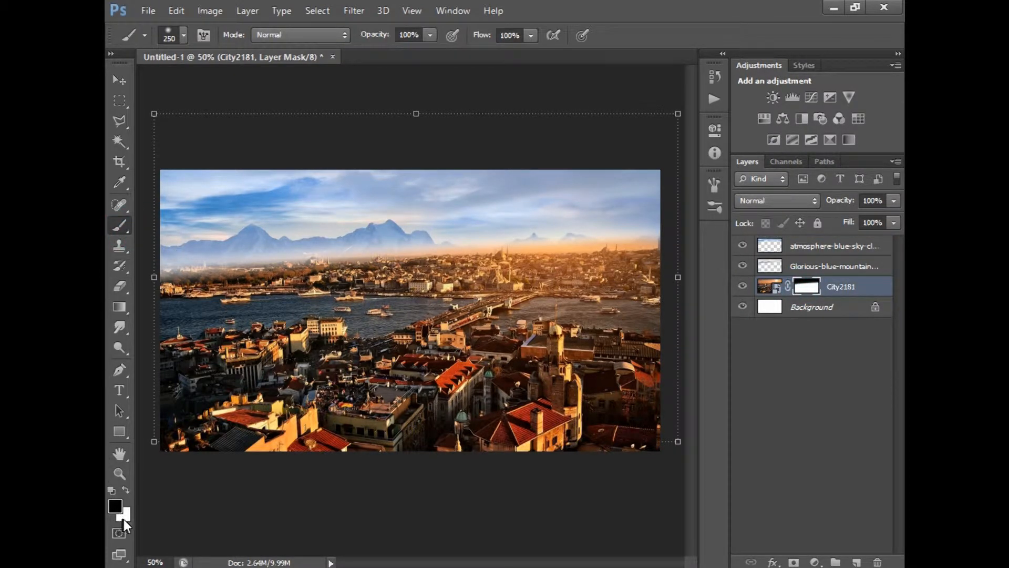
pyautogui.press('[')
pyautogui.press('[')
pyautogui.press('[')
pyautogui.press('[')
pyautogui.press('[')
pyautogui.press('[')
pyautogui.moveTo(455, 238)
pyautogui.mouseDown()
pyautogui.moveTo(683, 228)
pyautogui.moveTo(574, 244)
pyautogui.moveTo(399, 236)
pyautogui.mouseUp()
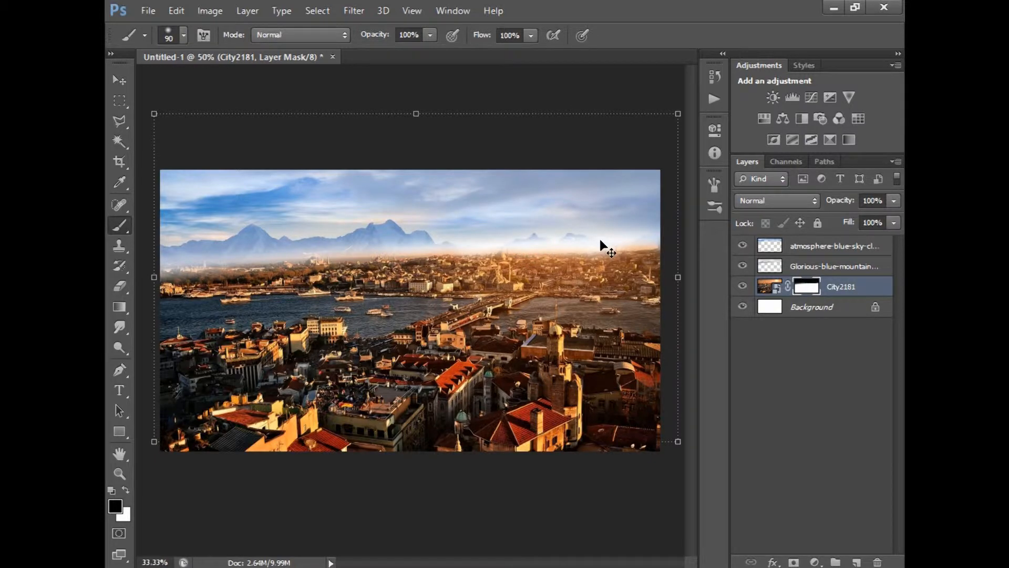
pyautogui.hotkey('ctrl', '-')
pyautogui.hotkey('ctrl', '-')
pyautogui.hotkey('ctrl', '+')
pyautogui.hotkey('ctrl', '+')
# - Place the image_search glow image at about X 741, Y 232 px and make it the topmost layer
pyautogui.click(147, 13)
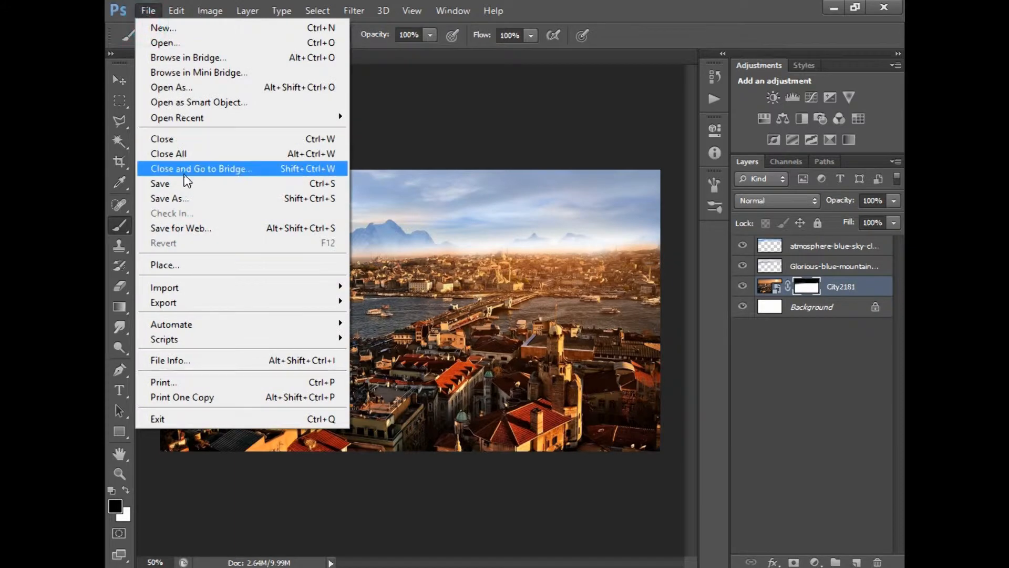
pyautogui.click(174, 261)
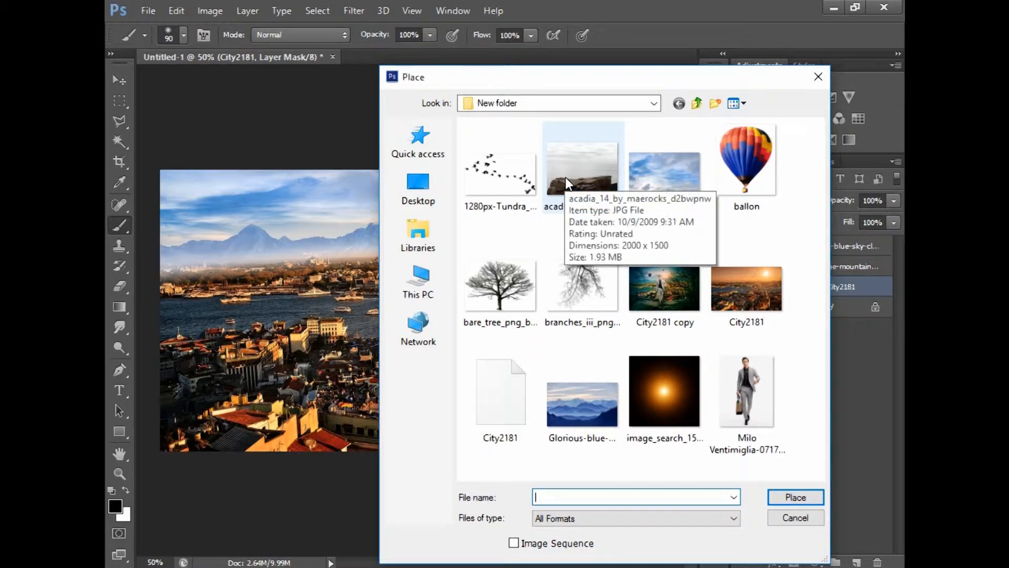
pyautogui.click(669, 387)
pyautogui.doubleClick(669, 387)
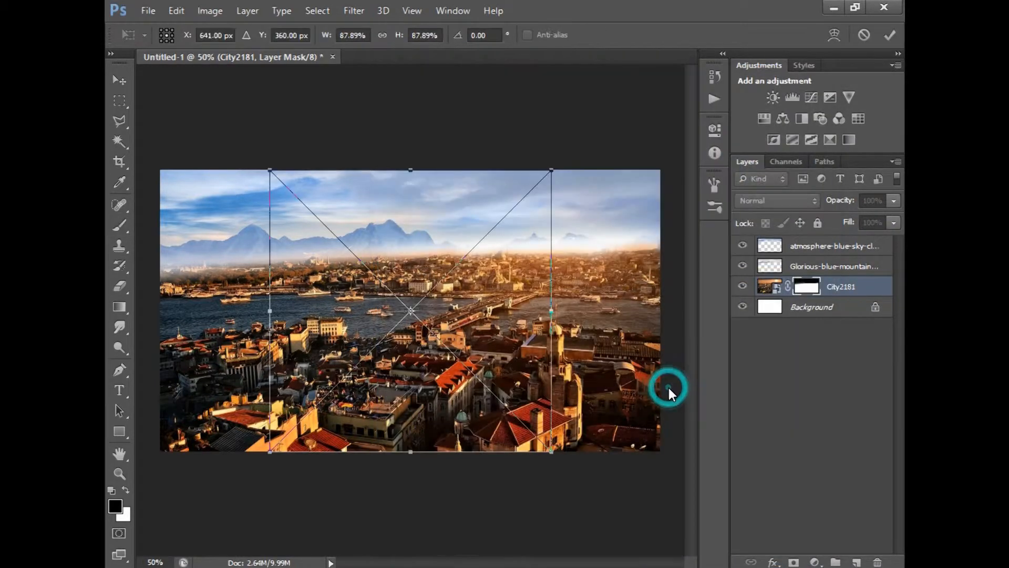
pyautogui.moveTo(497, 295); pyautogui.dragTo(537, 244)
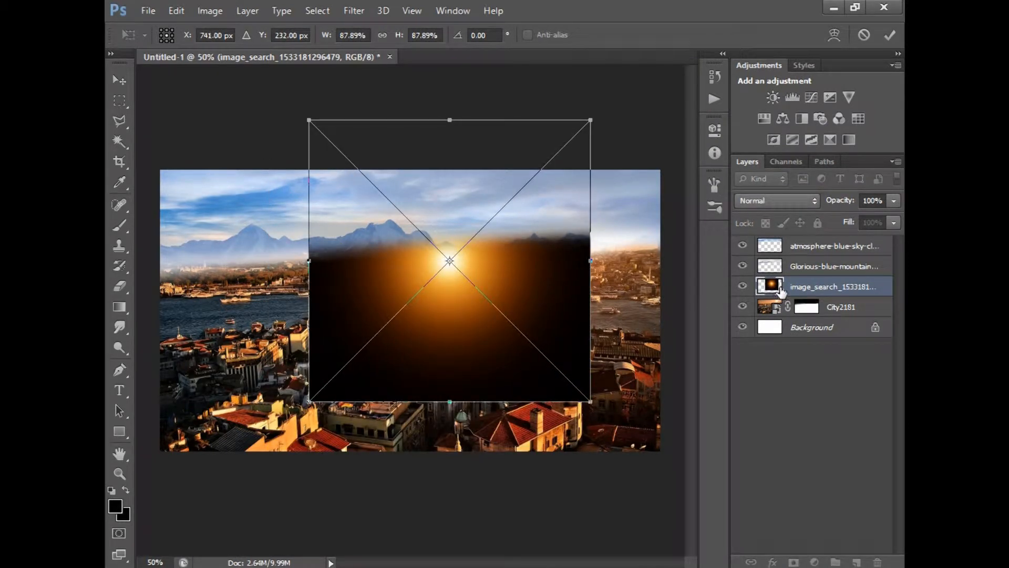
pyautogui.click(779, 286)
pyautogui.press('Return')
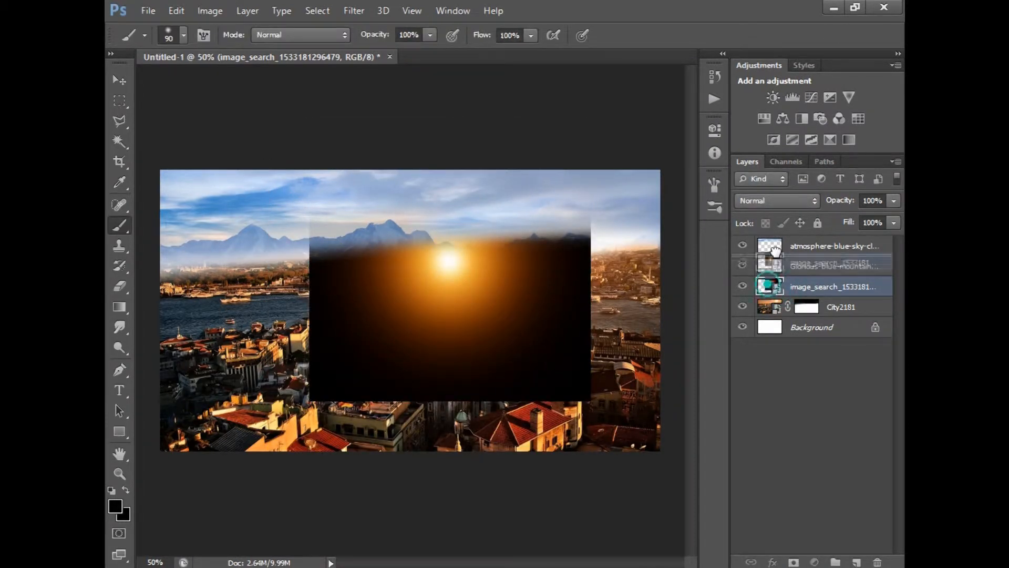
pyautogui.moveTo(772, 284); pyautogui.dragTo(771, 223)
# - Set the glow layer's blend mode to Screen and shift it up and to the right so the sun sits above the horizon
pyautogui.click(768, 202)
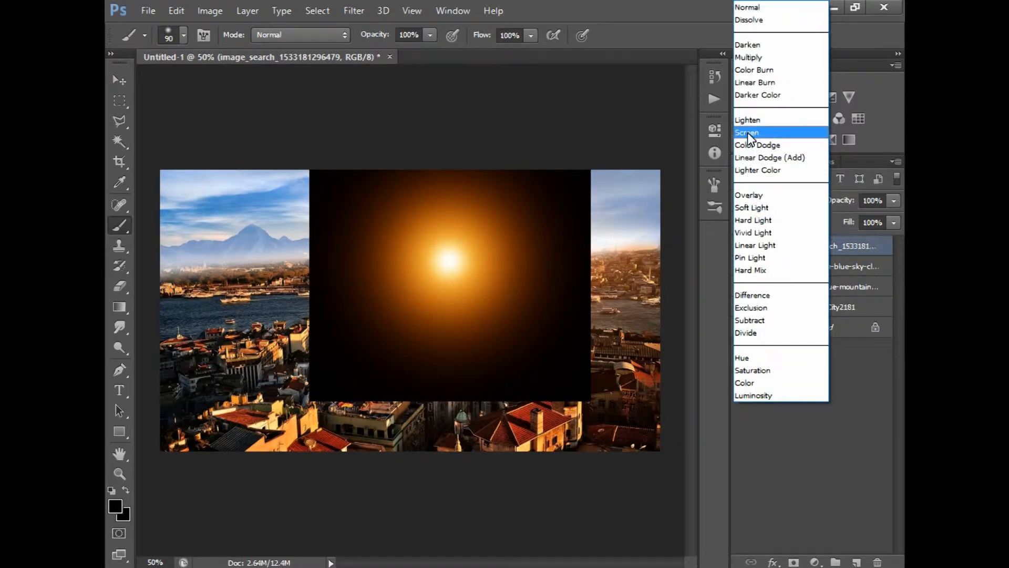
pyautogui.click(747, 132)
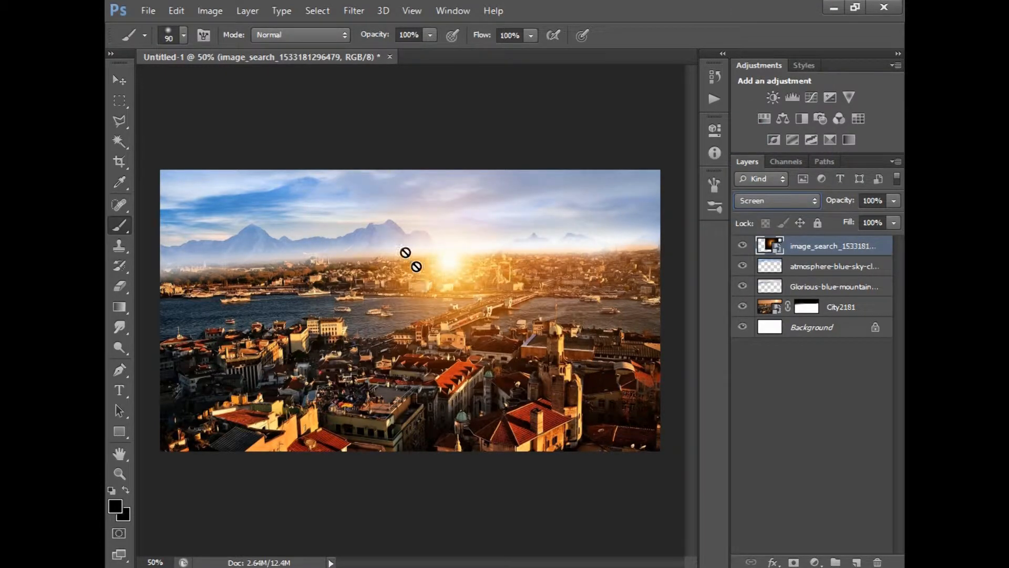
pyautogui.click(121, 77)
pyautogui.moveTo(438, 258); pyautogui.dragTo(482, 219)
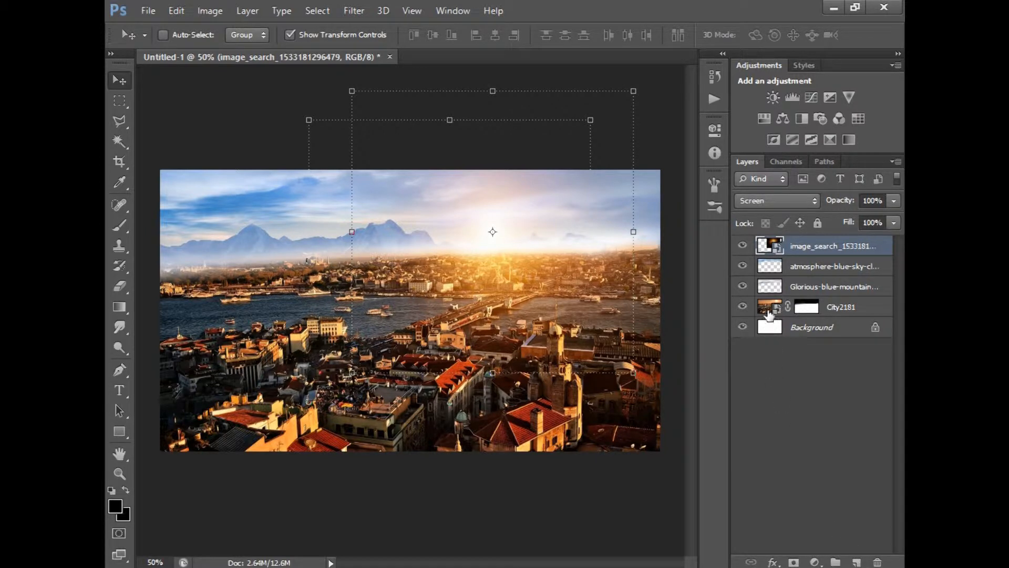
# - On a new layer directly above City2181, paint a broad orange band across the distant city with a 150 px brush
pyautogui.click(770, 313)
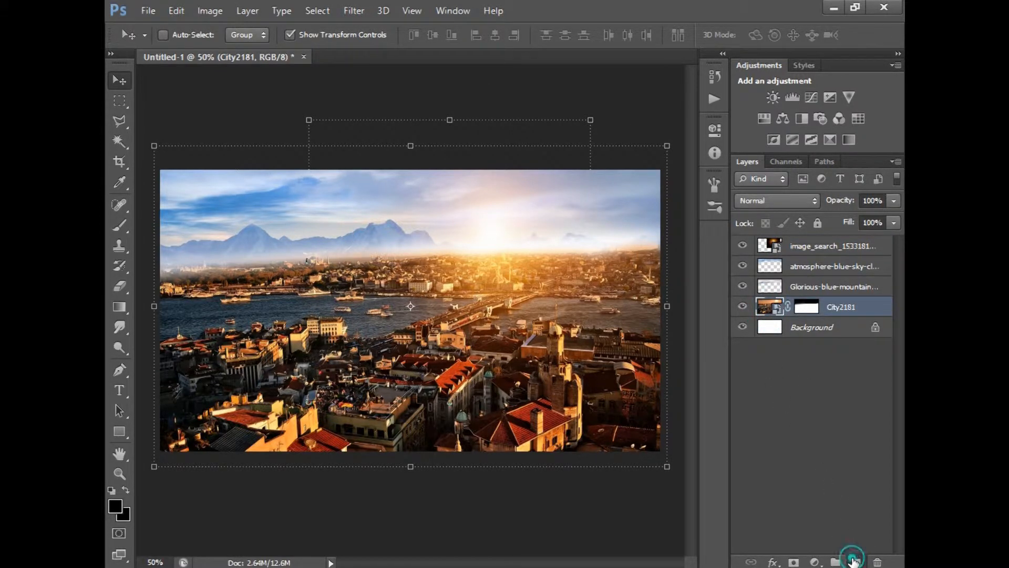
pyautogui.click(856, 562)
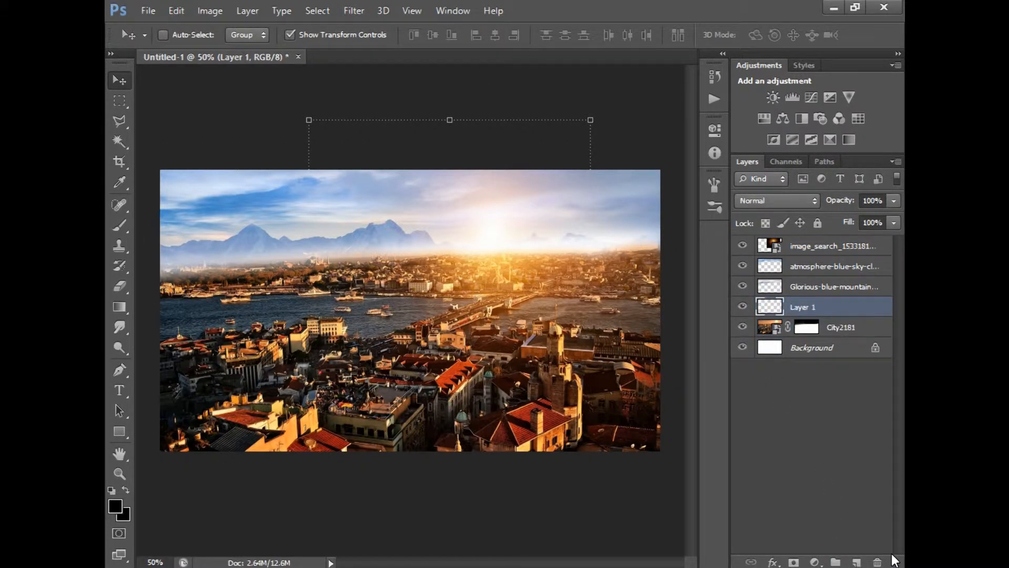
pyautogui.click(120, 225)
pyautogui.click(119, 505)
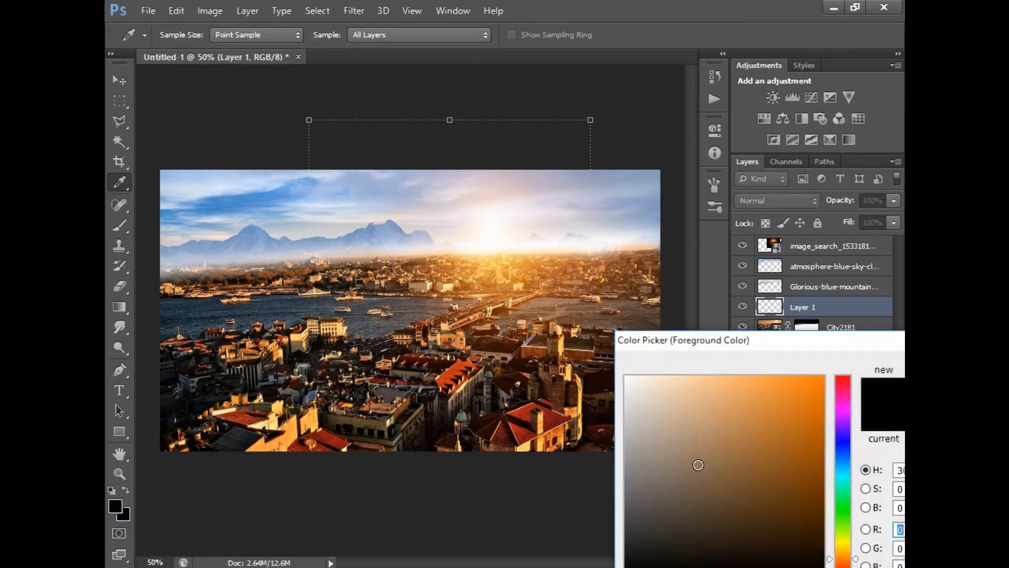
pyautogui.click(794, 407)
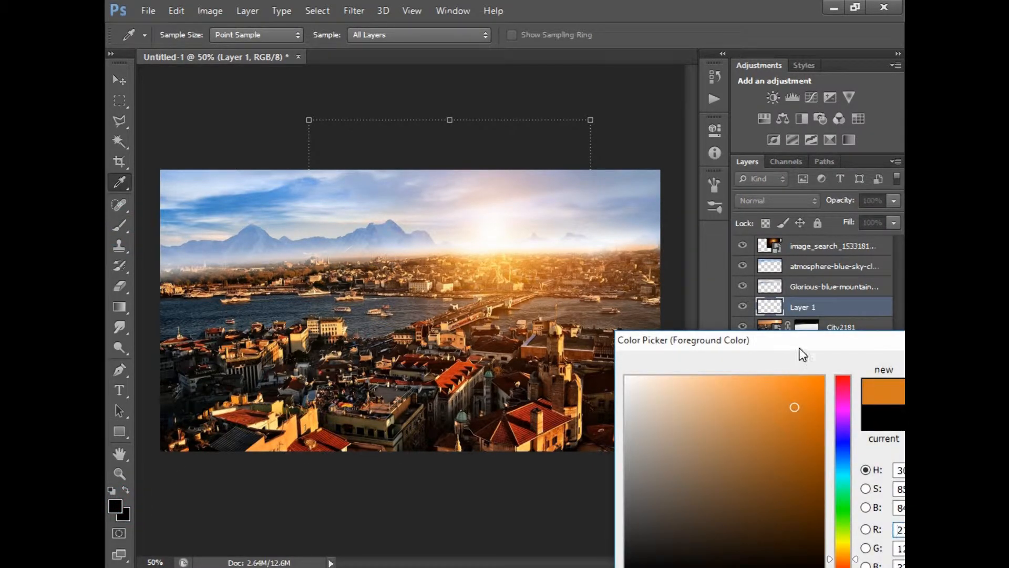
pyautogui.moveTo(798, 351); pyautogui.dragTo(514, 338)
pyautogui.click(740, 358)
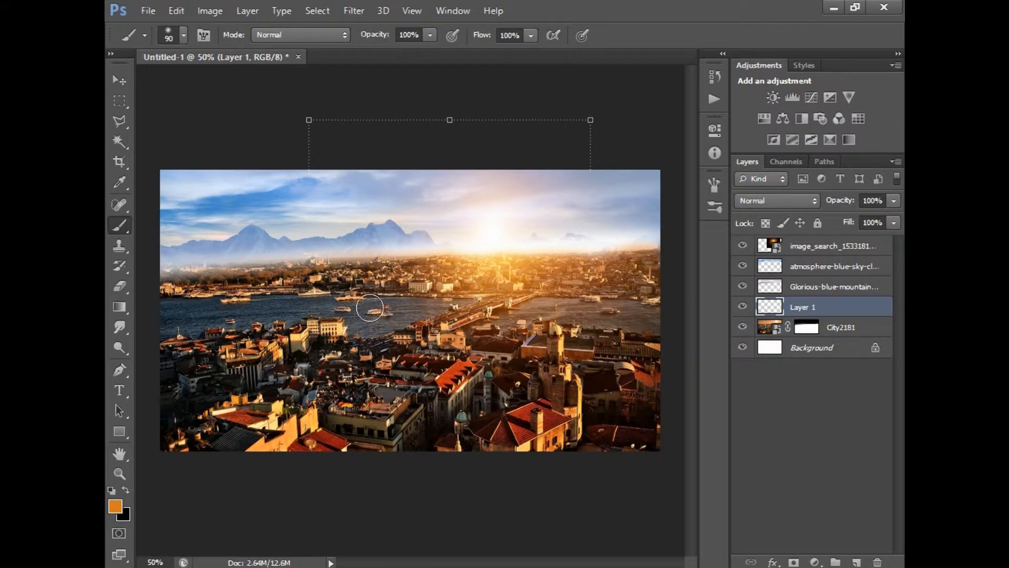
pyautogui.press(']')
pyautogui.moveTo(184, 278)
pyautogui.mouseDown()
pyautogui.moveTo(299, 269)
pyautogui.moveTo(558, 268)
pyautogui.moveTo(663, 280)
pyautogui.mouseUp()
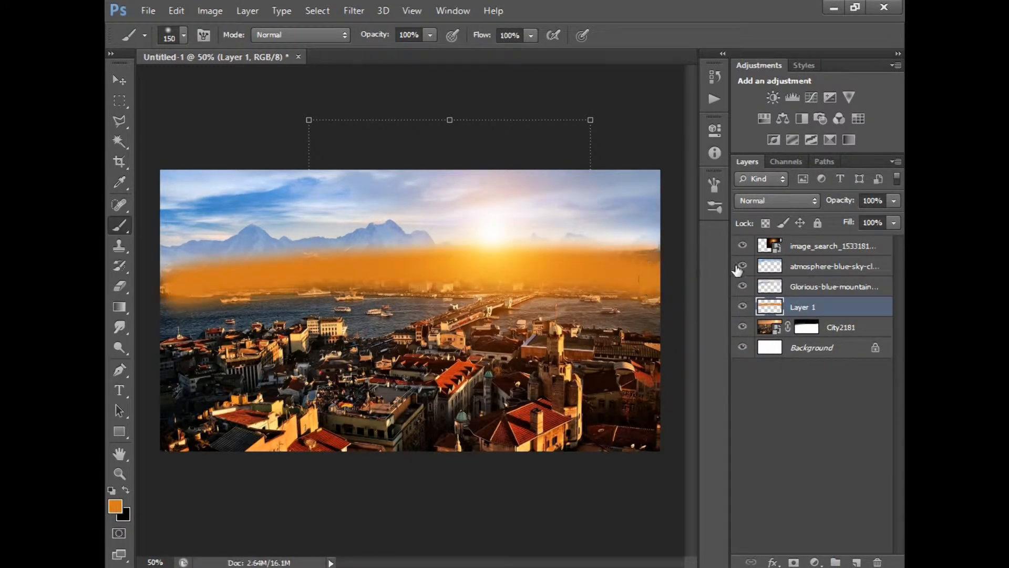
# - Set the orange paint layer's blend mode to Soft Light and its opacity to 47%
pyautogui.click(757, 205)
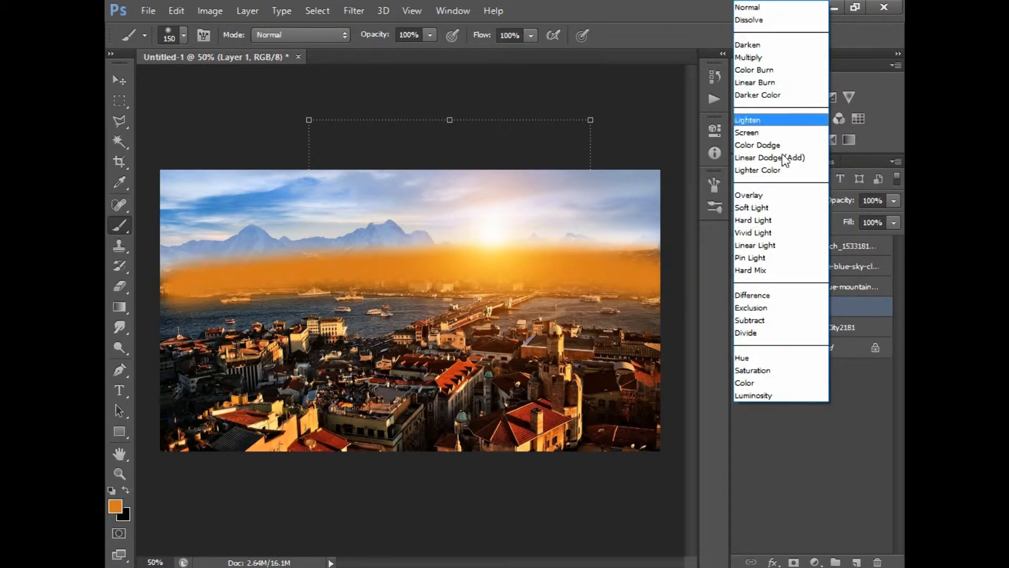
pyautogui.click(746, 208)
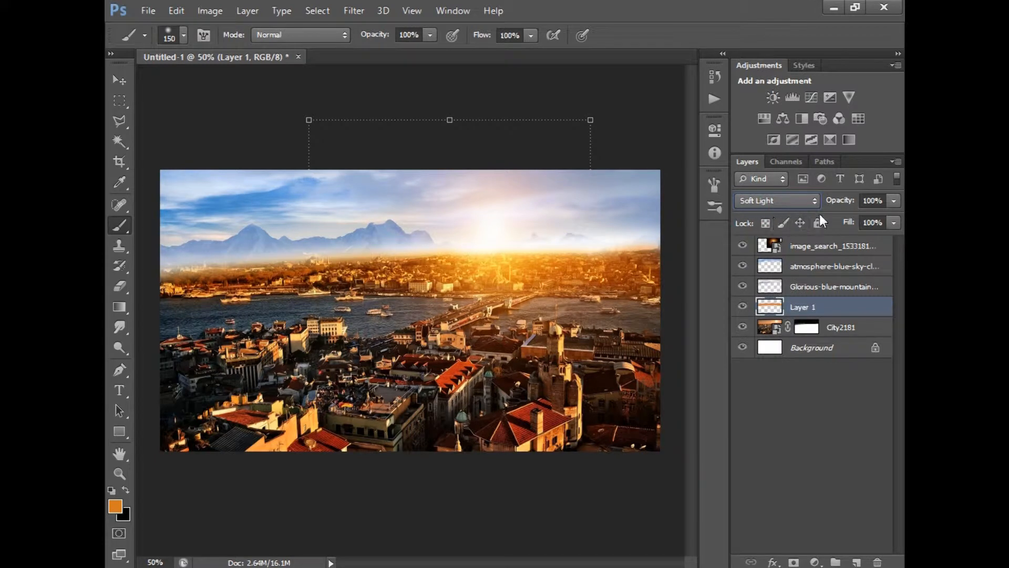
pyautogui.click(894, 201)
pyautogui.click(840, 217)
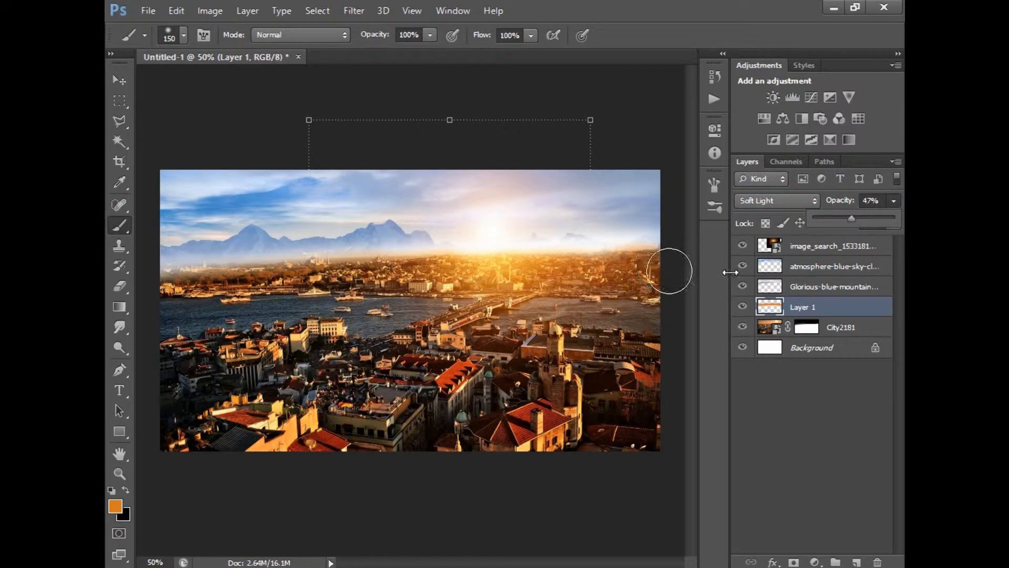
# - Select the topmost glow layer and open the image acadia_14_by_maerocks_d2bwpnw.jpg through Camera Raw with its default settings
pyautogui.click(783, 247)
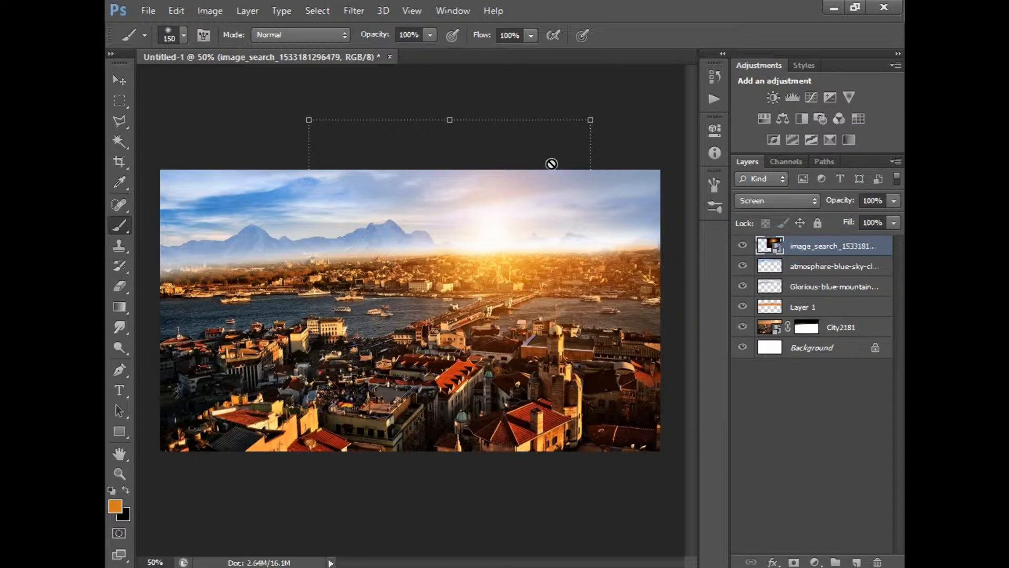
pyautogui.click(144, 9)
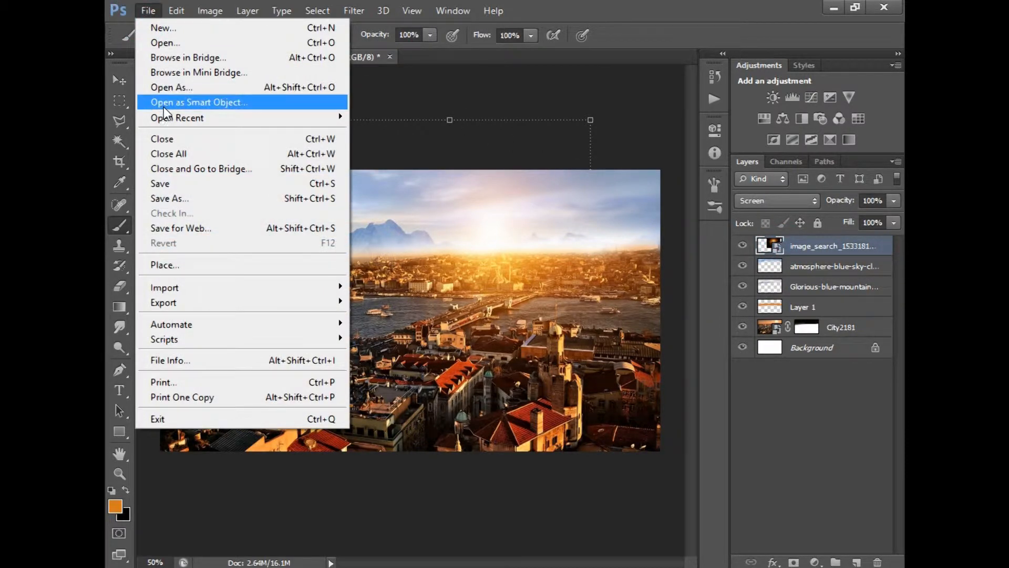
pyautogui.click(181, 44)
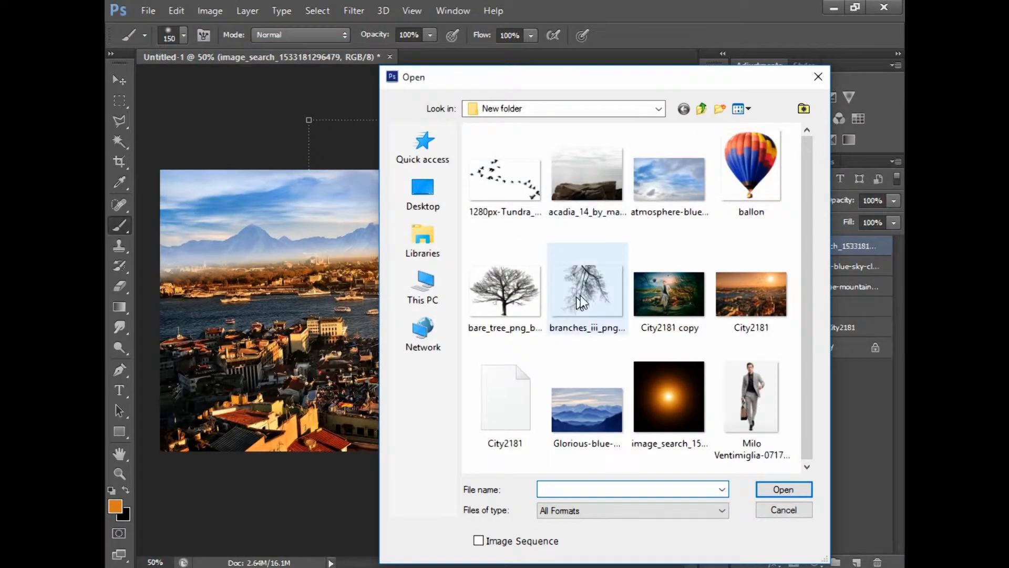
pyautogui.doubleClick(595, 206)
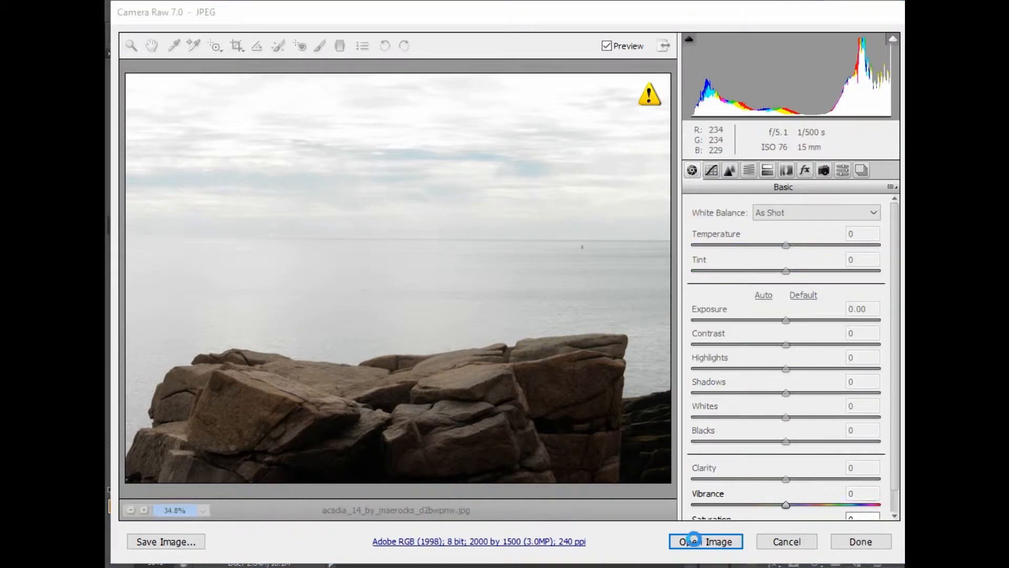
pyautogui.click(694, 540)
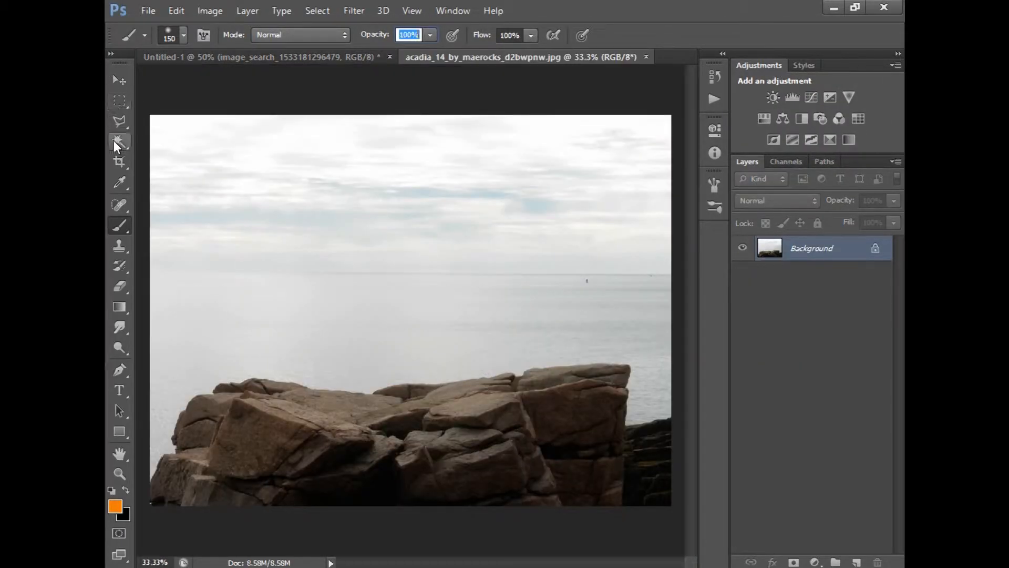
pyautogui.click(118, 142)
pyautogui.click(399, 419)
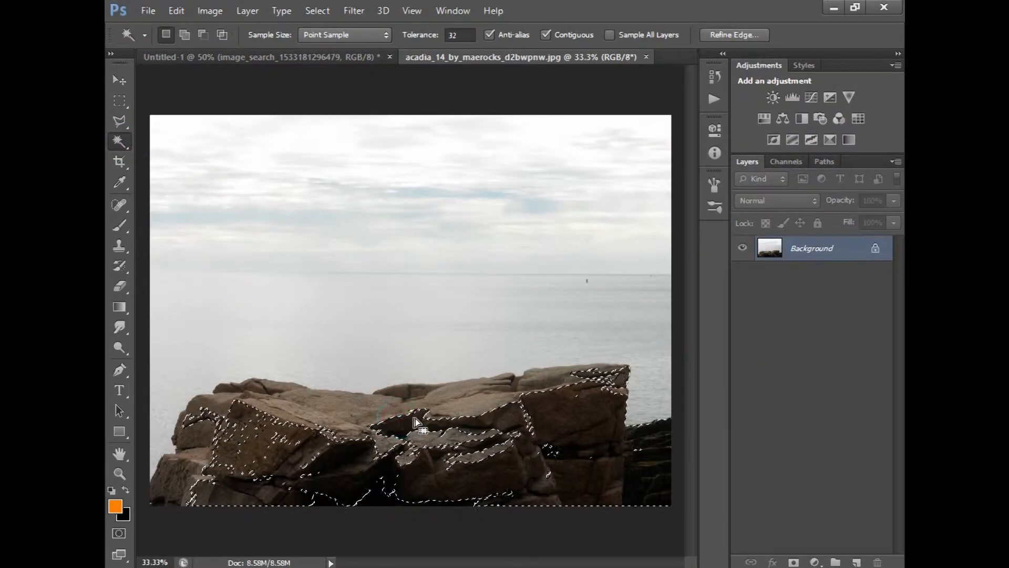
pyautogui.click(539, 487)
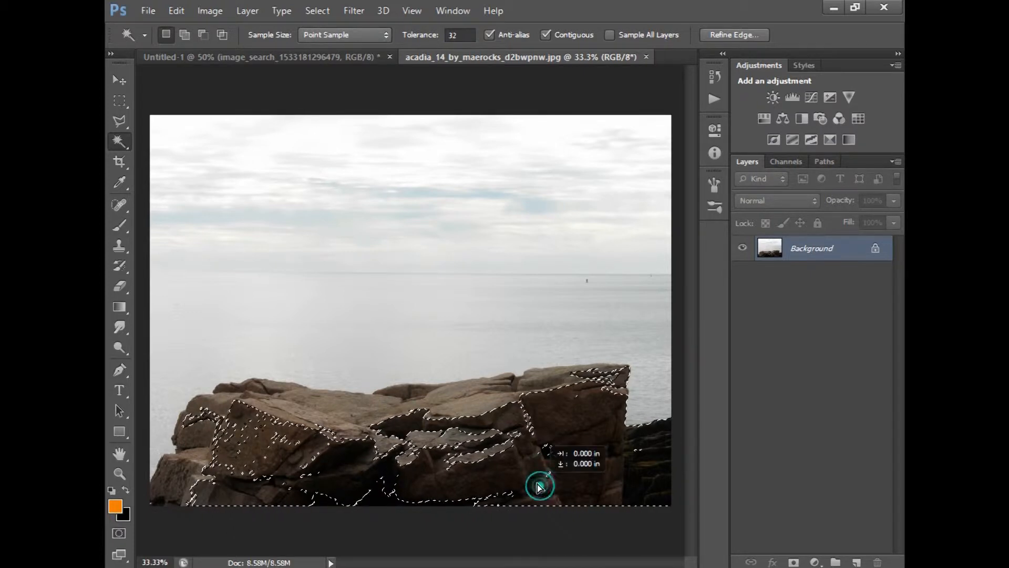
# - Switch to the Quick Selection tool and clear the existing selection on the rocks
pyautogui.rightClick(120, 143)
pyautogui.click(157, 141)
pyautogui.rightClick(280, 282)
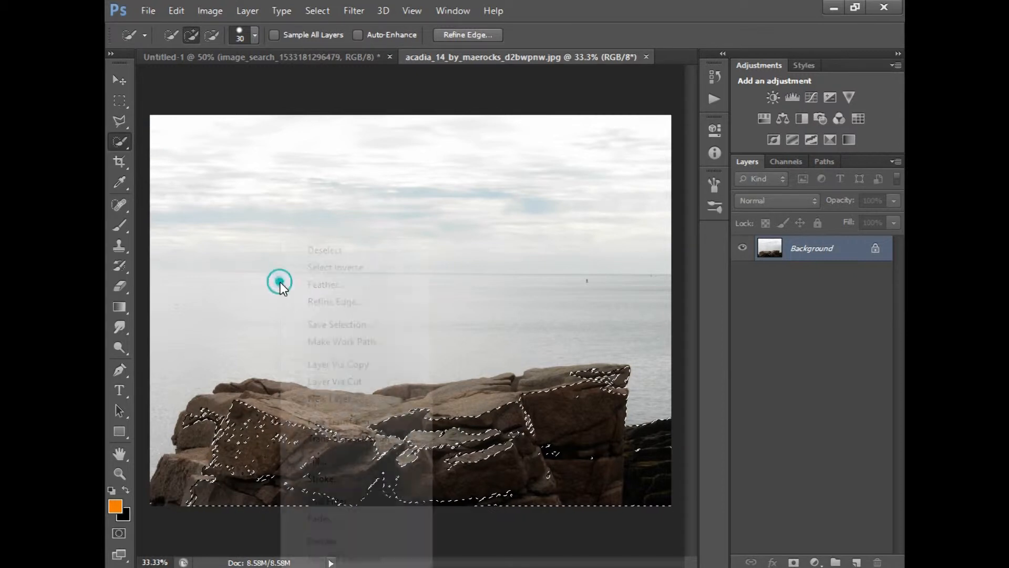
pyautogui.click(302, 250)
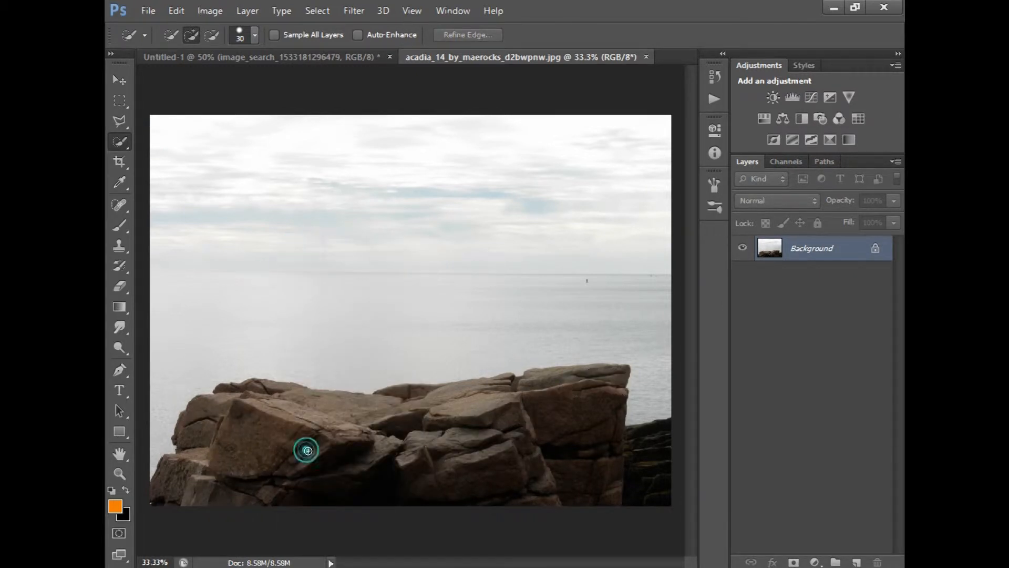
# - Select all the foreground rocks in the acadia image with Quick Selection and move them into the Untitled-1 composite
pyautogui.moveTo(308, 451)
pyautogui.mouseDown()
pyautogui.moveTo(473, 505)
pyautogui.moveTo(565, 511)
pyautogui.moveTo(628, 475)
pyautogui.moveTo(649, 441)
pyautogui.mouseUp()
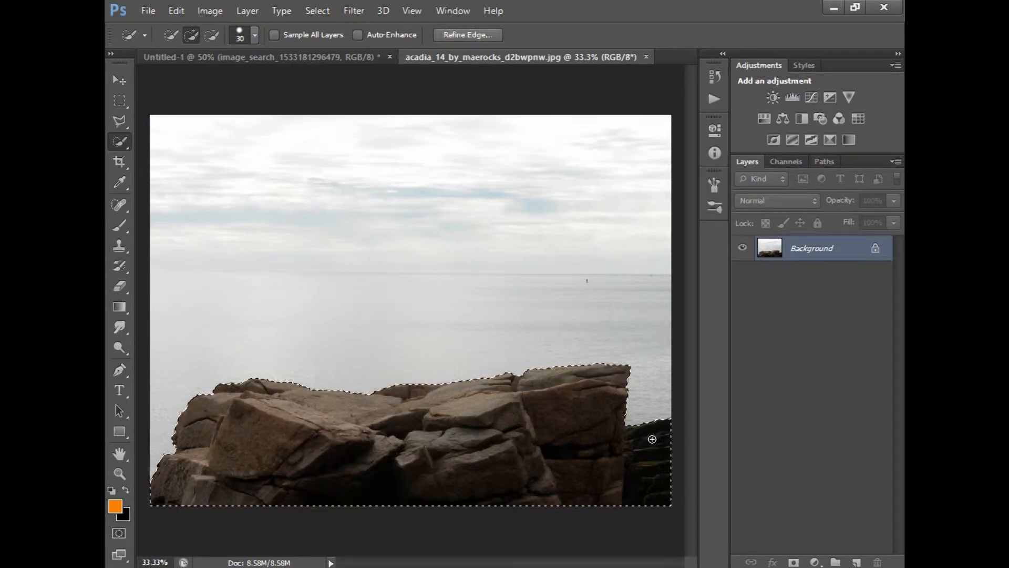
pyautogui.click(123, 79)
pyautogui.moveTo(342, 410); pyautogui.dragTo(403, 346)
# - Scale the rock layer down to about 57.6% and position it in the foreground along the lower edge of the city
pyautogui.hotkey('ctrl', '-')
pyautogui.hotkey('ctrl', '-')
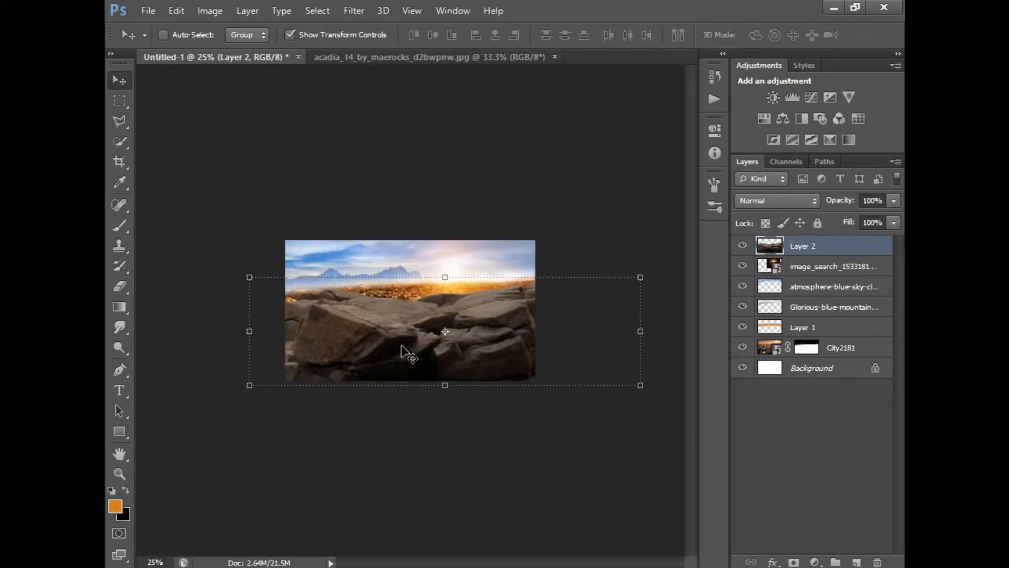
pyautogui.moveTo(639, 280); pyautogui.dragTo(542, 306)
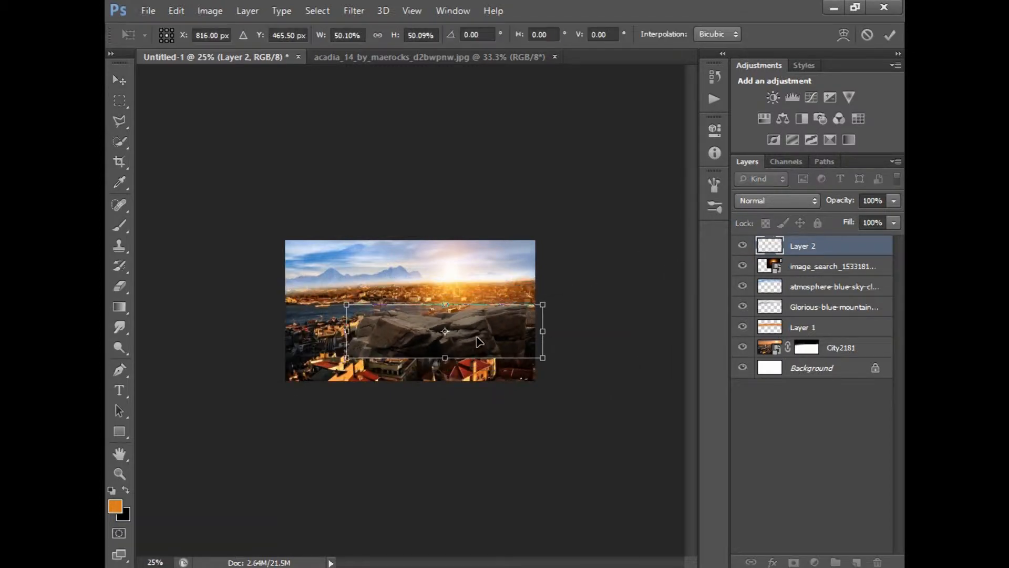
pyautogui.moveTo(478, 341); pyautogui.dragTo(451, 379)
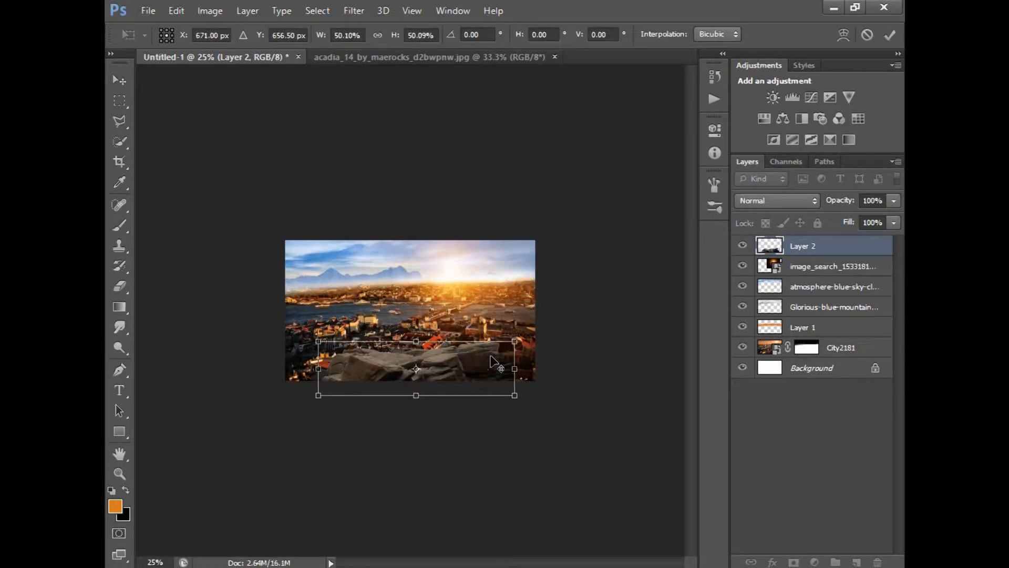
pyautogui.moveTo(514, 341); pyautogui.dragTo(500, 359)
pyautogui.doubleClick(500, 352)
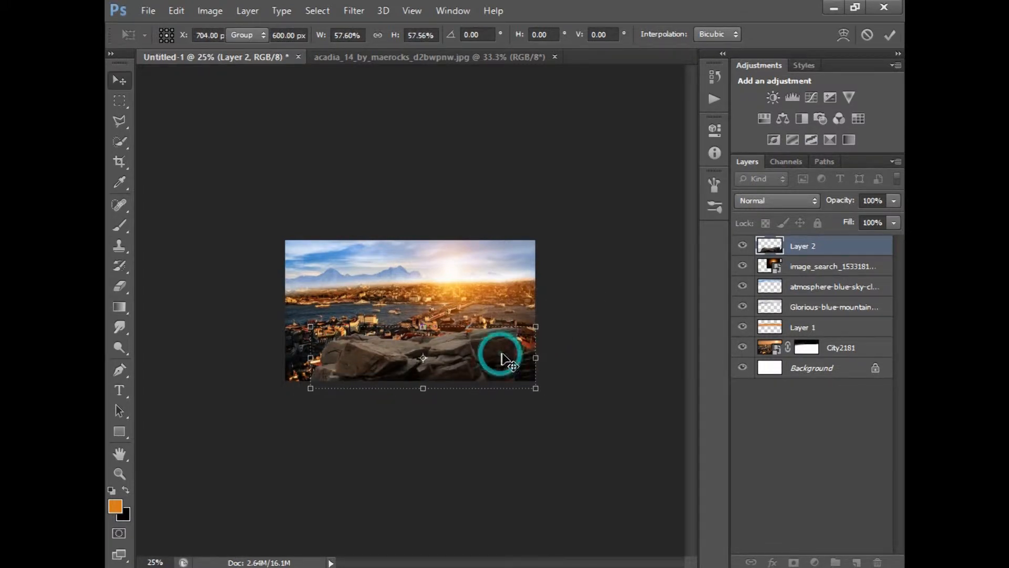
# - Nudge the rocks down and left to centre them on the lower edge, and close the acadia image without saving
pyautogui.hotkey('shift', 'Down')
pyautogui.hotkey('shift', 'Down')
pyautogui.hotkey('shift', 'Left')
pyautogui.hotkey('shift', 'Left')
pyautogui.hotkey('shift', 'Left')
pyautogui.hotkey('shift', 'Left')
pyautogui.hotkey('shift', 'Left')
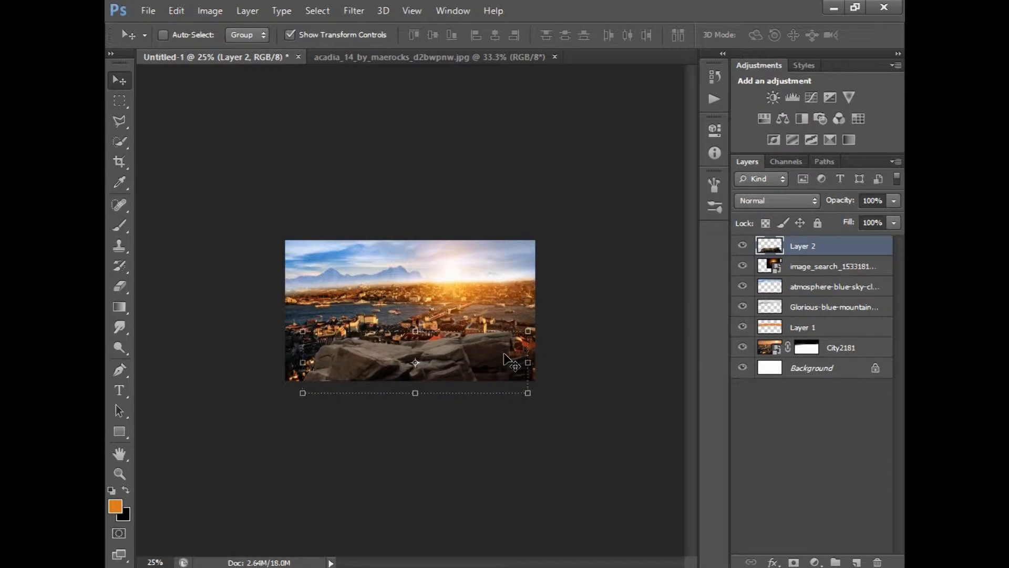
pyautogui.hotkey('ctrl', '+')
pyautogui.hotkey('ctrl', '+')
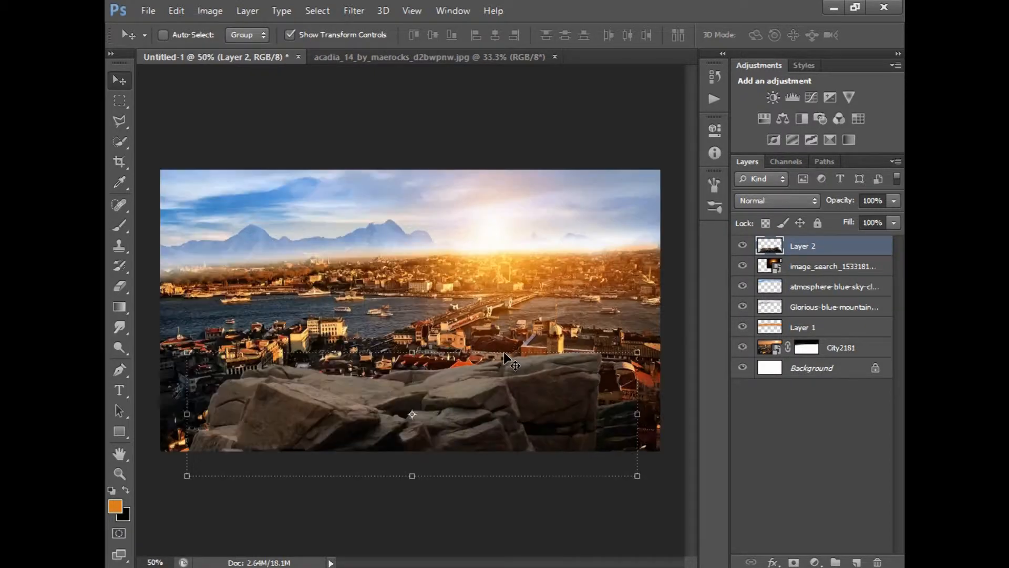
pyautogui.hotkey('ctrl', '-')
pyautogui.hotkey('shift', 'Down')
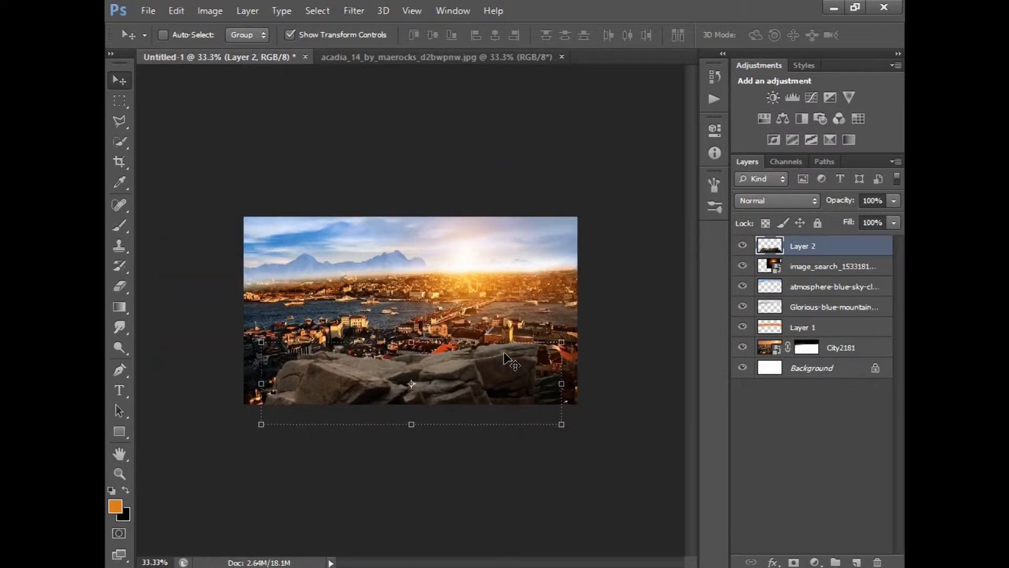
pyautogui.hotkey('ctrl', '+')
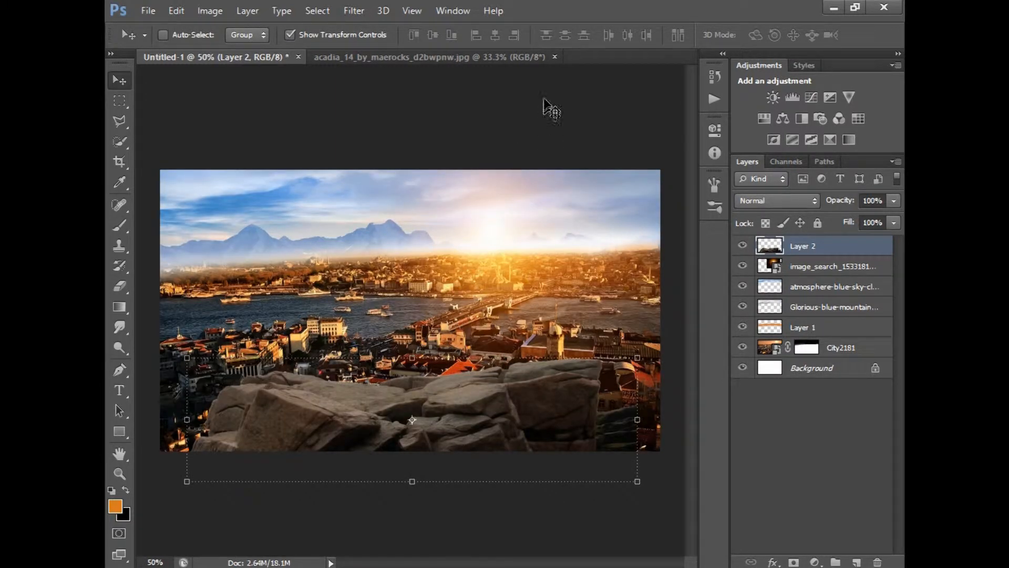
pyautogui.click(554, 57)
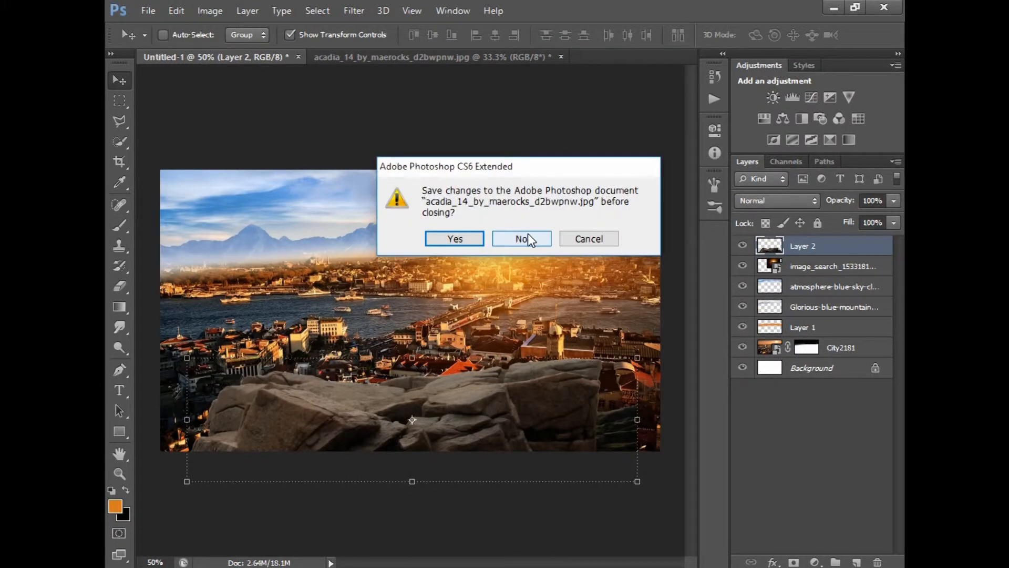
pyautogui.click(526, 236)
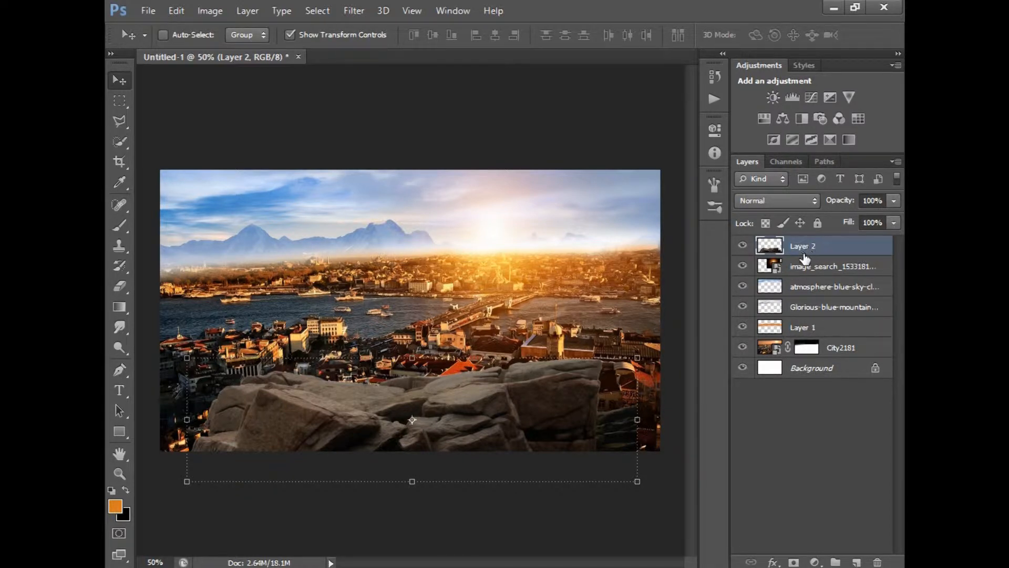
# - Add a Brightness/Contrast adjustment clipped to the rocks with brightness -45 and raised contrast, comparing the rocks with and without it
pyautogui.click(815, 561)
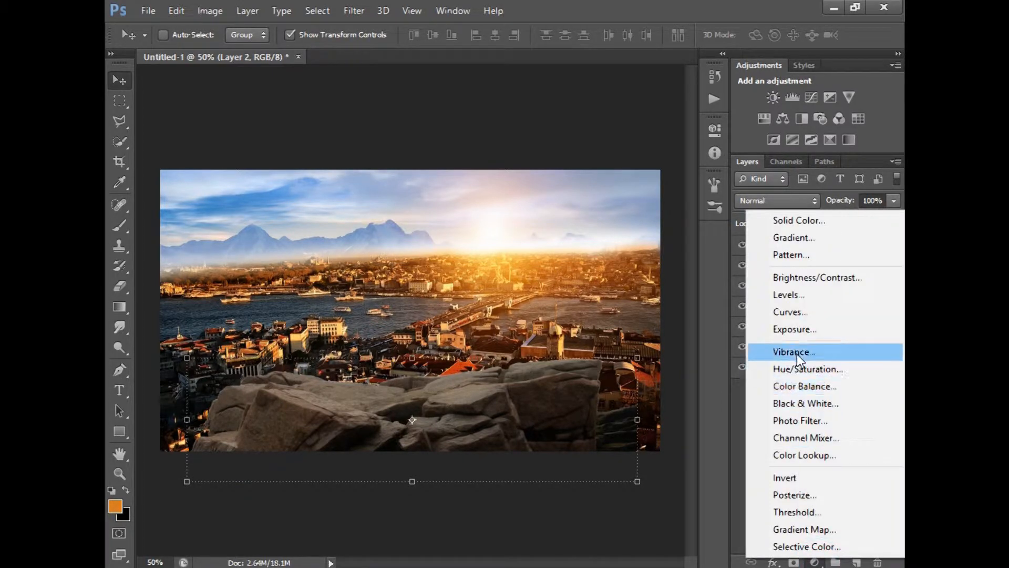
pyautogui.click(794, 281)
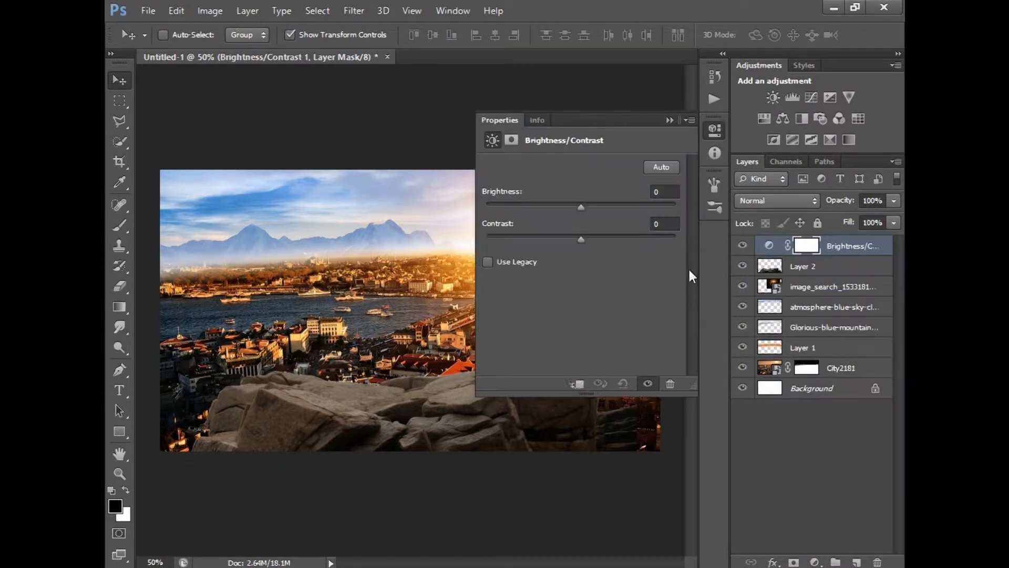
pyautogui.click(576, 384)
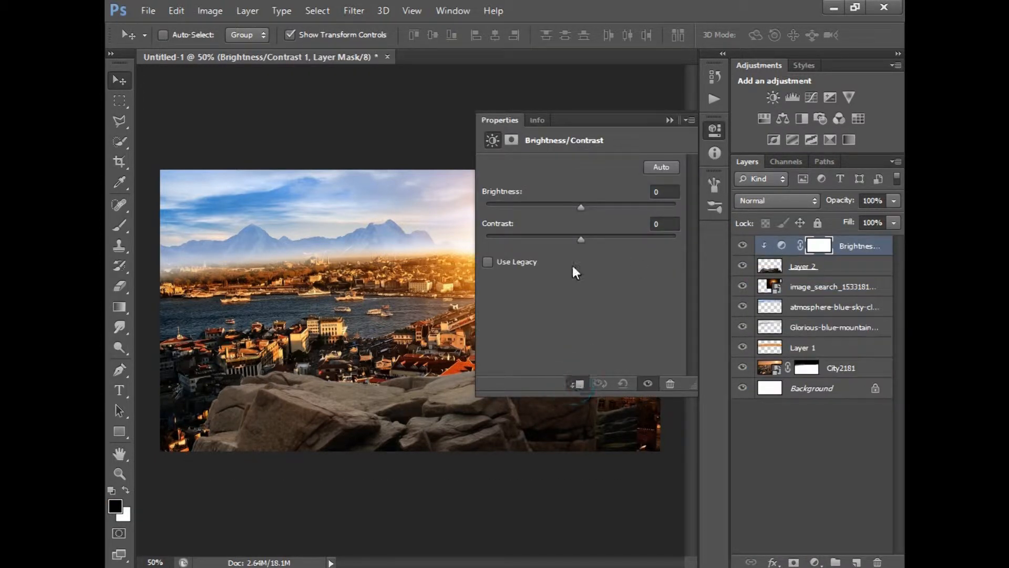
pyautogui.moveTo(578, 207); pyautogui.dragTo(553, 205)
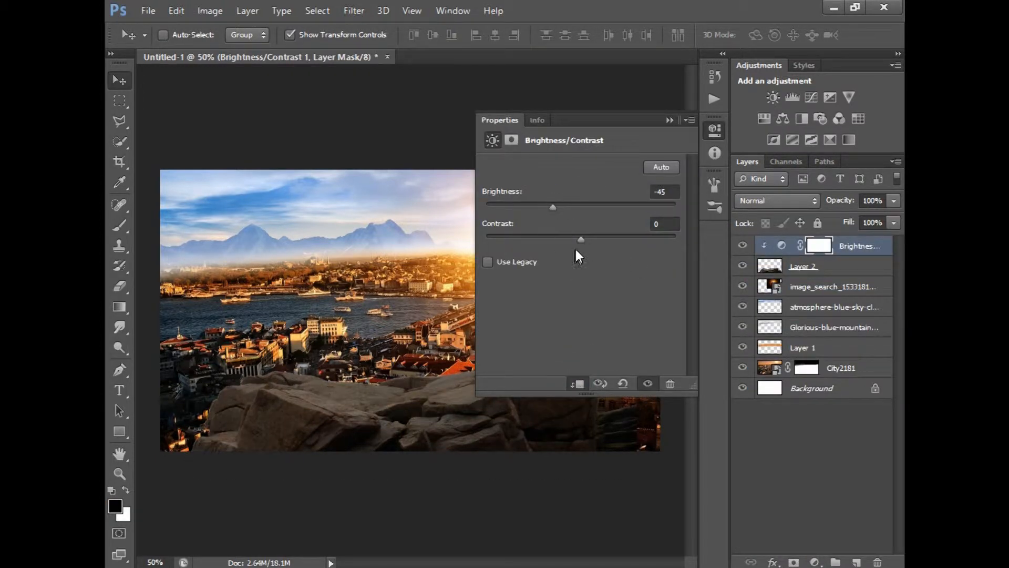
pyautogui.moveTo(582, 239); pyautogui.dragTo(610, 239)
pyautogui.click(671, 122)
pyautogui.click(744, 245)
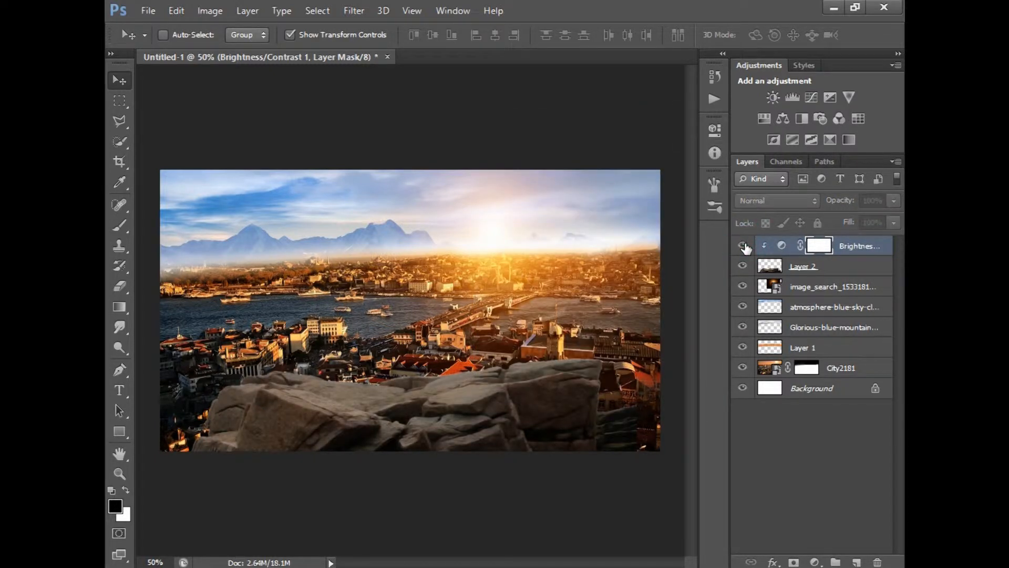
pyautogui.click(744, 246)
pyautogui.hotkey('ctrl', '-')
pyautogui.hotkey('ctrl', '-')
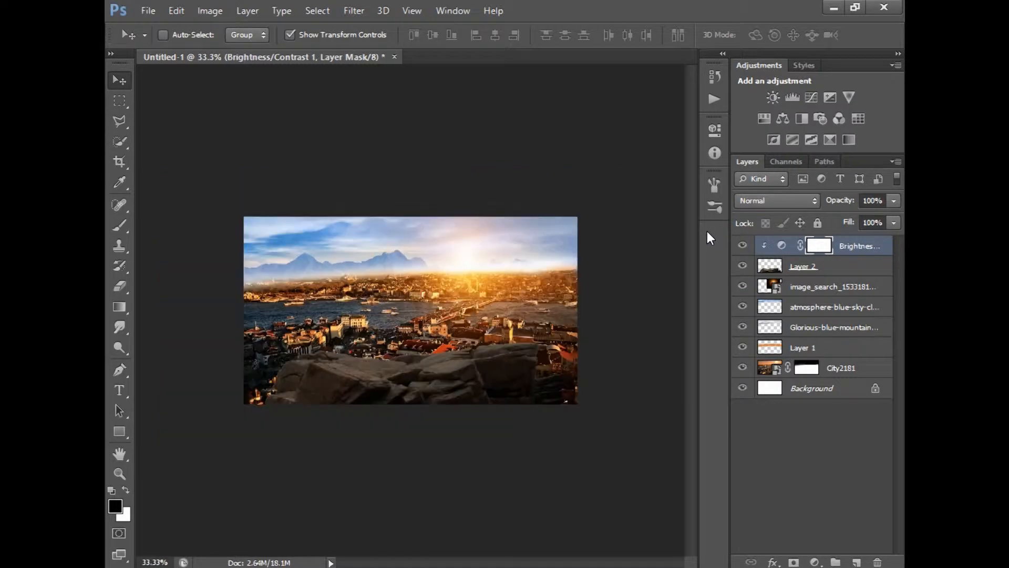
pyautogui.hotkey('ctrl', '+')
pyautogui.hotkey('ctrl', '+')
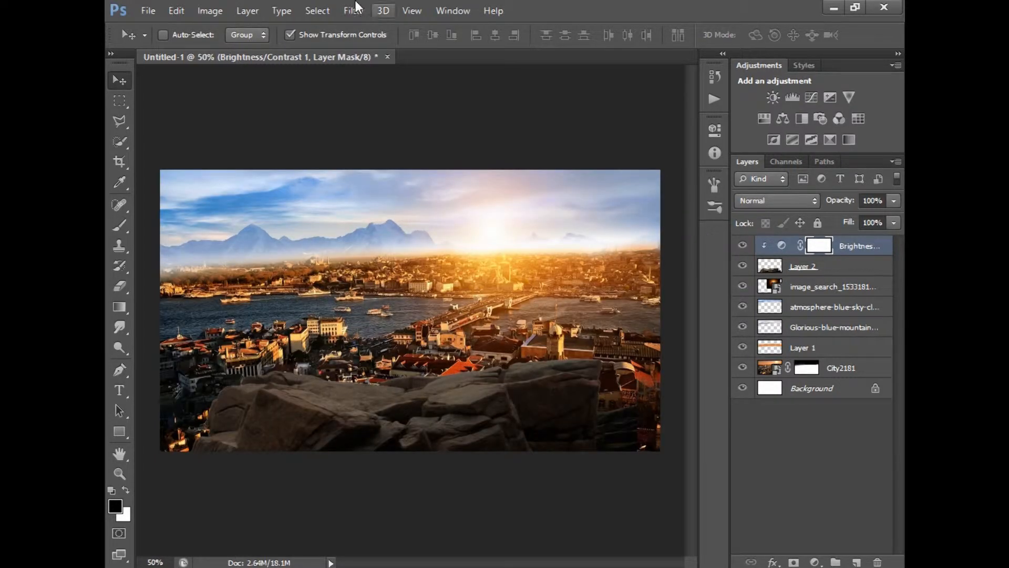
# - Place the bare_tree_png image into the composite as the topmost layer and shift it toward the right side of the scene
pyautogui.click(151, 15)
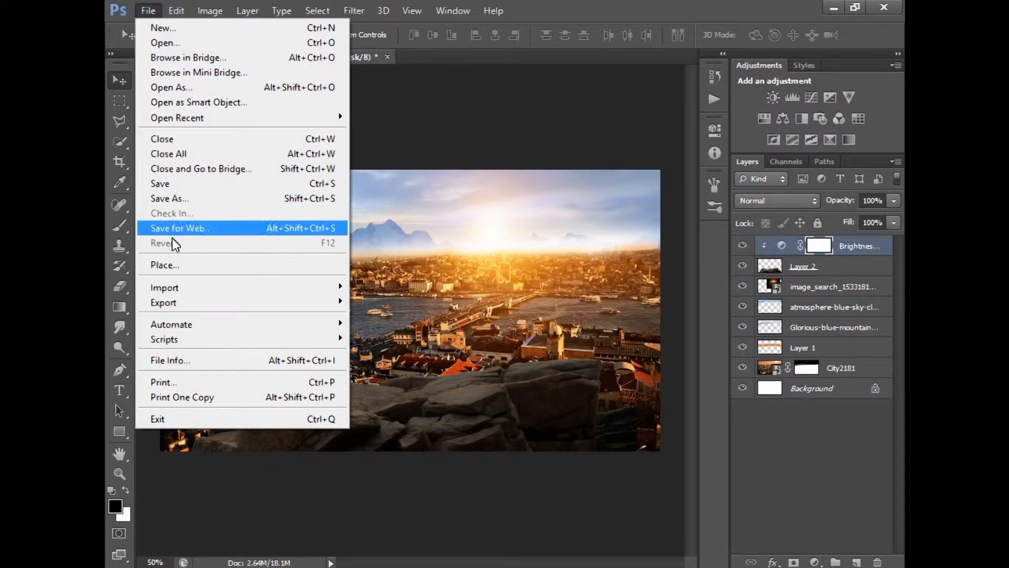
pyautogui.click(169, 264)
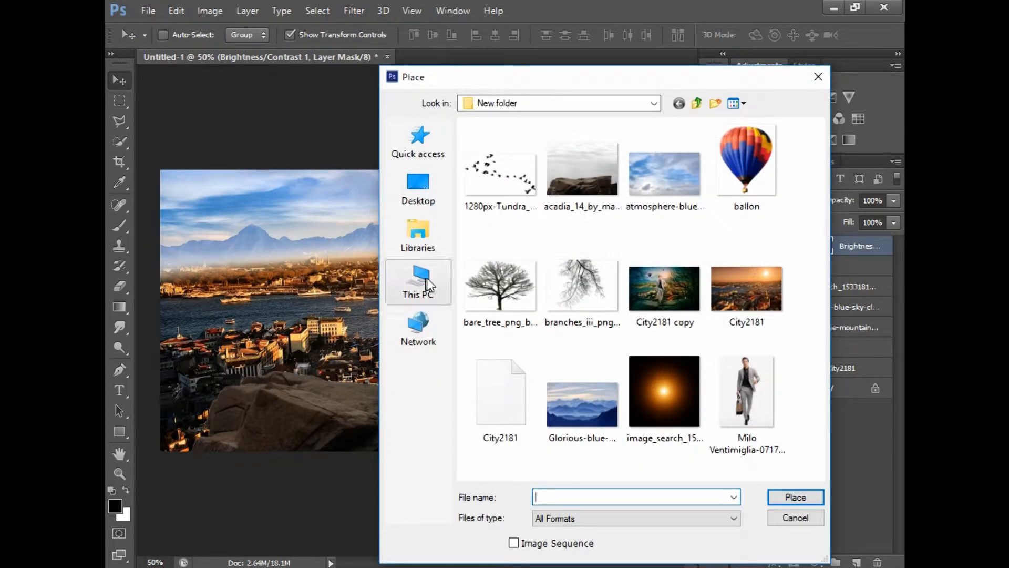
pyautogui.doubleClick(500, 277)
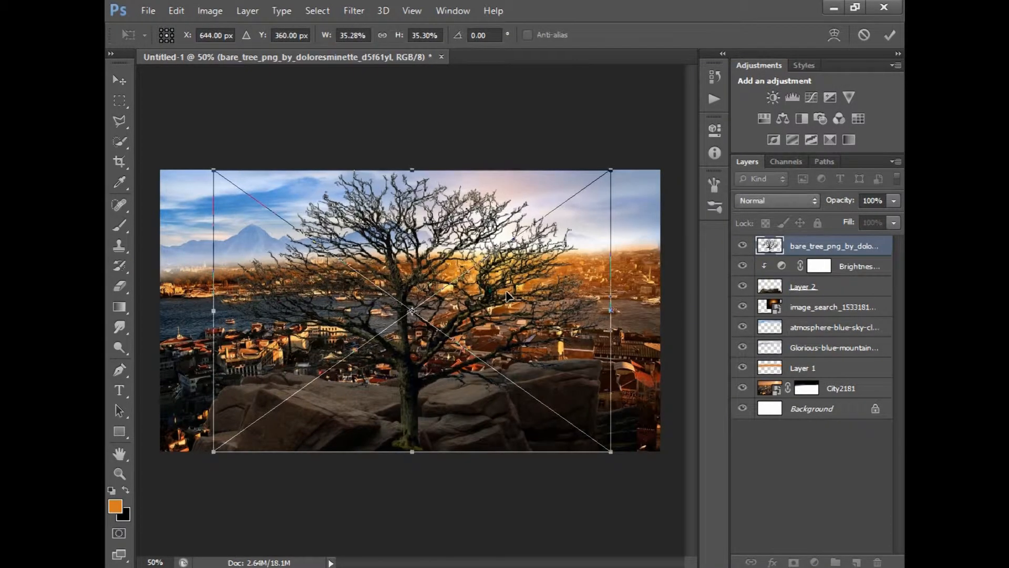
pyautogui.moveTo(507, 295); pyautogui.dragTo(529, 295)
pyautogui.moveTo(632, 315); pyautogui.dragTo(633, 316)
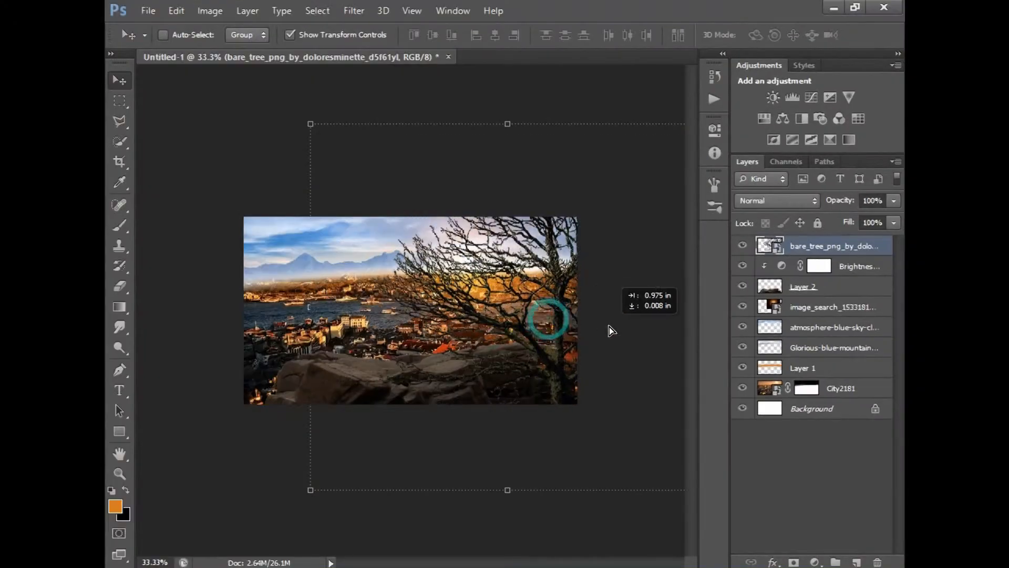
# - Scale the bare tree down and position it so its trunk stands at the canvas's right edge with branches reaching inward
pyautogui.moveTo(610, 326); pyautogui.dragTo(613, 331)
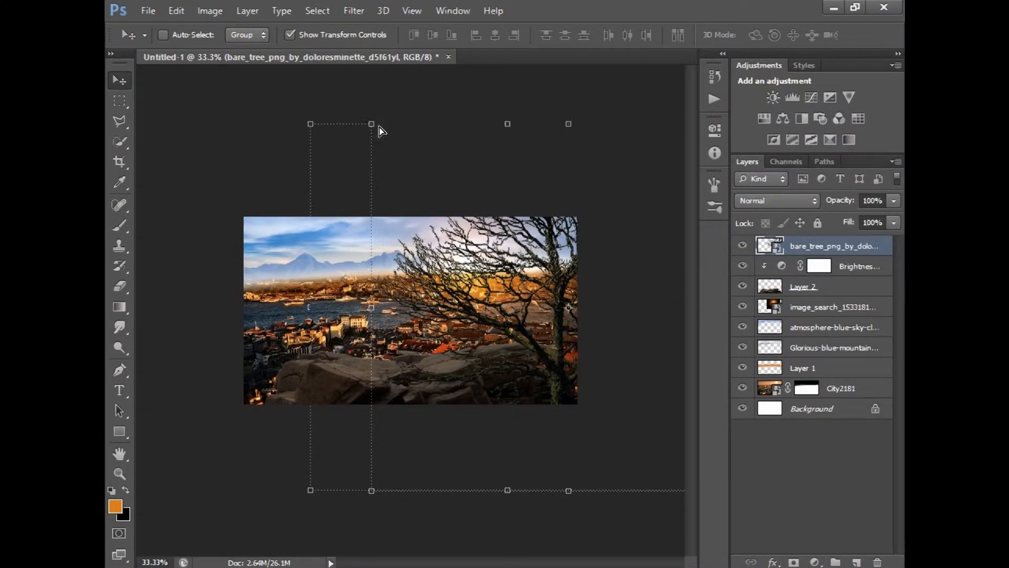
pyautogui.moveTo(372, 124); pyautogui.dragTo(426, 164)
pyautogui.moveTo(580, 377); pyautogui.dragTo(590, 356)
pyautogui.press('Return')
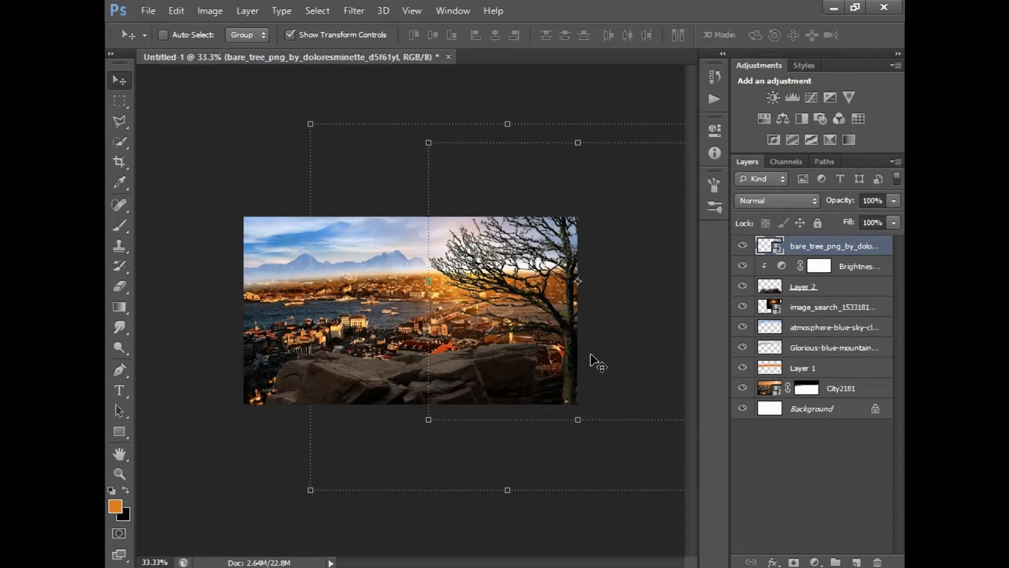
pyautogui.hotkey('ctrl', '+')
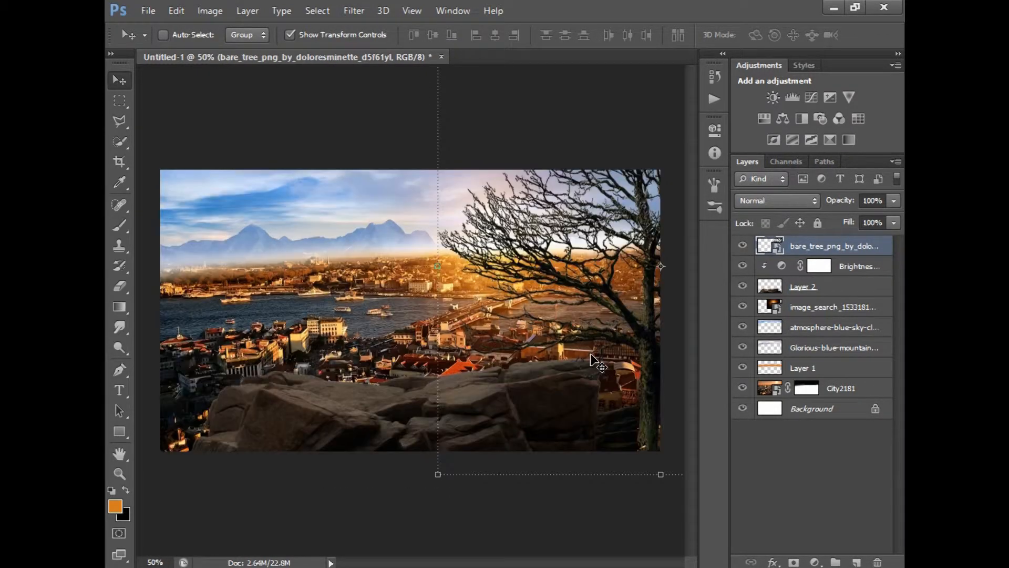
# - Move the image_search sun glow layer left and slightly up so the sun sits beside the tips of the tree branches
pyautogui.click(783, 306)
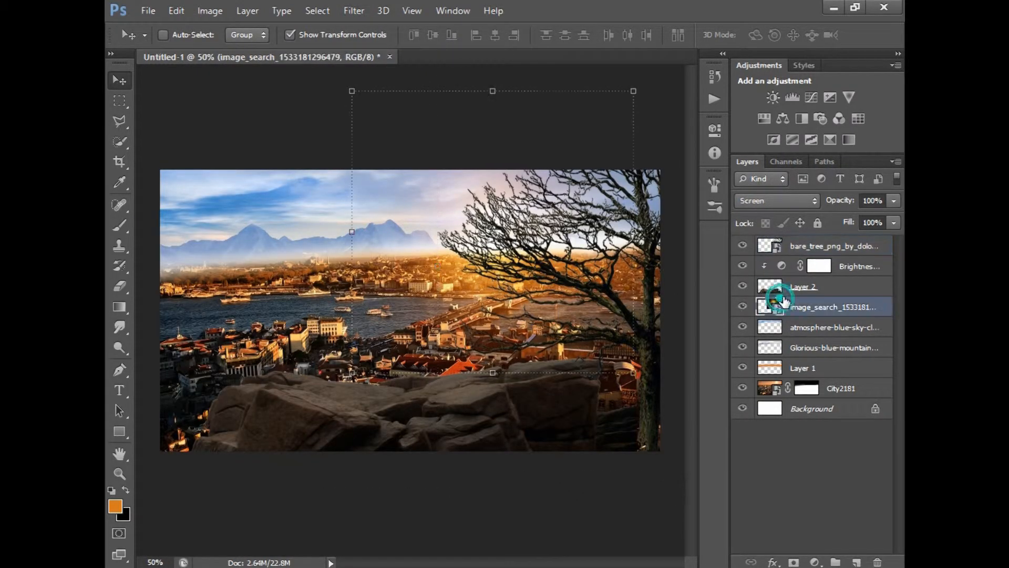
pyautogui.moveTo(533, 270); pyautogui.dragTo(479, 254)
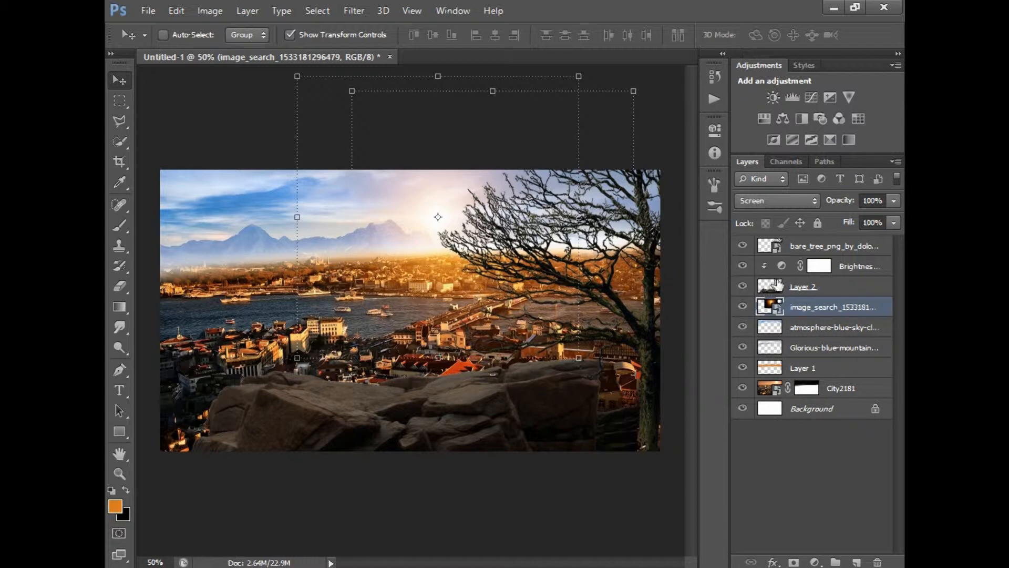
# - Add a Brightness/Contrast adjustment clipped to the bare tree with brightness -50 and contrast 50, and compare it on and off
pyautogui.click(766, 247)
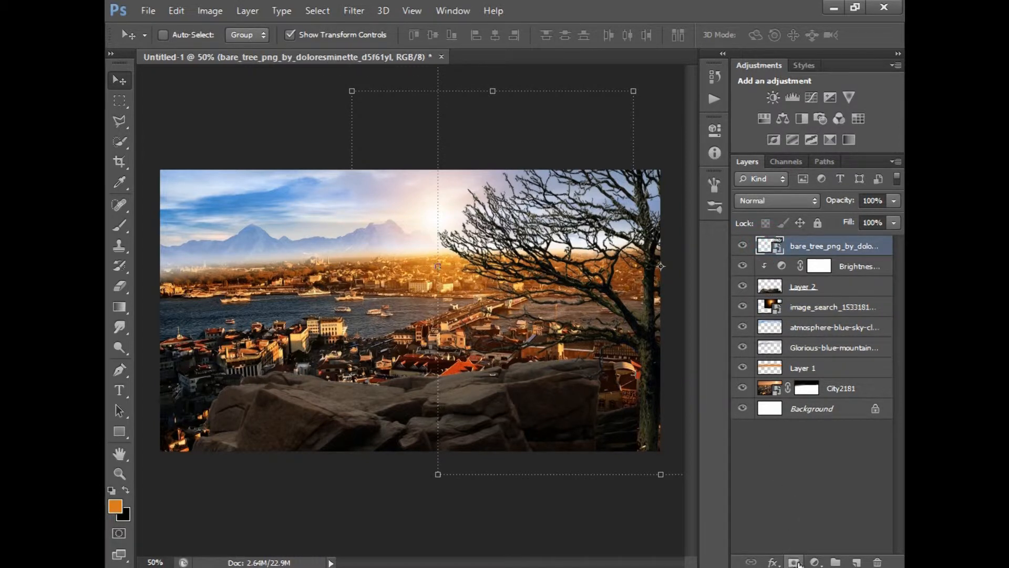
pyautogui.click(815, 561)
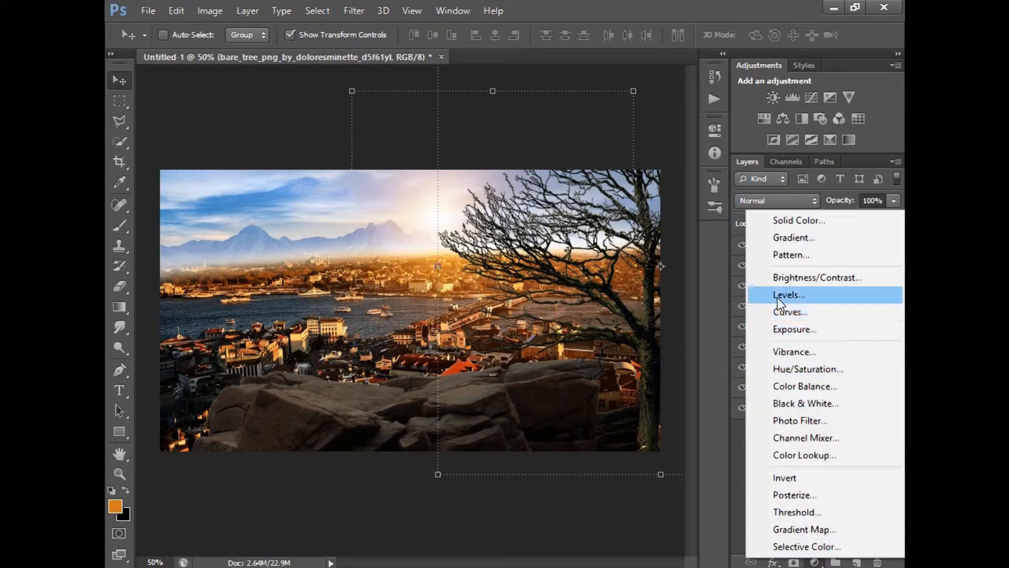
pyautogui.click(778, 278)
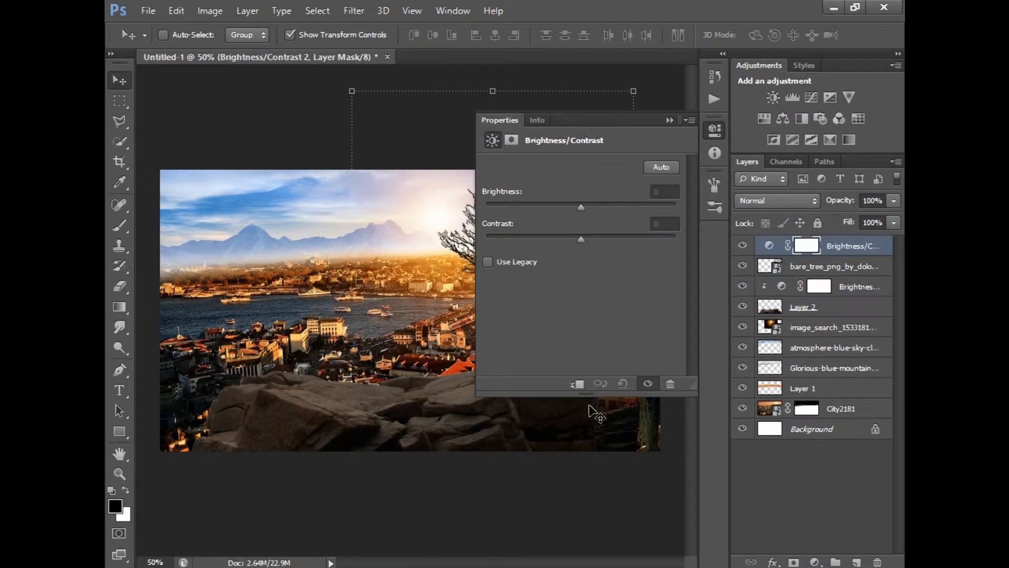
pyautogui.click(578, 384)
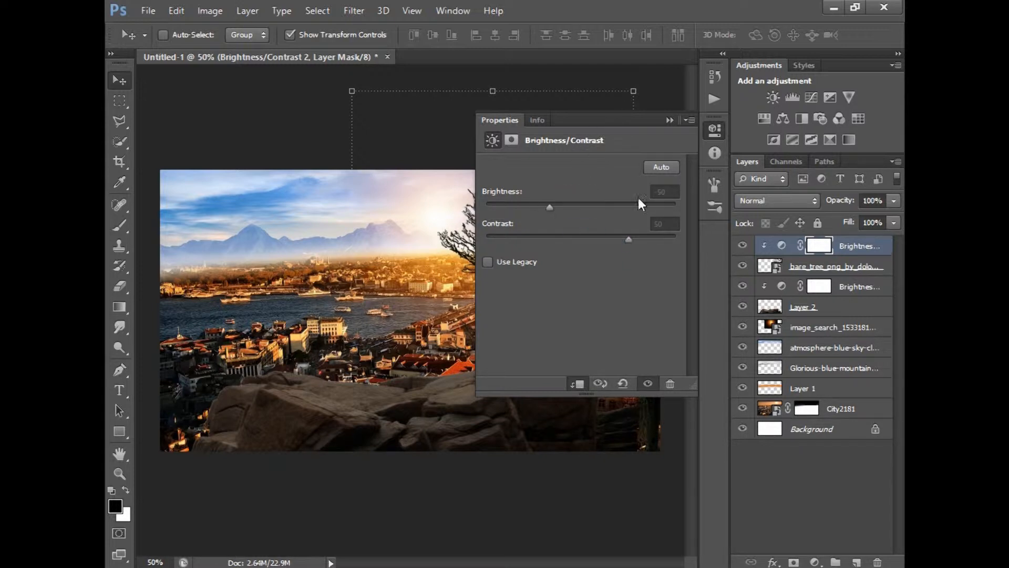
pyautogui.click(670, 122)
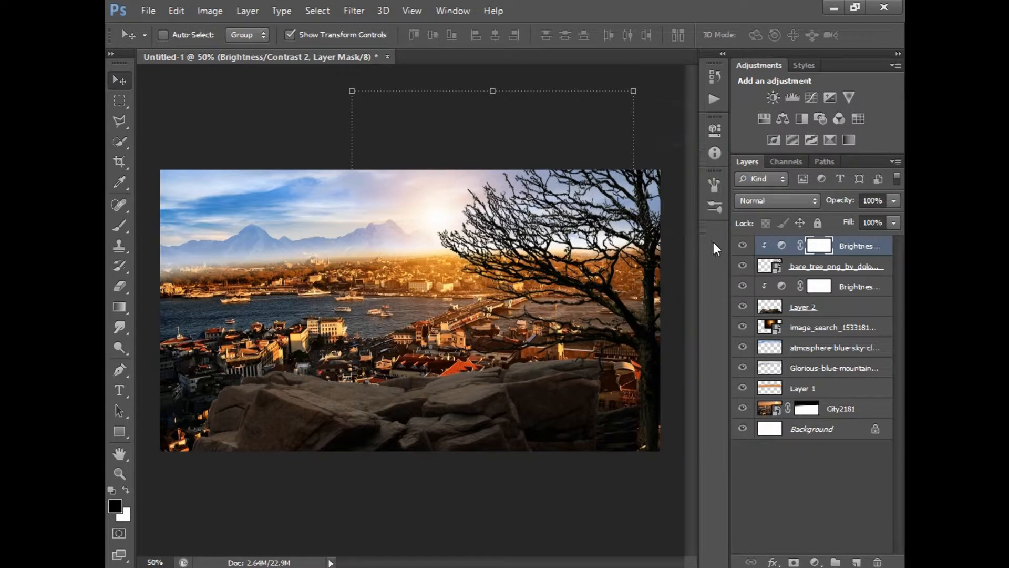
pyautogui.click(741, 246)
pyautogui.click(741, 246)
# - Place the branches_iii_png image as the topmost layer, scale it down and hang the branches from the canvas's upper-left corner
pyautogui.click(148, 12)
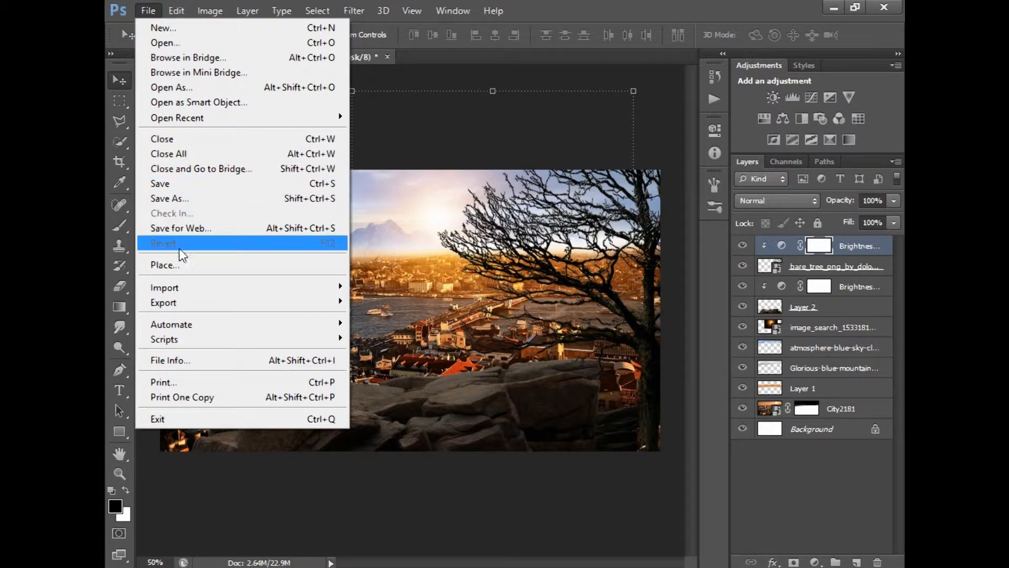
pyautogui.click(181, 263)
pyautogui.click(580, 288)
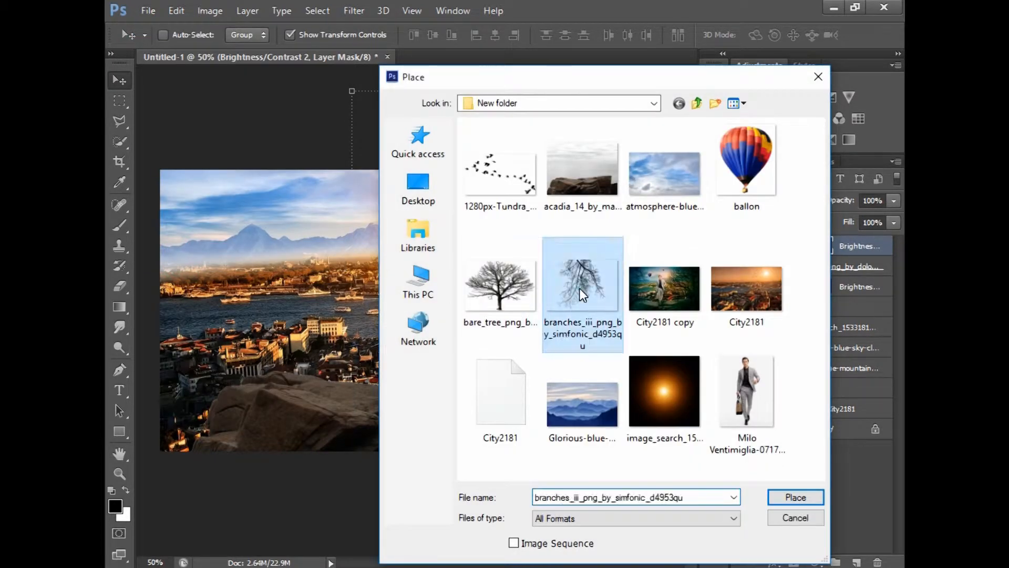
pyautogui.doubleClick(580, 288)
pyautogui.moveTo(638, 451); pyautogui.dragTo(379, 405)
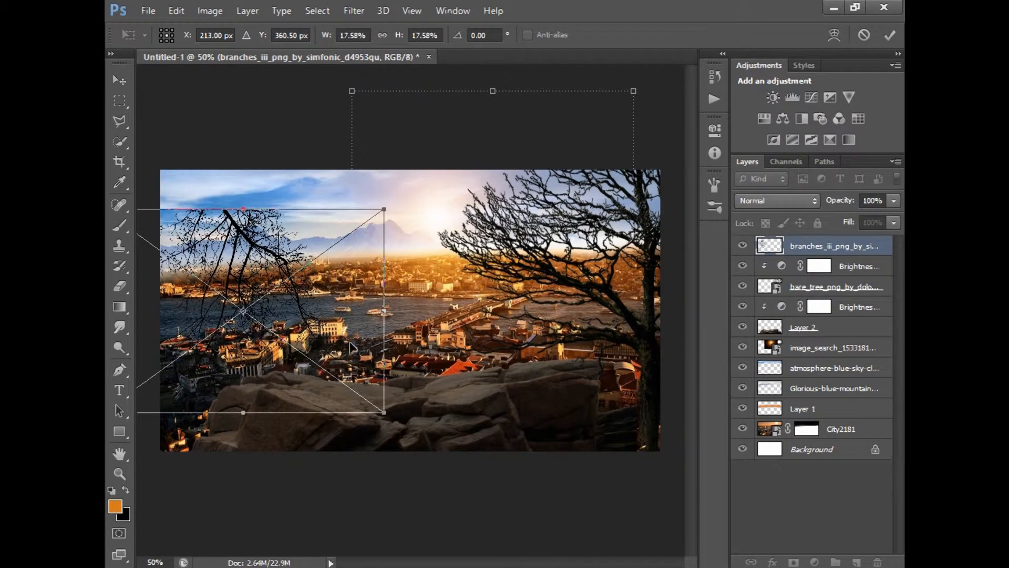
pyautogui.moveTo(342, 334); pyautogui.dragTo(325, 299)
pyautogui.press('Return')
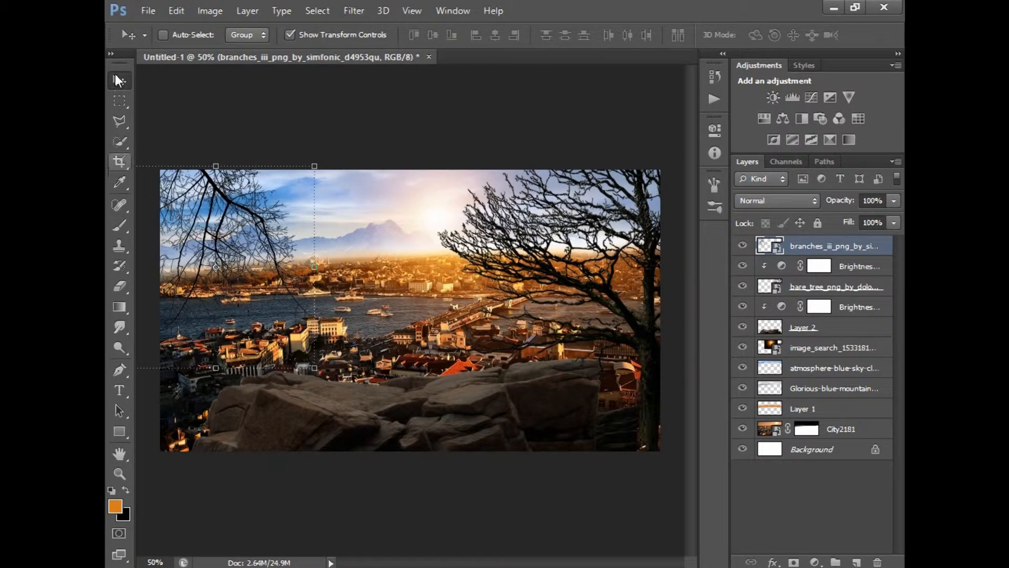
# - Open the 1280px-Tundra bean goose image and bring its bird flock into the composite as a new top layer
pyautogui.click(147, 11)
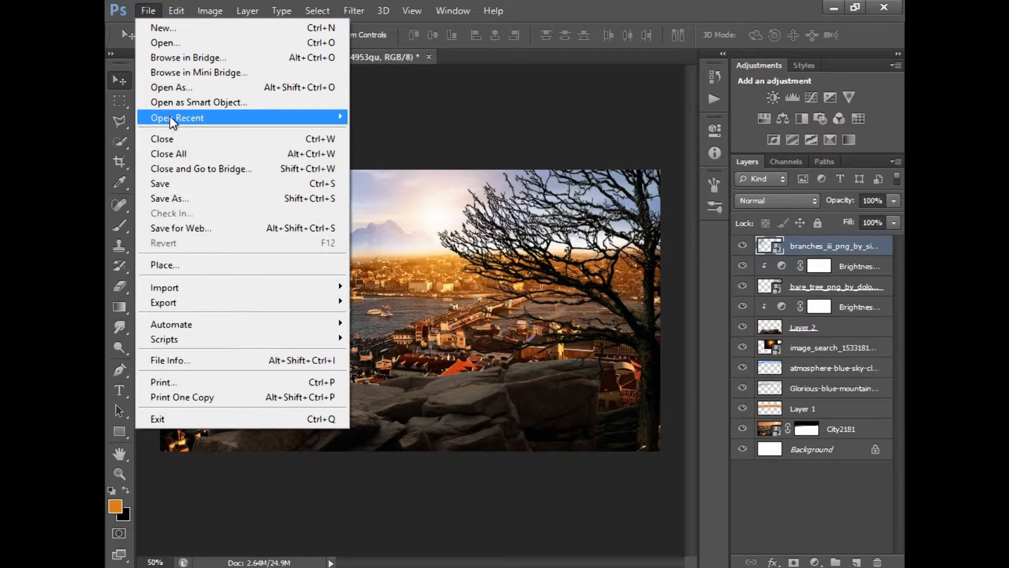
pyautogui.click(168, 44)
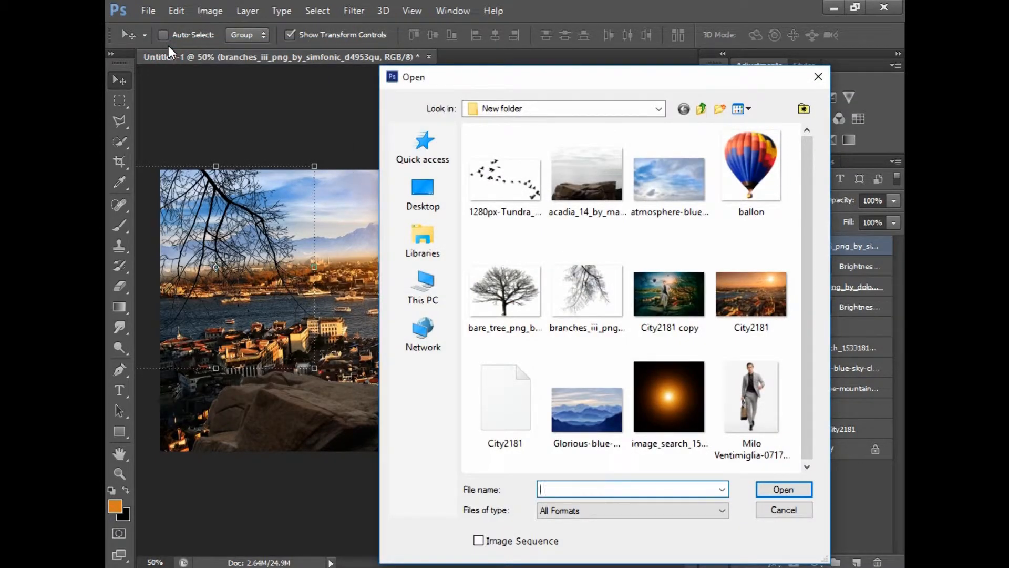
pyautogui.doubleClick(499, 189)
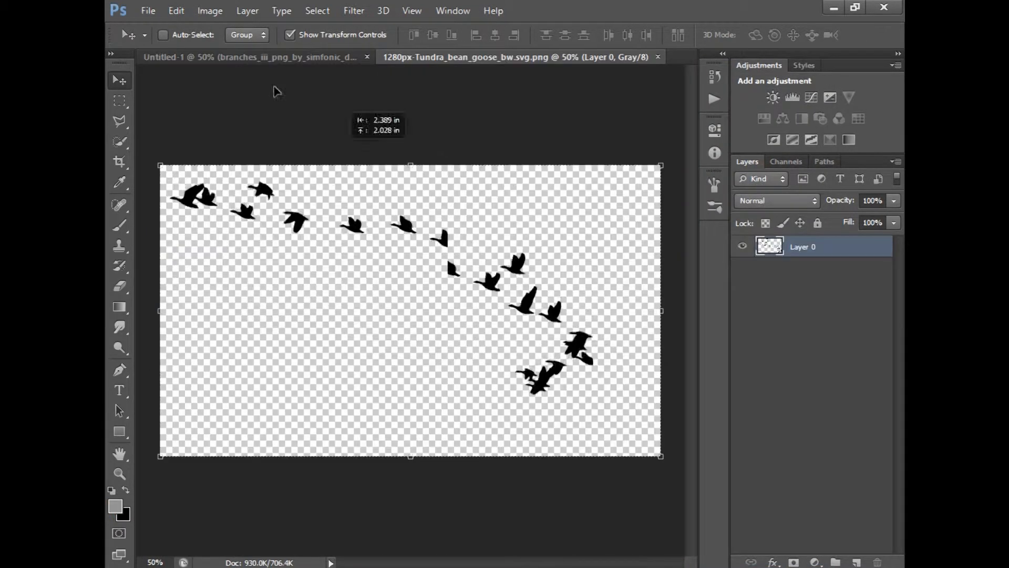
pyautogui.moveTo(254, 63); pyautogui.dragTo(410, 226)
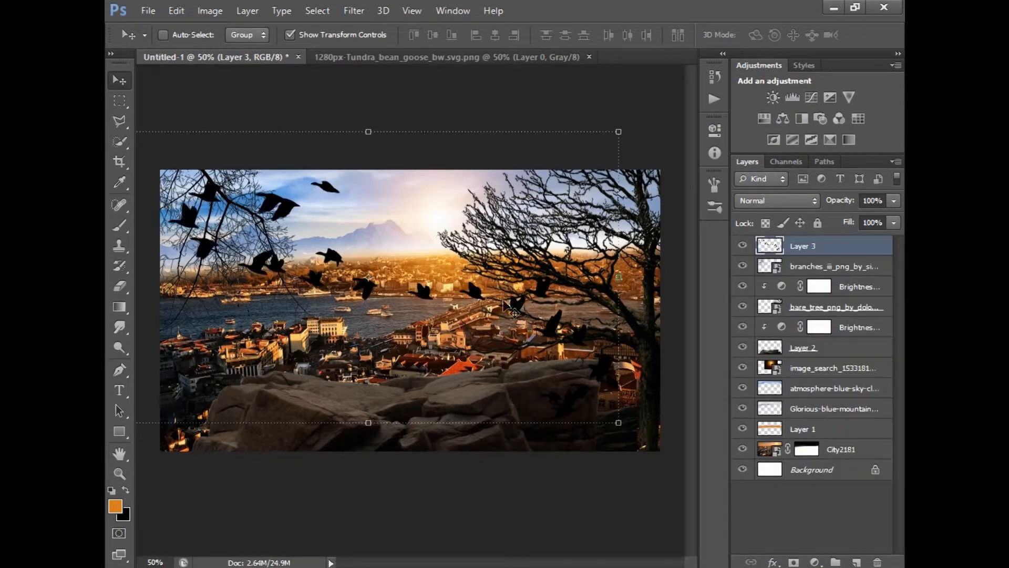
# - Shrink the bird flock to about 19%, position it in the sky just left of the sun and set its layer opacity to 75%
pyautogui.moveTo(619, 423); pyautogui.dragTo(456, 309)
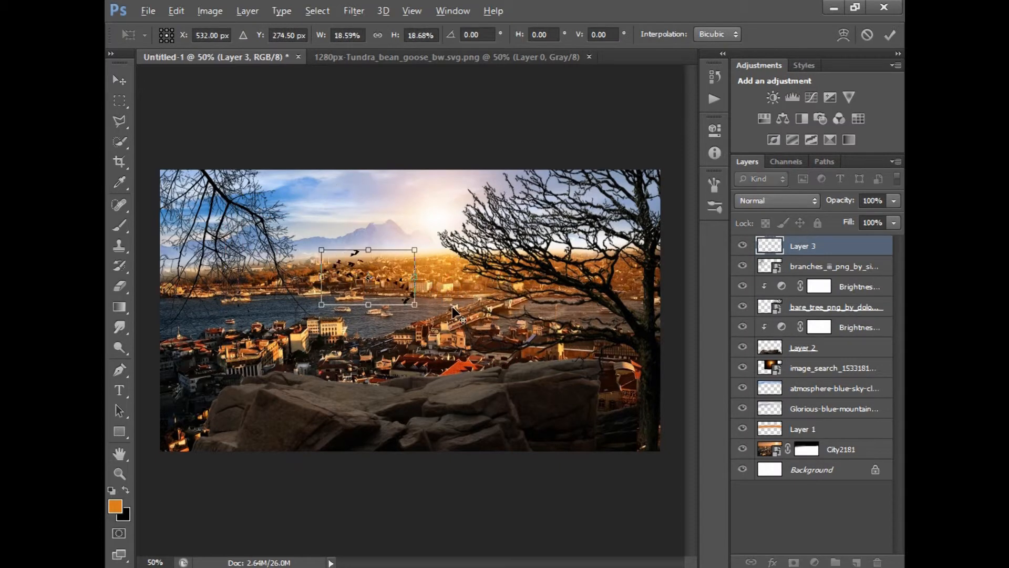
pyautogui.moveTo(405, 288); pyautogui.dragTo(417, 204)
pyautogui.press('Return')
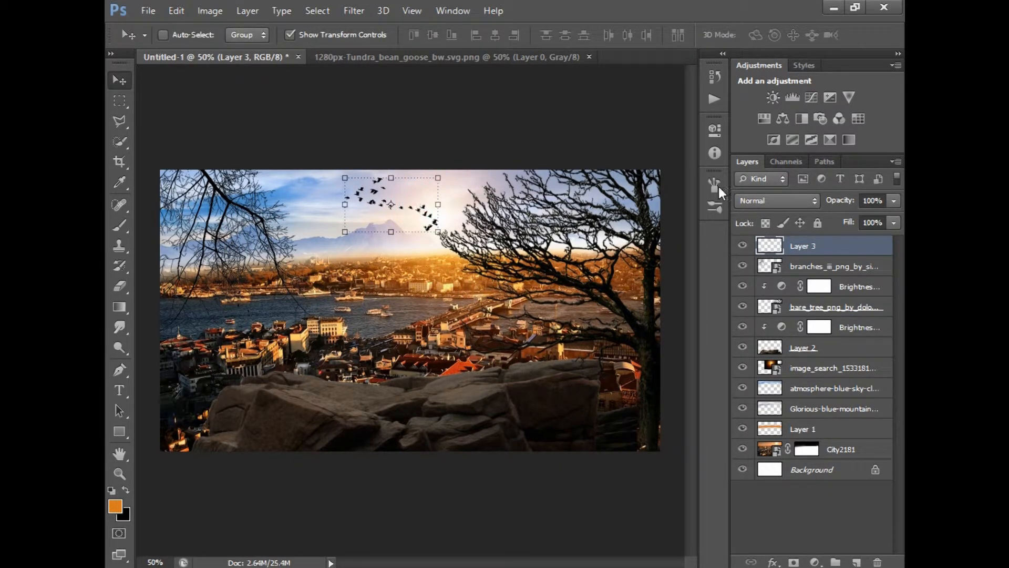
pyautogui.moveTo(895, 206); pyautogui.dragTo(861, 218)
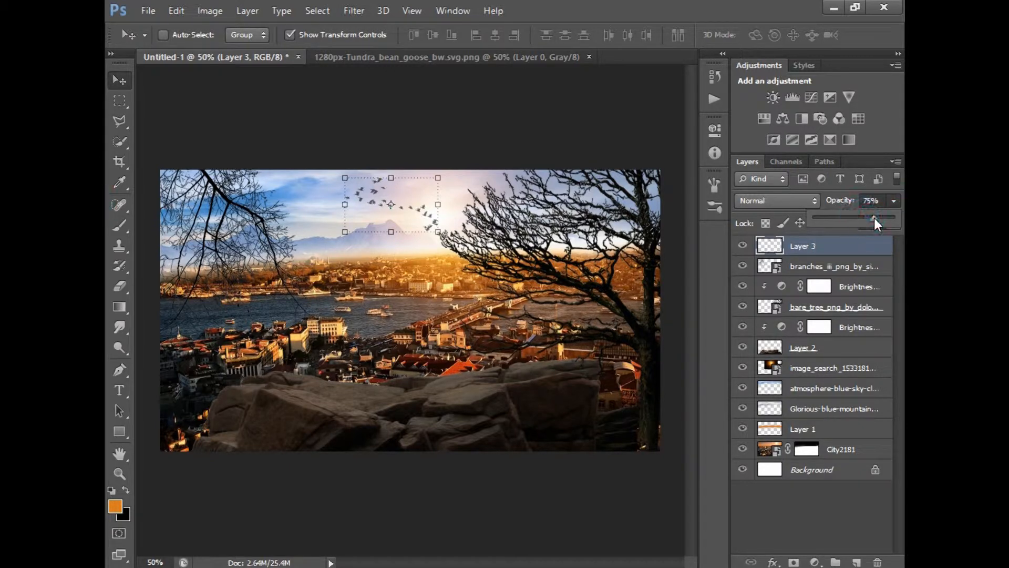
pyautogui.click(432, 205)
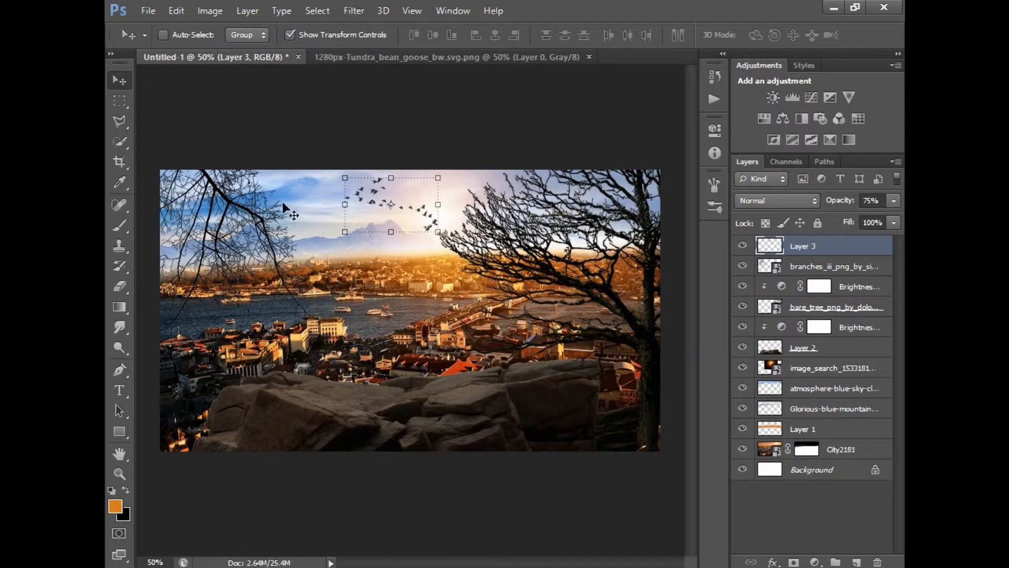
# - Place the ballon image, scale it down and position it in the sky between the hanging branches and the bird flock
pyautogui.click(150, 14)
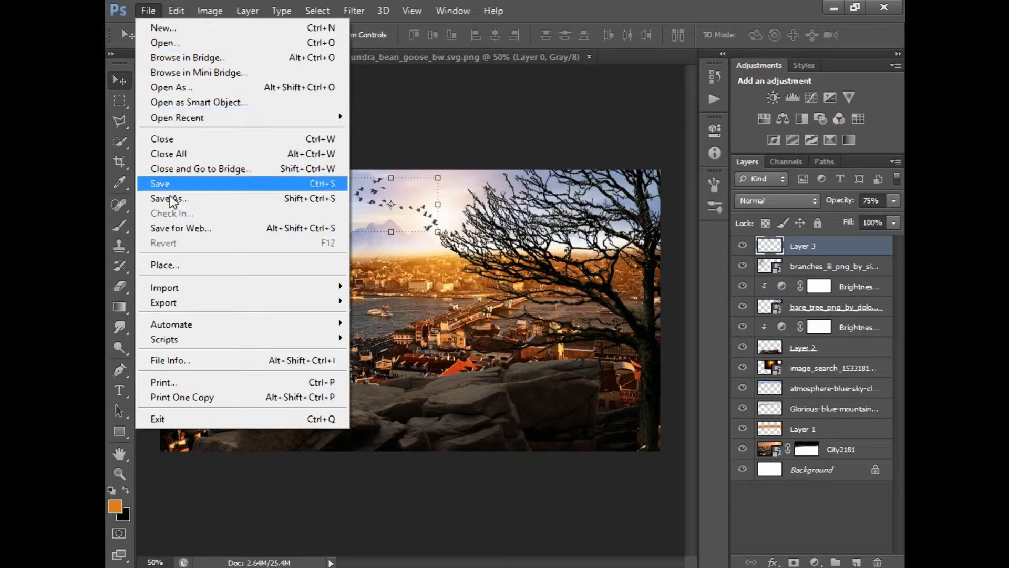
pyautogui.click(173, 265)
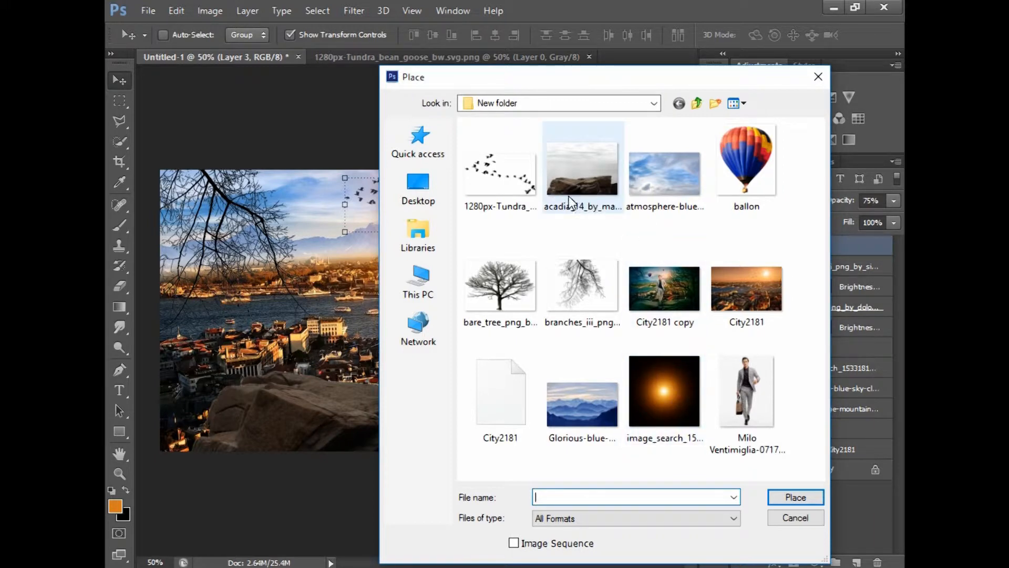
pyautogui.doubleClick(734, 153)
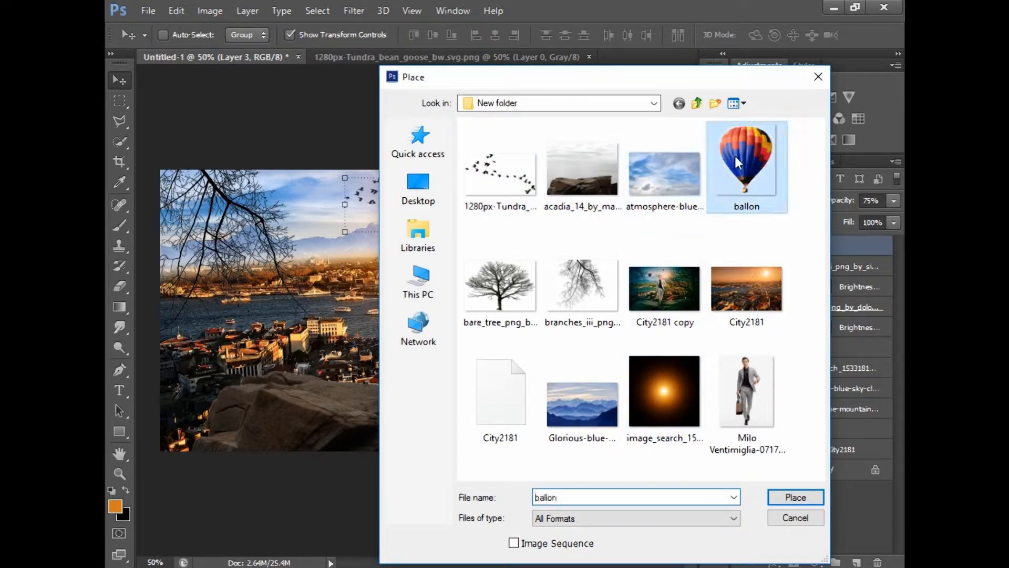
pyautogui.moveTo(527, 169); pyautogui.dragTo(450, 264)
pyautogui.moveTo(441, 337); pyautogui.dragTo(334, 238)
pyautogui.press('Return')
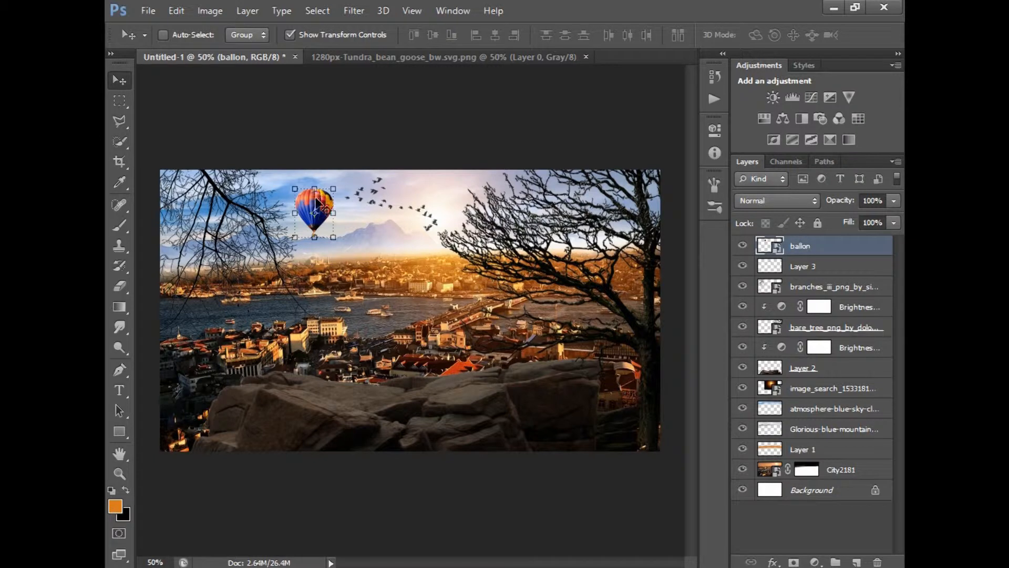
# - Duplicate the balloon behind the bare tree's upper branches, with its layer directly beneath Layer 2, and enlarge the copy
pyautogui.moveTo(326, 208); pyautogui.dragTo(640, 207)
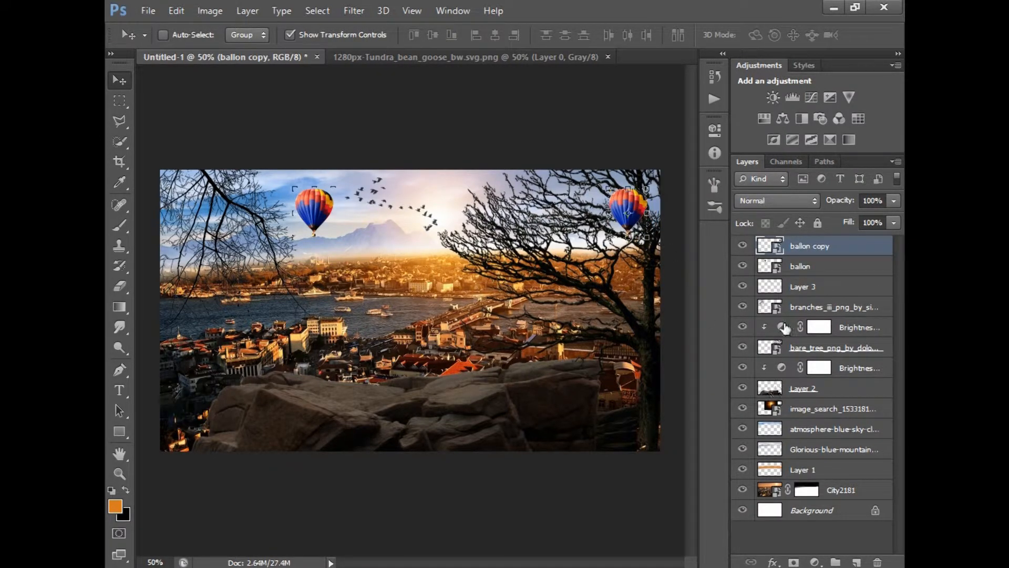
pyautogui.moveTo(775, 254); pyautogui.dragTo(782, 398)
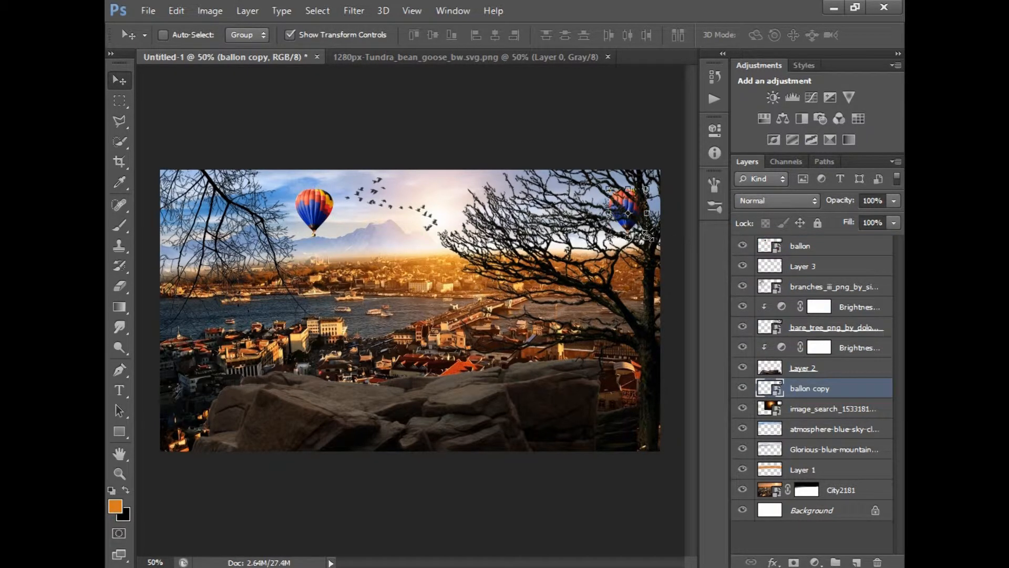
pyautogui.moveTo(647, 235); pyautogui.dragTo(656, 247)
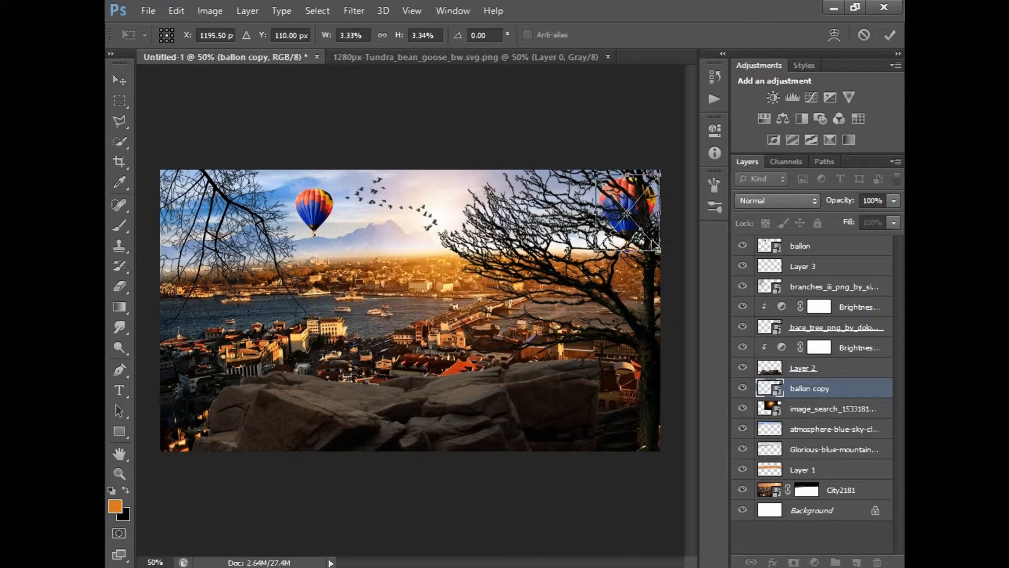
pyautogui.press('Return')
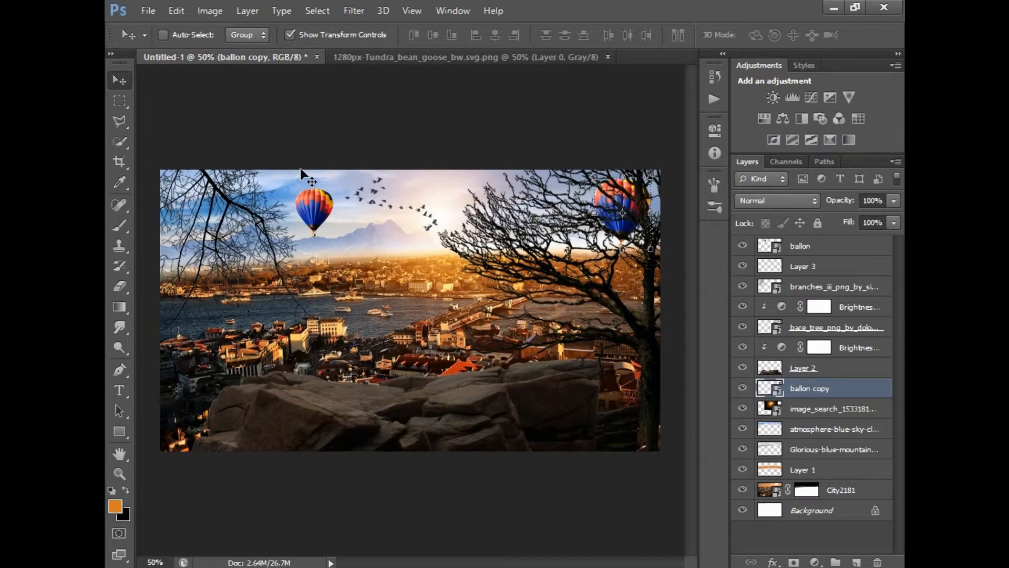
# - Open the photo of the man in the suit through Camera Raw with exposure -0.35 and clarity +12
pyautogui.click(148, 11)
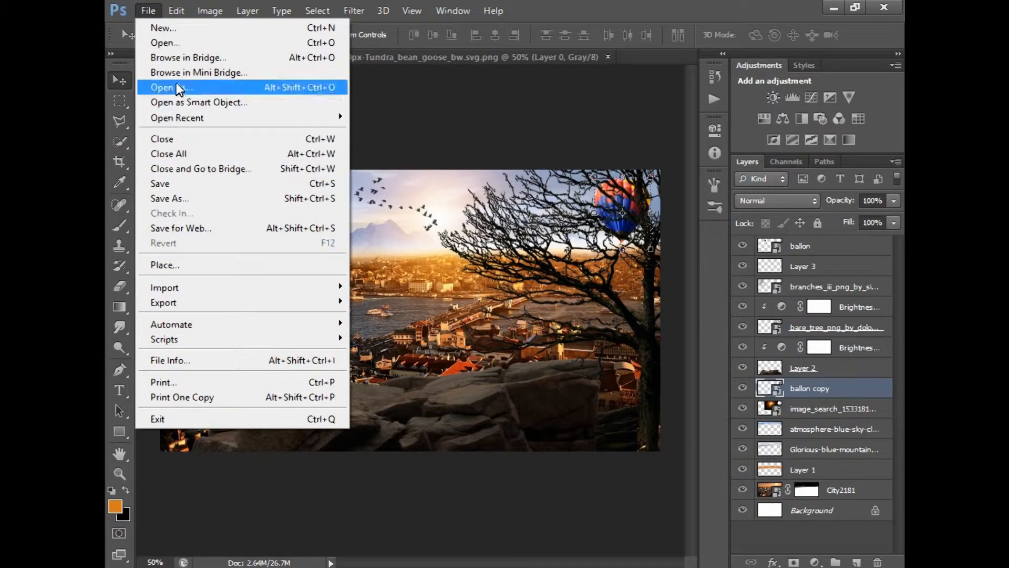
pyautogui.click(175, 45)
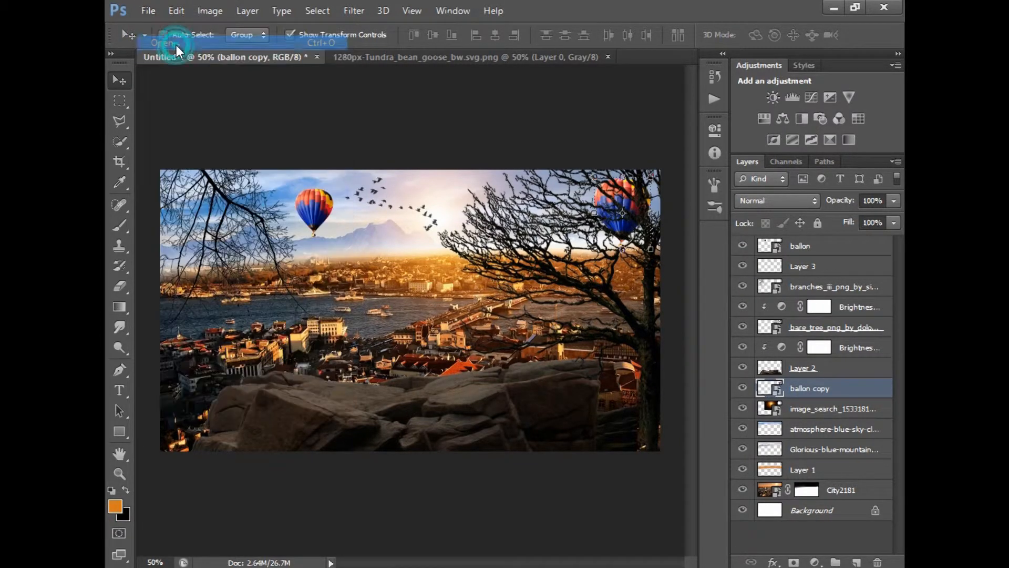
pyautogui.doubleClick(757, 380)
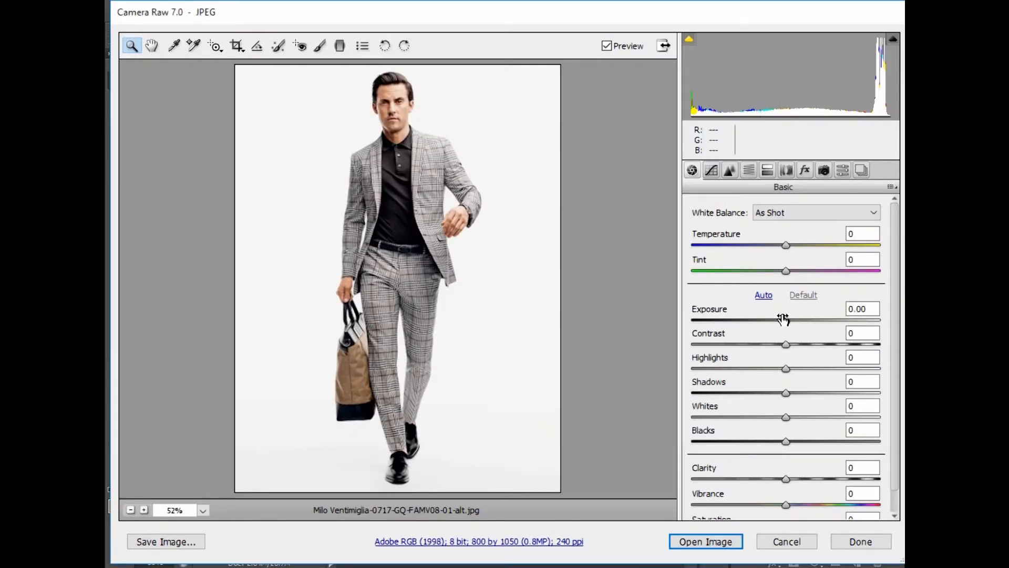
pyautogui.moveTo(808, 317); pyautogui.dragTo(781, 317)
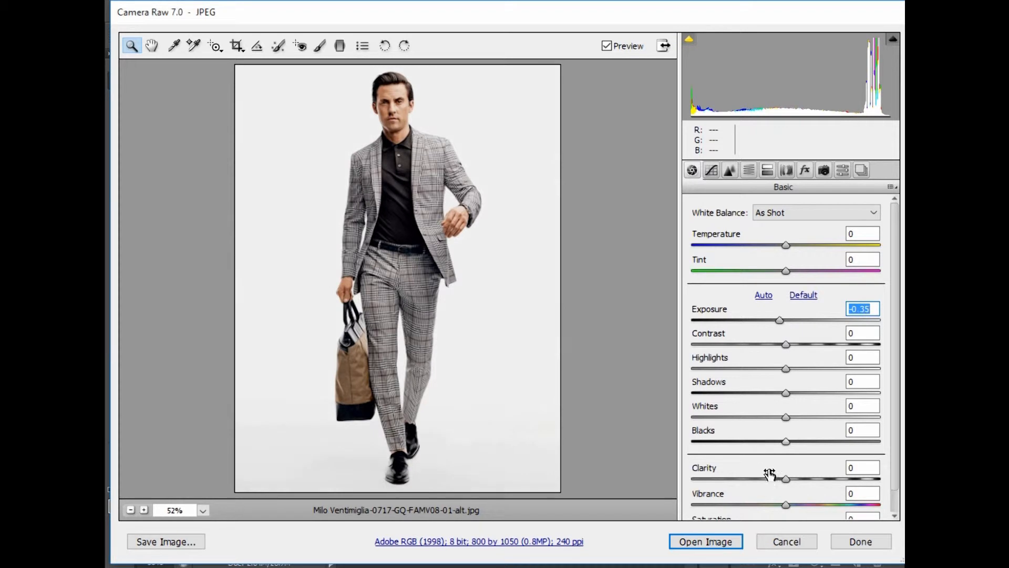
pyautogui.moveTo(791, 481); pyautogui.dragTo(802, 482)
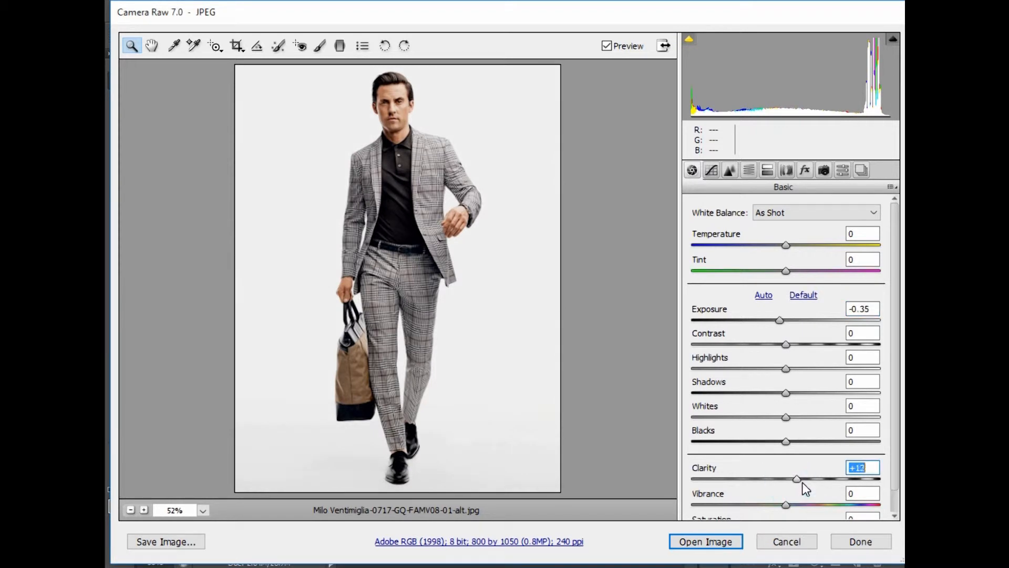
pyautogui.click(715, 539)
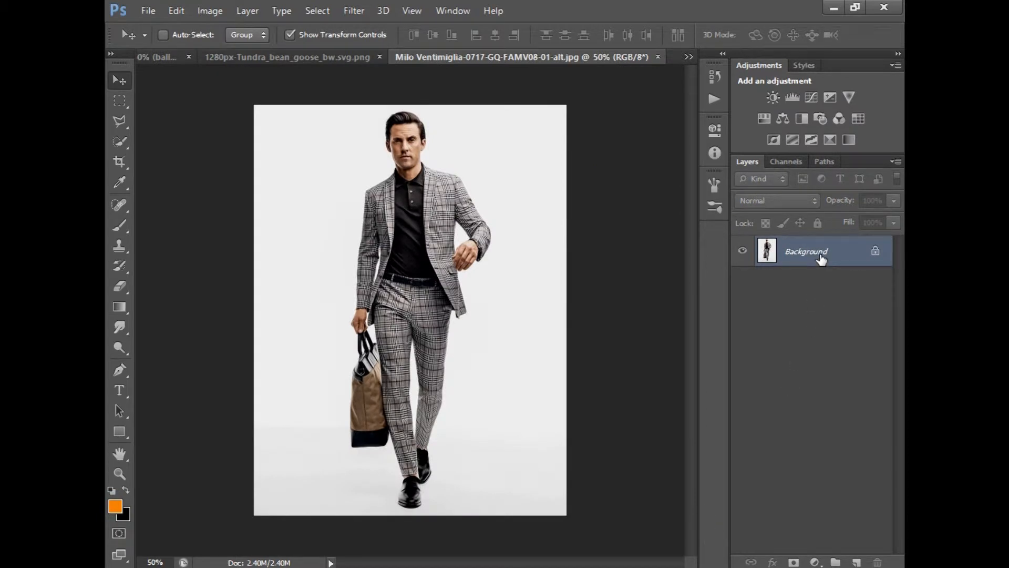
# - Convert the man photo's Background into a regular layer named Layer 0 and duplicate it
pyautogui.doubleClick(821, 258)
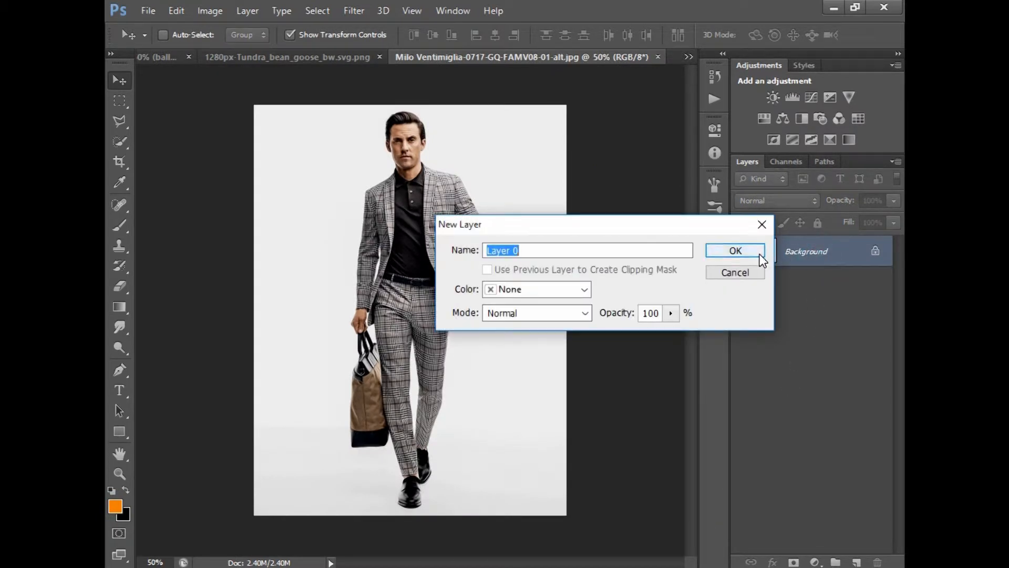
pyautogui.click(738, 254)
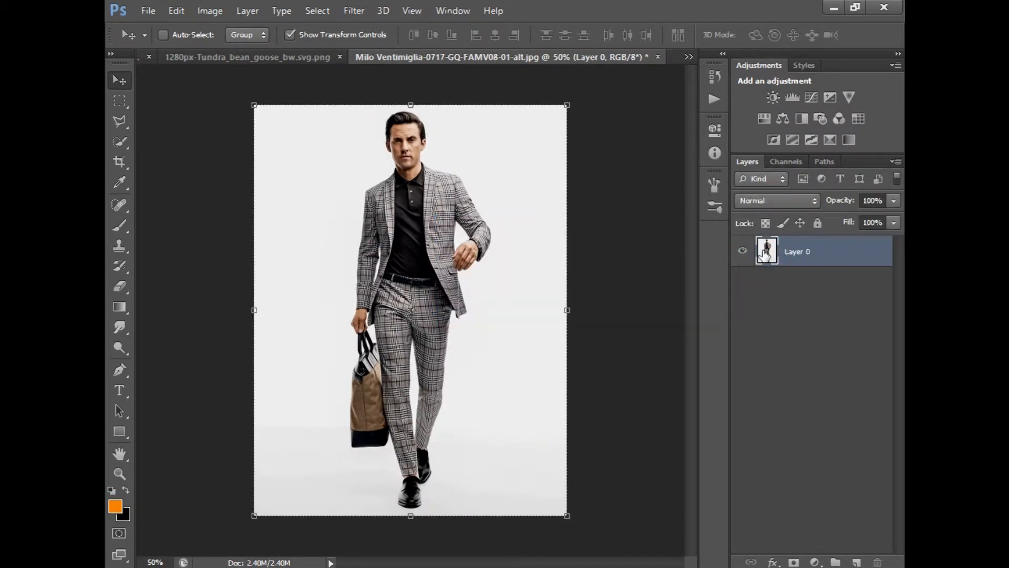
pyautogui.rightClick(766, 253)
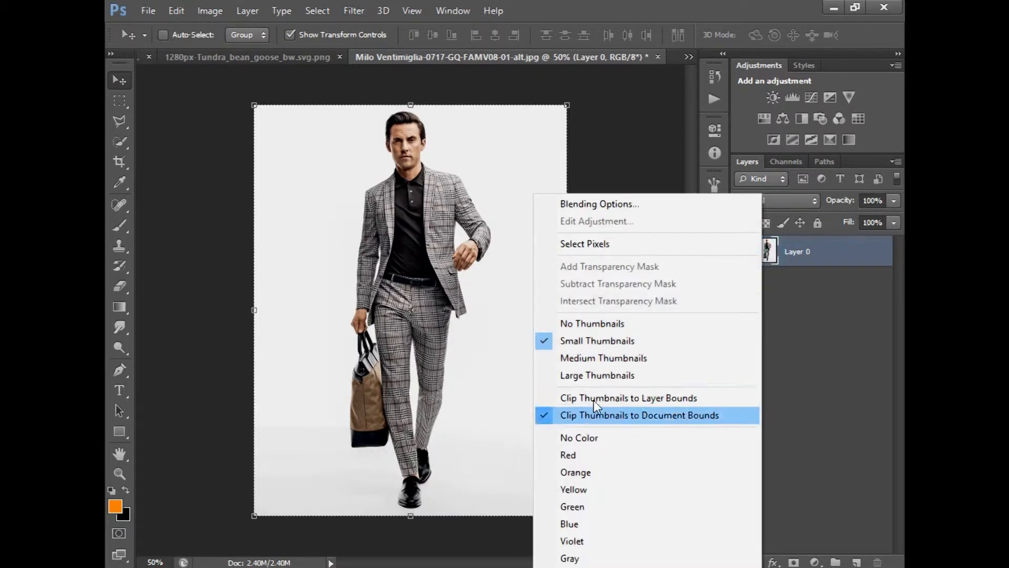
pyautogui.rightClick(820, 244)
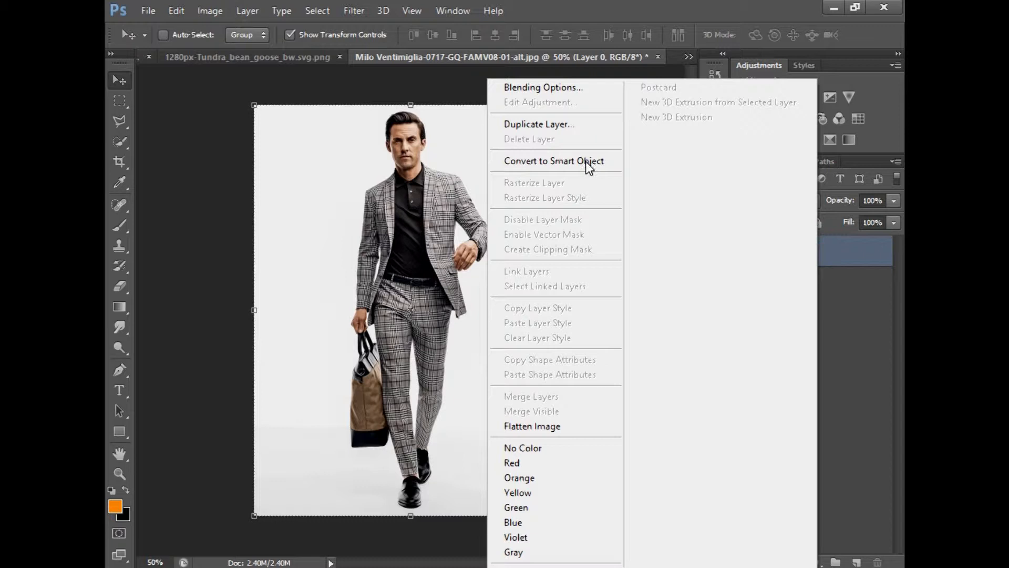
pyautogui.click(545, 125)
pyautogui.click(643, 176)
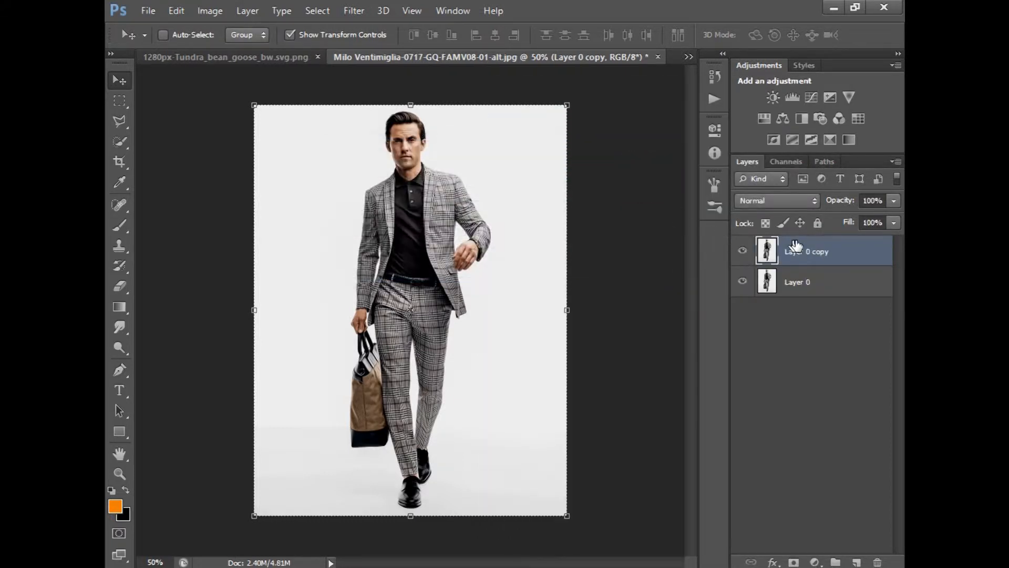
# - Start a Quick Selection of the man on Layer 0 copy, covering his black shirt, trousers and shoes
pyautogui.click(124, 138)
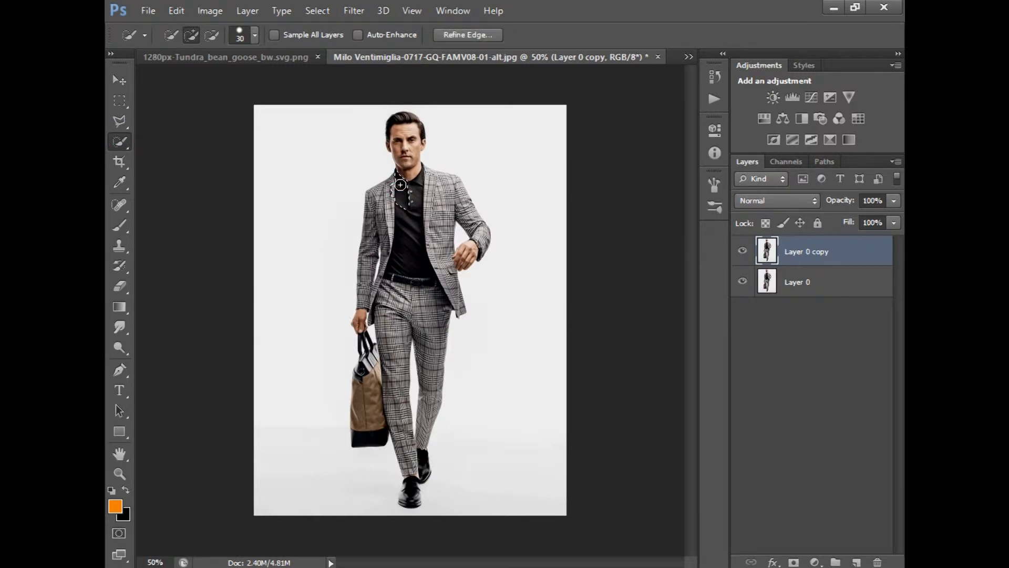
pyautogui.hotkey('ctrl', '+')
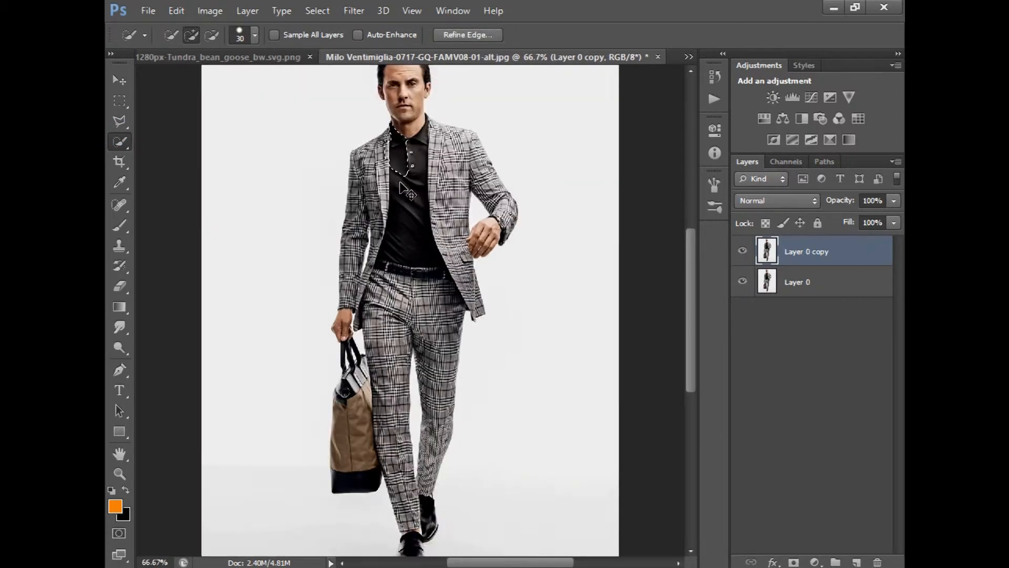
pyautogui.moveTo(429, 141); pyautogui.dragTo(427, 198)
pyautogui.moveTo(441, 344)
pyautogui.mouseDown()
pyautogui.moveTo(408, 543)
pyautogui.moveTo(397, 381)
pyautogui.mouseUp()
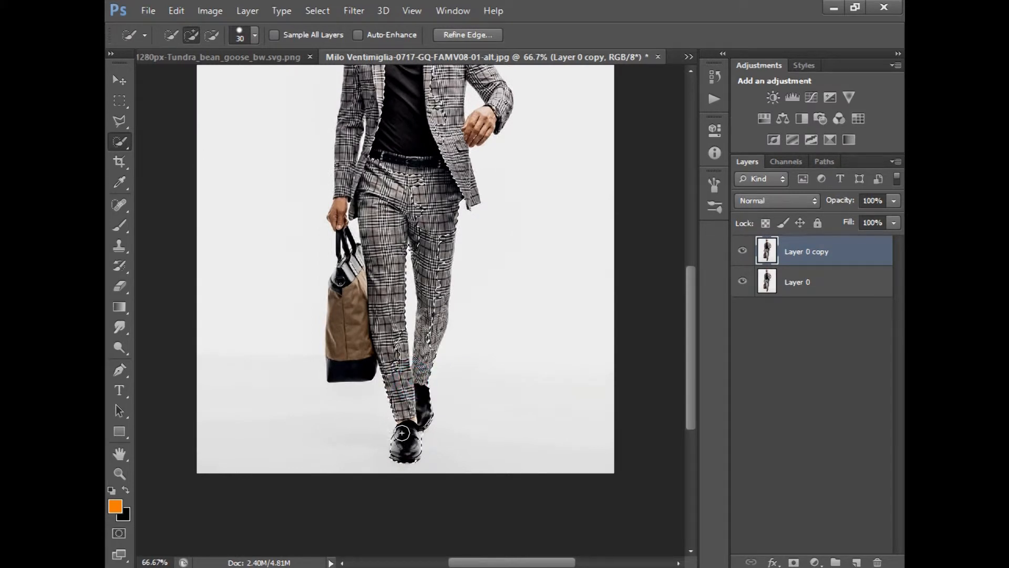
pyautogui.moveTo(393, 358)
pyautogui.mouseDown()
pyautogui.moveTo(413, 414)
pyautogui.moveTo(391, 367)
pyautogui.moveTo(383, 307)
pyautogui.moveTo(408, 234)
pyautogui.mouseUp()
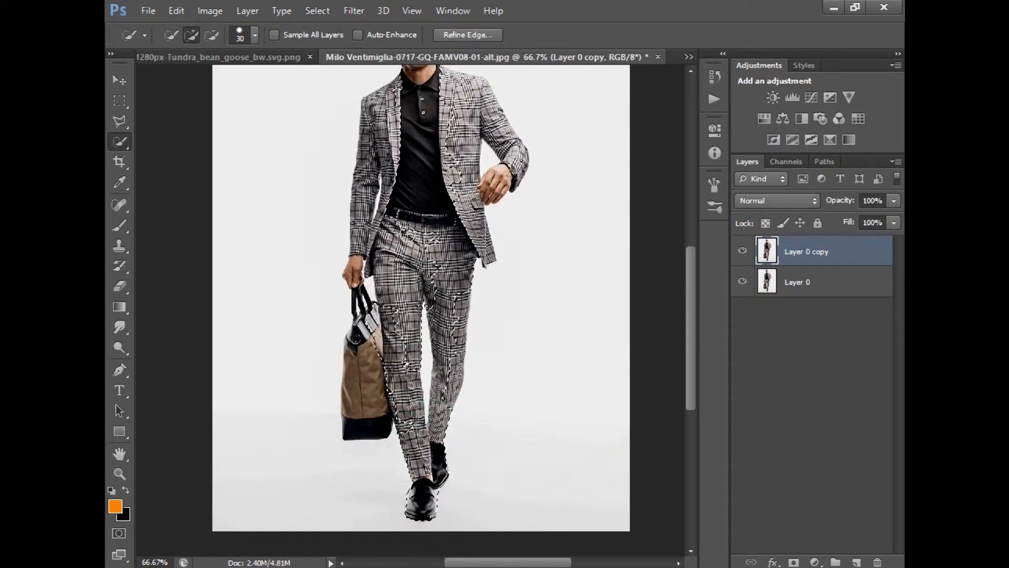
# - Extend the selection over the man's head, the plaid jacket and the bent arm with its hand
pyautogui.moveTo(410, 182)
pyautogui.mouseDown()
pyautogui.moveTo(422, 280)
pyautogui.moveTo(379, 236)
pyautogui.moveTo(388, 197)
pyautogui.mouseUp()
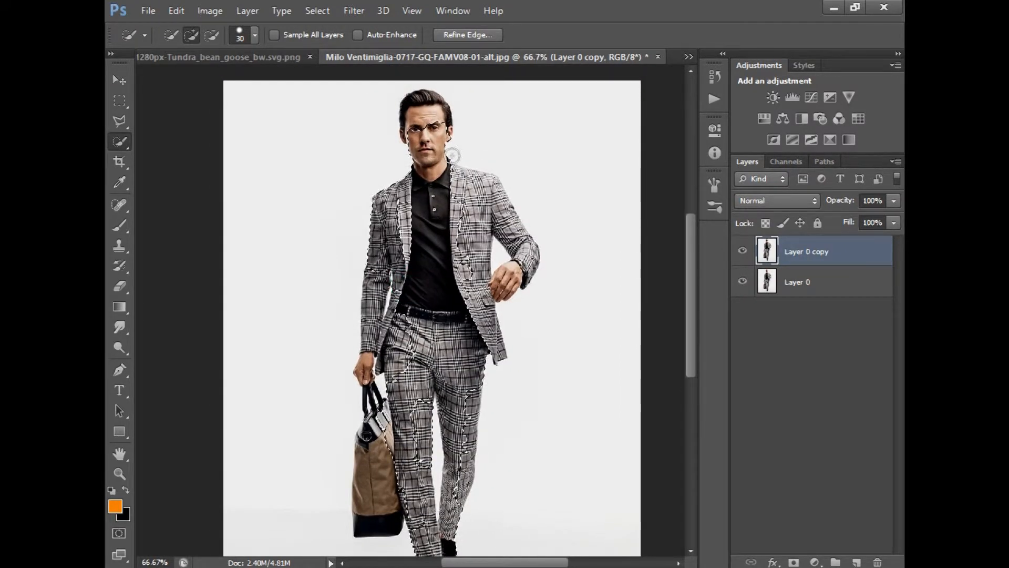
pyautogui.moveTo(452, 156)
pyautogui.mouseDown()
pyautogui.moveTo(428, 131)
pyautogui.moveTo(423, 95)
pyautogui.moveTo(444, 119)
pyautogui.mouseUp()
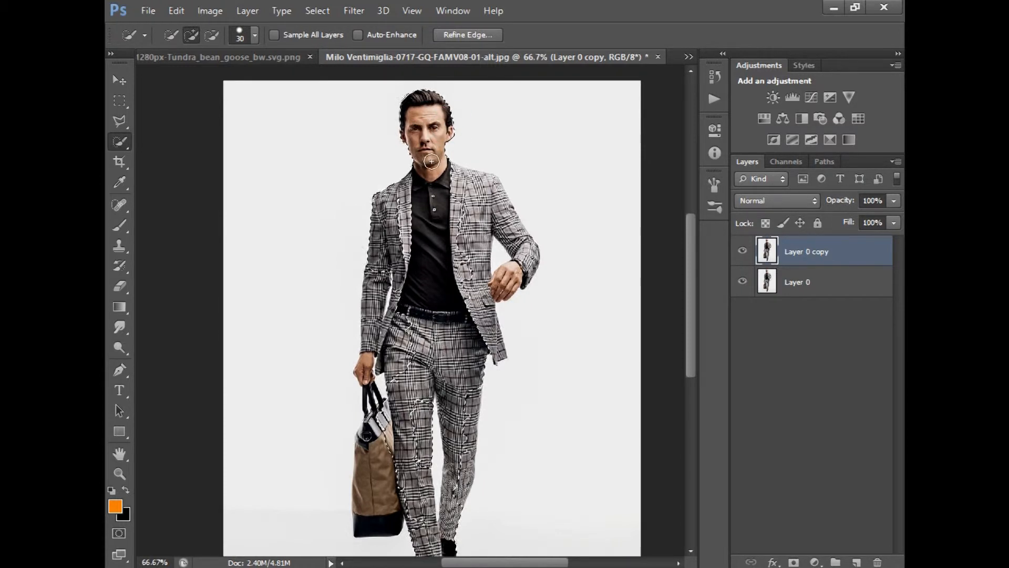
pyautogui.moveTo(436, 163); pyautogui.dragTo(486, 206)
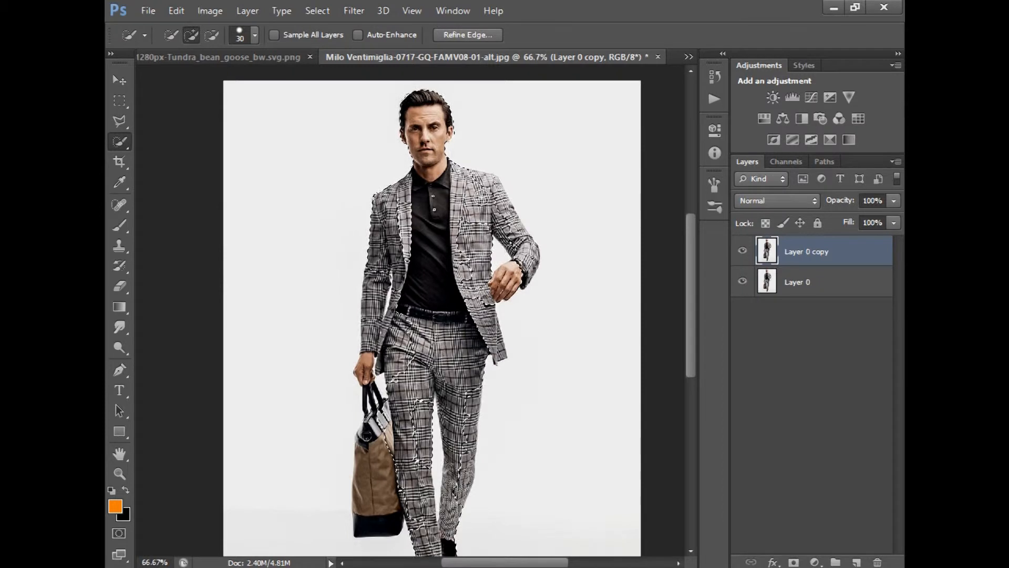
pyautogui.moveTo(474, 207)
pyautogui.mouseDown()
pyautogui.moveTo(474, 287)
pyautogui.moveTo(486, 344)
pyautogui.mouseUp()
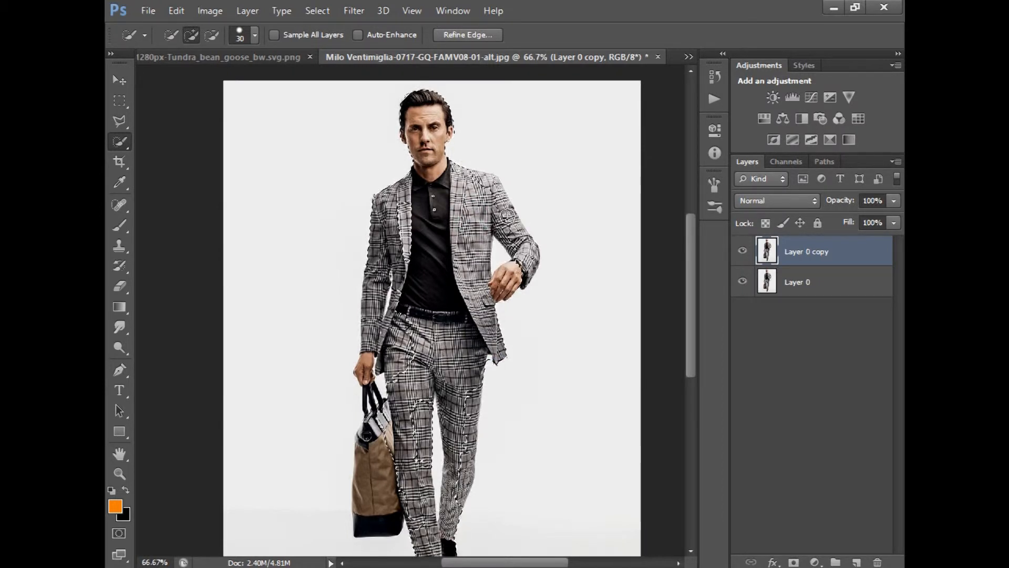
pyautogui.moveTo(501, 206)
pyautogui.mouseDown()
pyautogui.moveTo(478, 178)
pyautogui.moveTo(524, 251)
pyautogui.mouseUp()
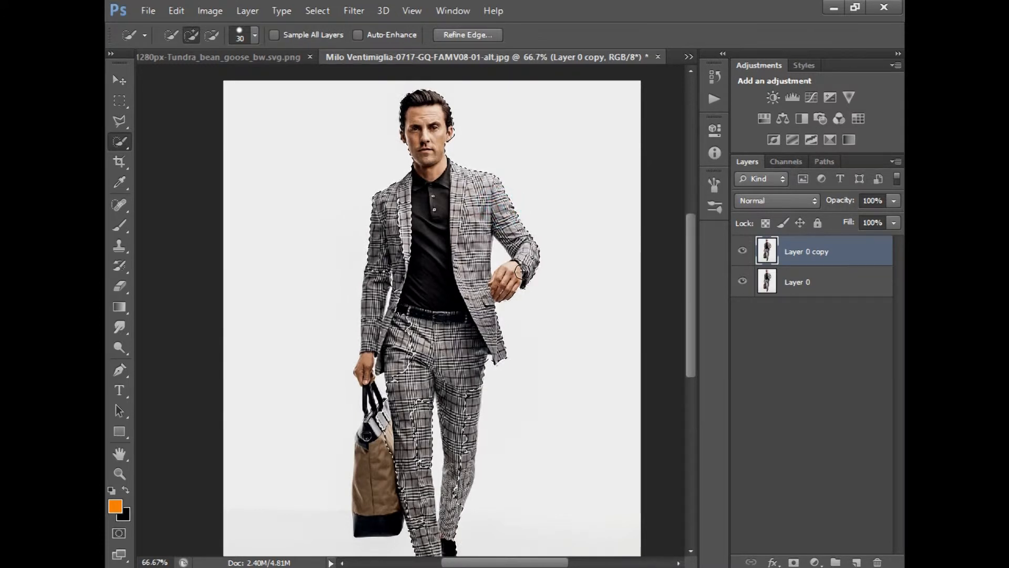
pyautogui.moveTo(454, 302); pyautogui.dragTo(476, 254)
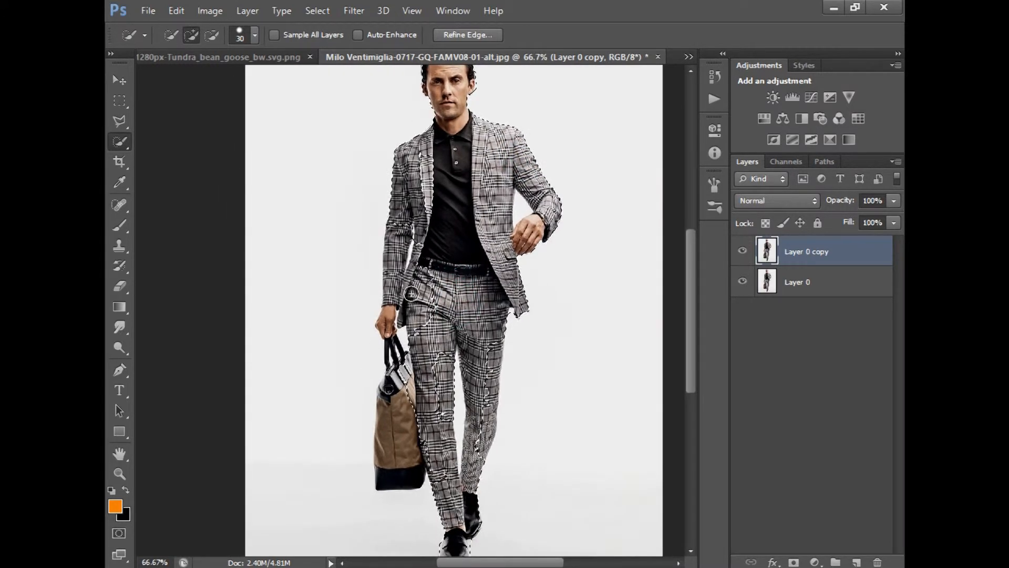
# - Add the lowered hand, the carried bag and the remaining unselected patches of the trouser legs to the selection
pyautogui.moveTo(408, 296); pyautogui.dragTo(401, 306)
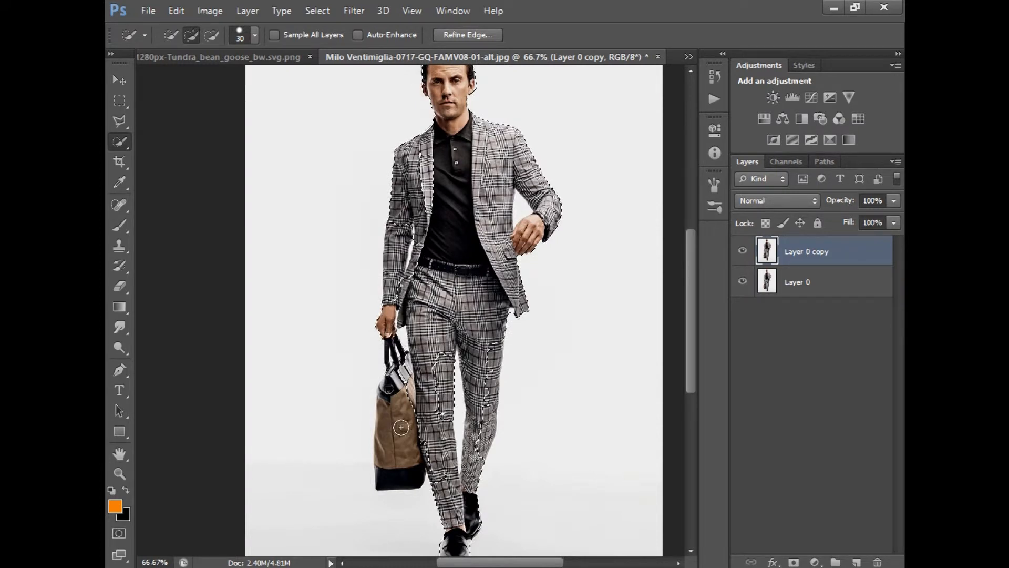
pyautogui.moveTo(401, 428); pyautogui.dragTo(396, 469)
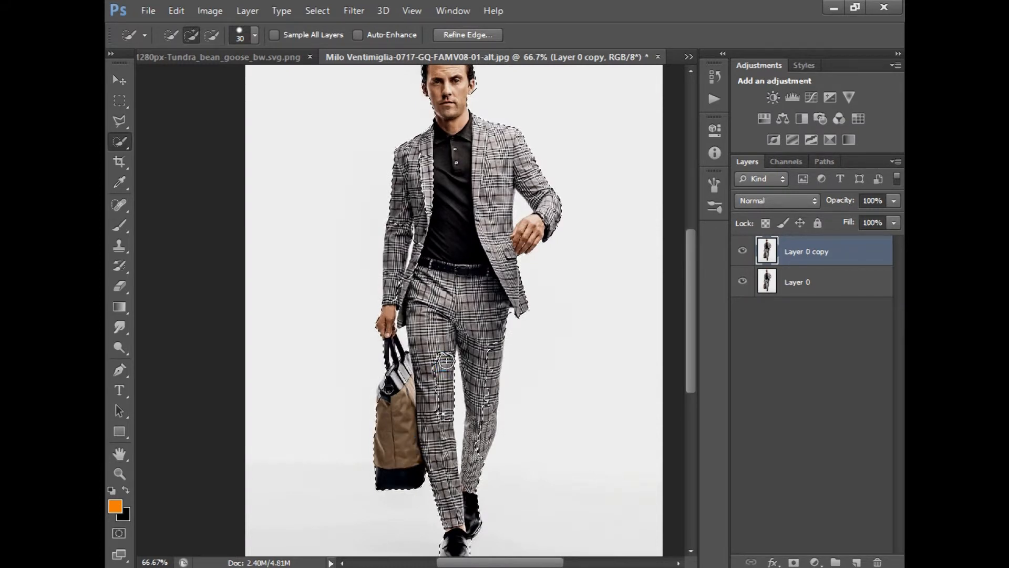
pyautogui.moveTo(456, 356); pyautogui.dragTo(443, 424)
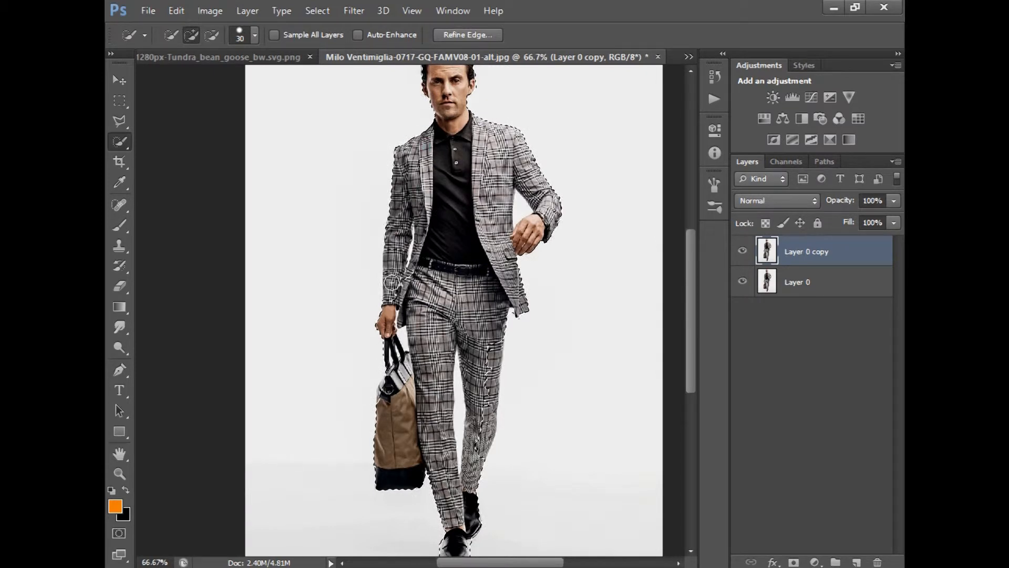
pyautogui.moveTo(469, 176)
pyautogui.mouseDown()
pyautogui.moveTo(451, 263)
pyautogui.moveTo(457, 189)
pyautogui.mouseUp()
pyautogui.moveTo(476, 322)
pyautogui.mouseDown()
pyautogui.moveTo(484, 349)
pyautogui.moveTo(474, 401)
pyautogui.mouseUp()
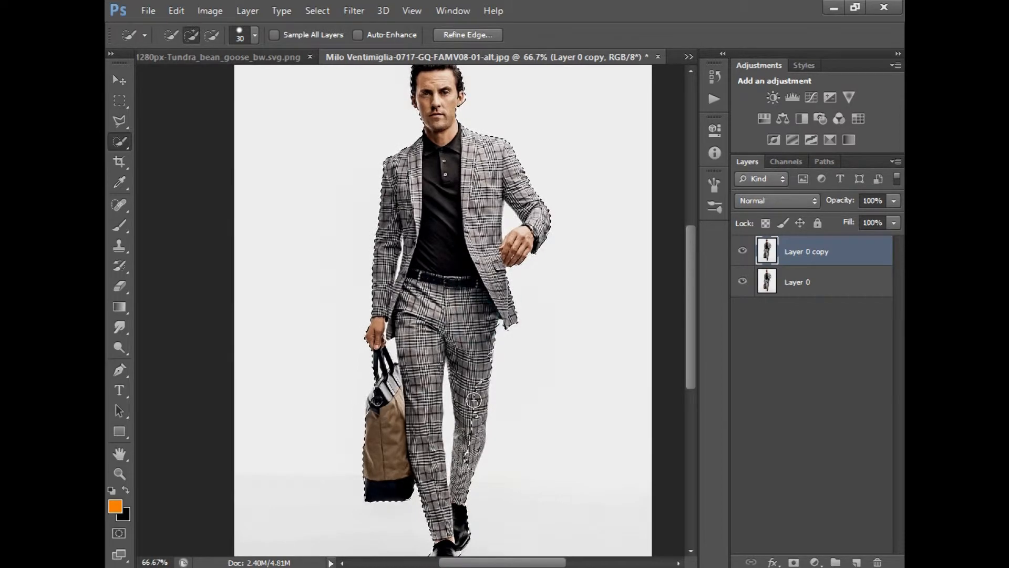
pyautogui.moveTo(478, 436); pyautogui.dragTo(464, 446)
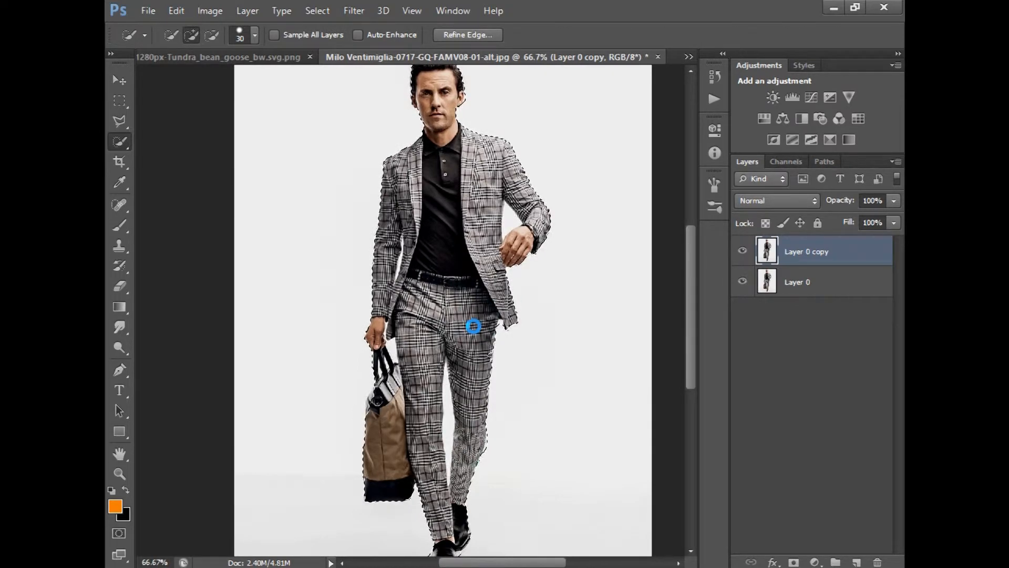
pyautogui.moveTo(460, 354); pyautogui.dragTo(481, 328)
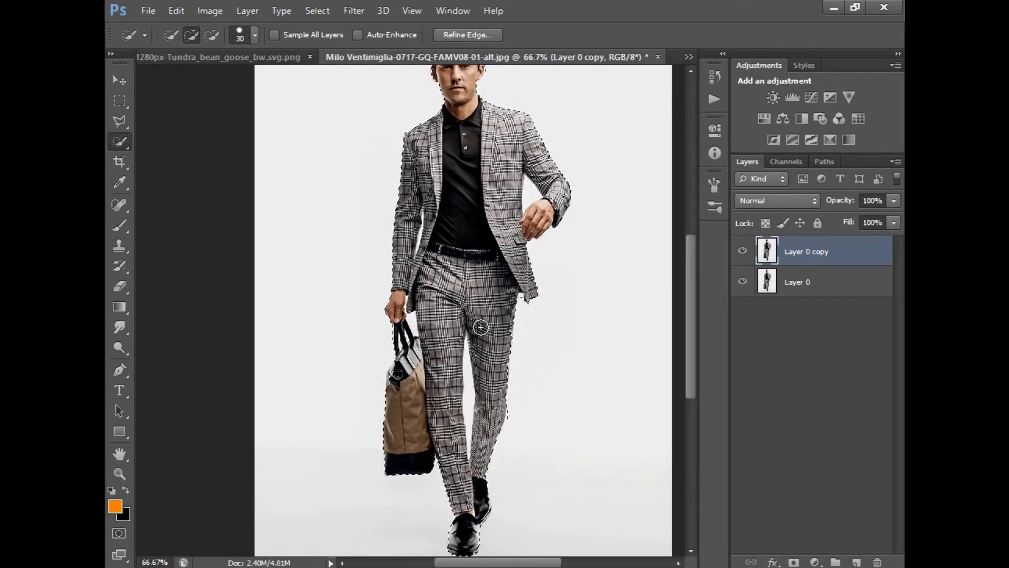
# - Invert the selection, delete the background from Layer 0 copy, hide Layer 0 and deselect
pyautogui.hotkey('ctrl', 'shift', 'i')
pyautogui.press('Delete')
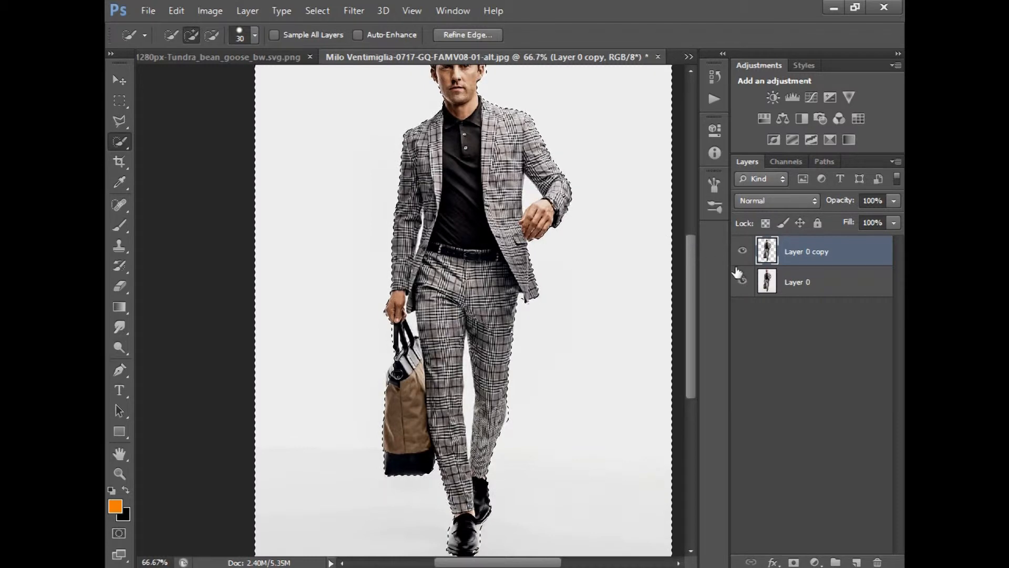
pyautogui.click(742, 282)
pyautogui.rightClick(579, 207)
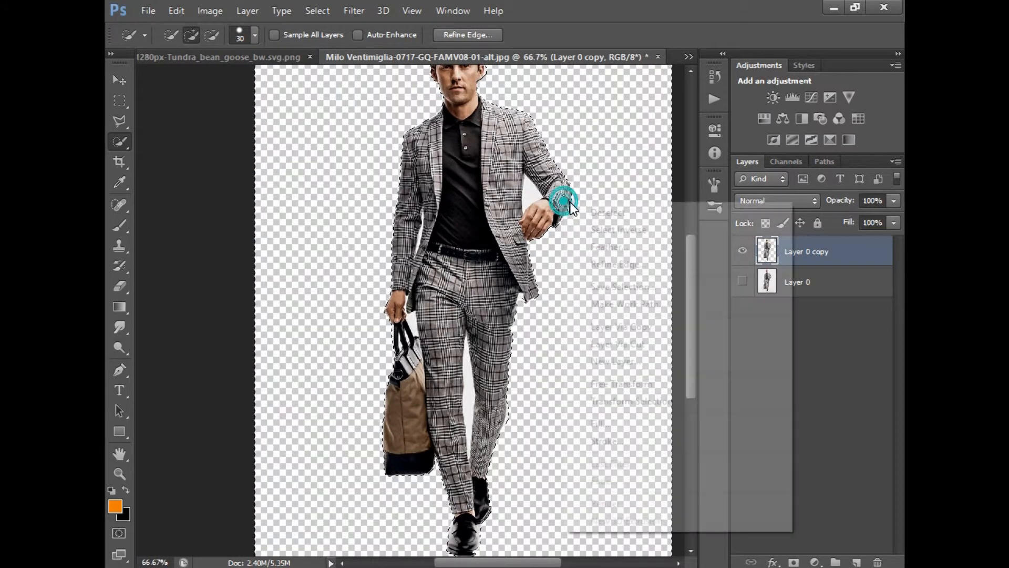
pyautogui.click(579, 210)
# - Start erasing the white background between the bent arm and the jacket with a 45 px soft Eraser at 0% hardness
pyautogui.hotkey('ctrl', '+')
pyautogui.hotkey('ctrl', '+')
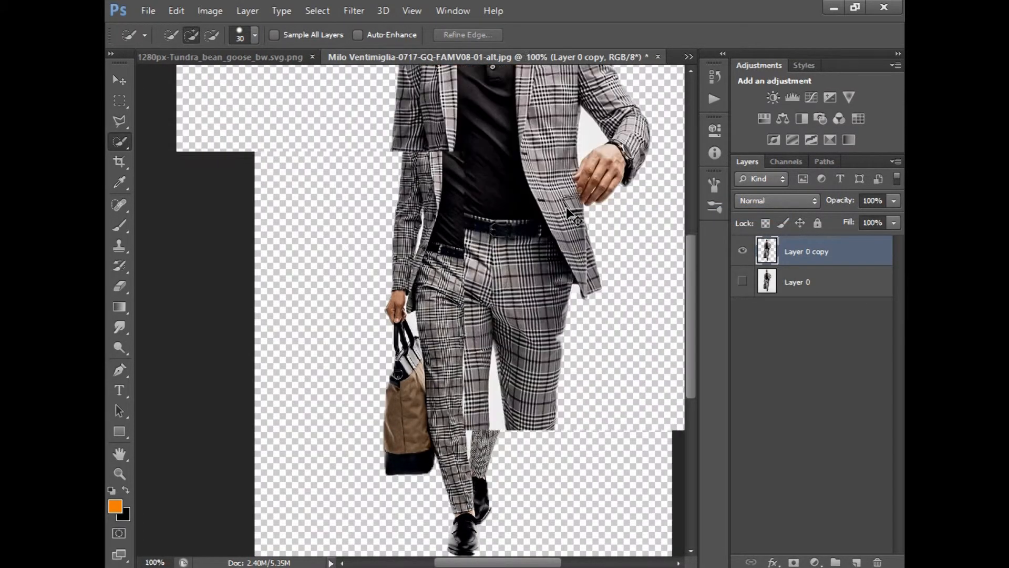
pyautogui.scroll(6, 567, 207)
pyautogui.hscroll(2, 536, 173)
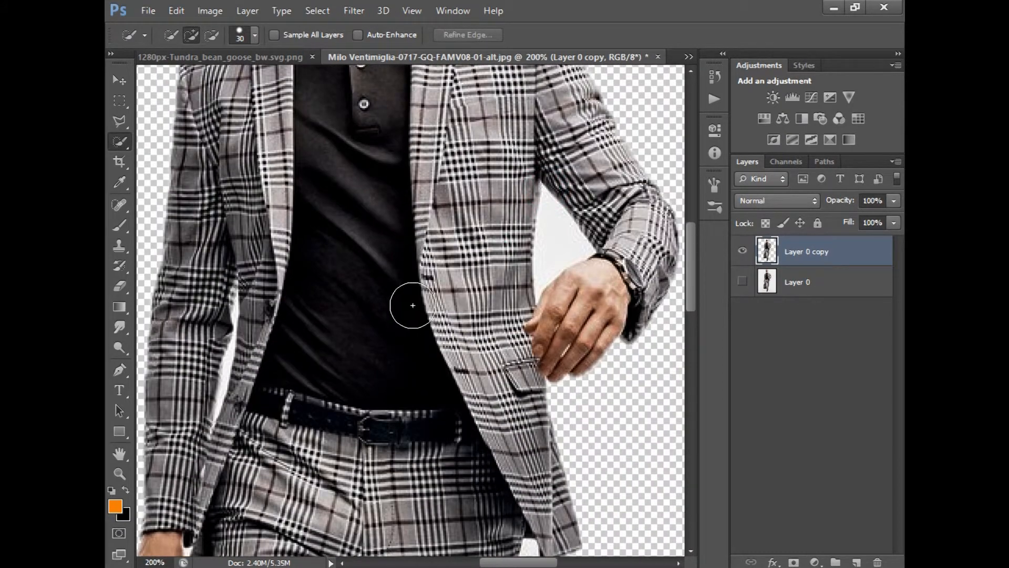
pyautogui.press('e')
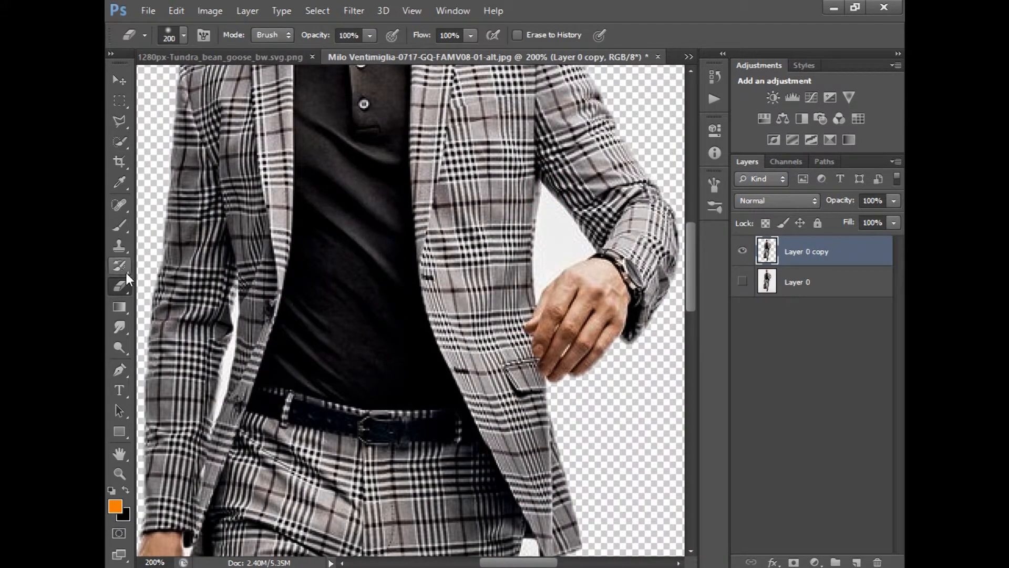
pyautogui.rightClick(588, 243)
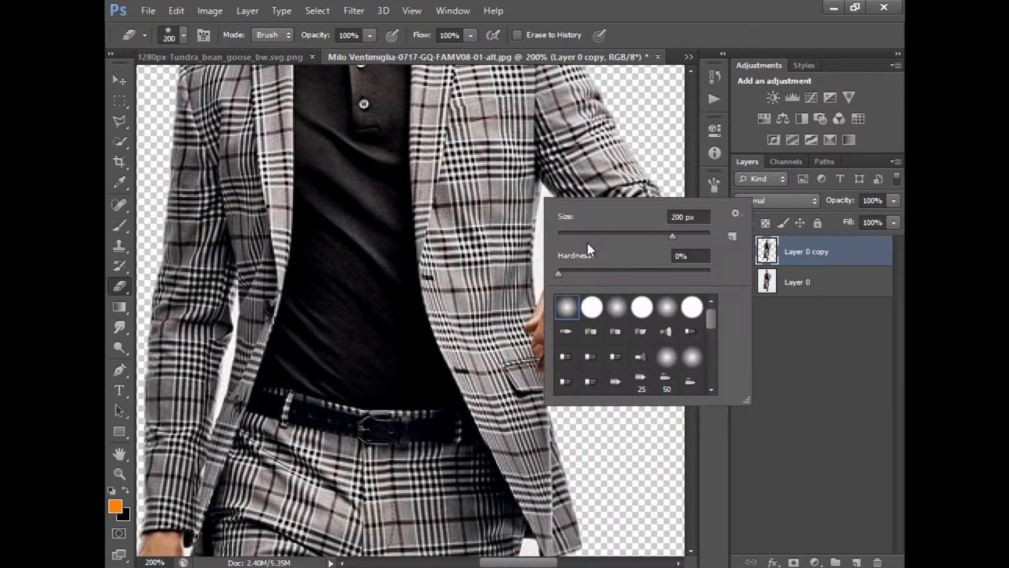
pyautogui.click(594, 236)
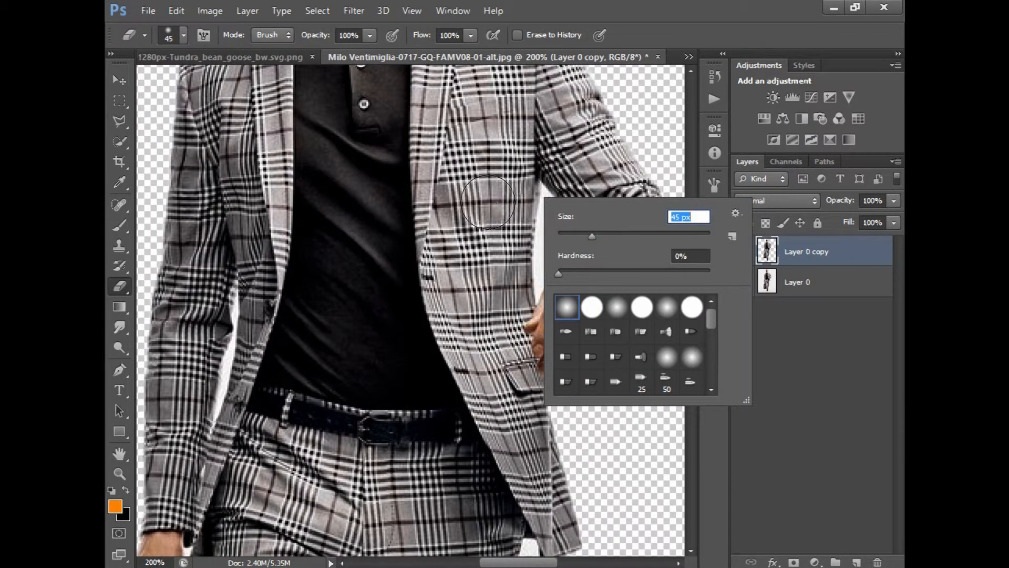
pyautogui.moveTo(542, 240)
pyautogui.mouseDown()
pyautogui.moveTo(531, 237)
pyautogui.moveTo(552, 244)
pyautogui.moveTo(475, 282)
pyautogui.mouseUp()
pyautogui.click(646, 116)
# - Erase the remaining white patch between the bent arm and the jacket with a smaller Eraser of 10 to 15 px
pyautogui.hotkey('ctrl', '+')
pyautogui.press('[')
pyautogui.press('[')
pyautogui.press('[')
pyautogui.press('[')
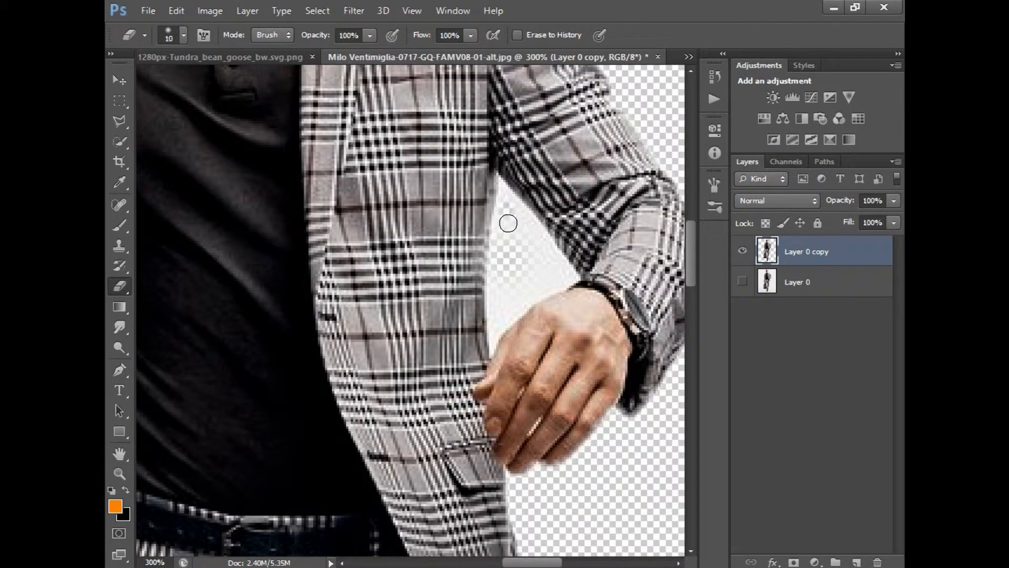
pyautogui.moveTo(509, 220)
pyautogui.mouseDown()
pyautogui.moveTo(498, 186)
pyautogui.moveTo(492, 337)
pyautogui.mouseUp()
pyautogui.moveTo(508, 289)
pyautogui.mouseDown()
pyautogui.moveTo(526, 250)
pyautogui.moveTo(513, 218)
pyautogui.moveTo(553, 274)
pyautogui.moveTo(496, 327)
pyautogui.mouseUp()
pyautogui.scroll(-5, 496, 327)
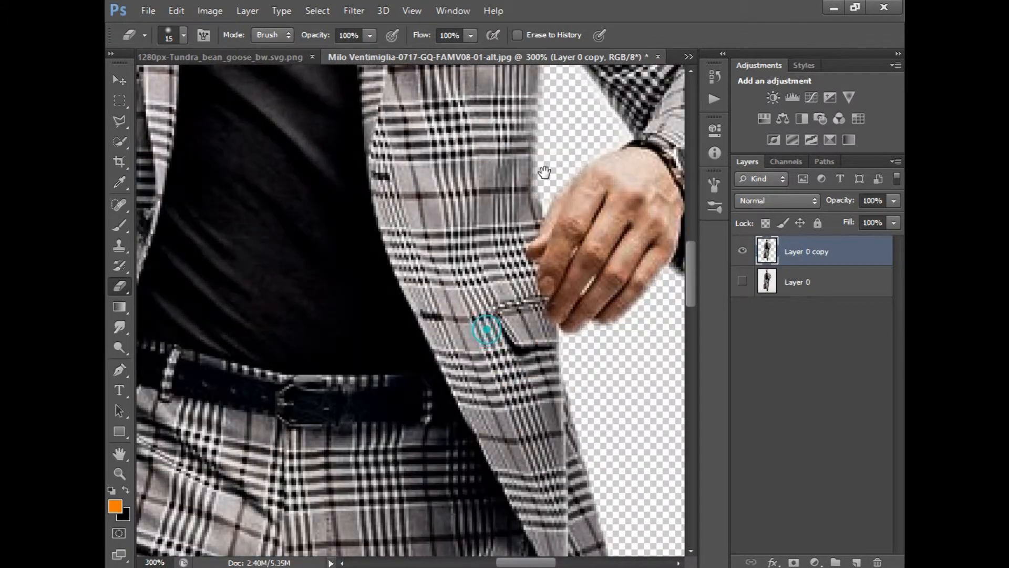
# - Select the white sliver between the lowered sleeve and the jacket with the Magic Wand and delete it
pyautogui.hotkey('ctrl', '0')
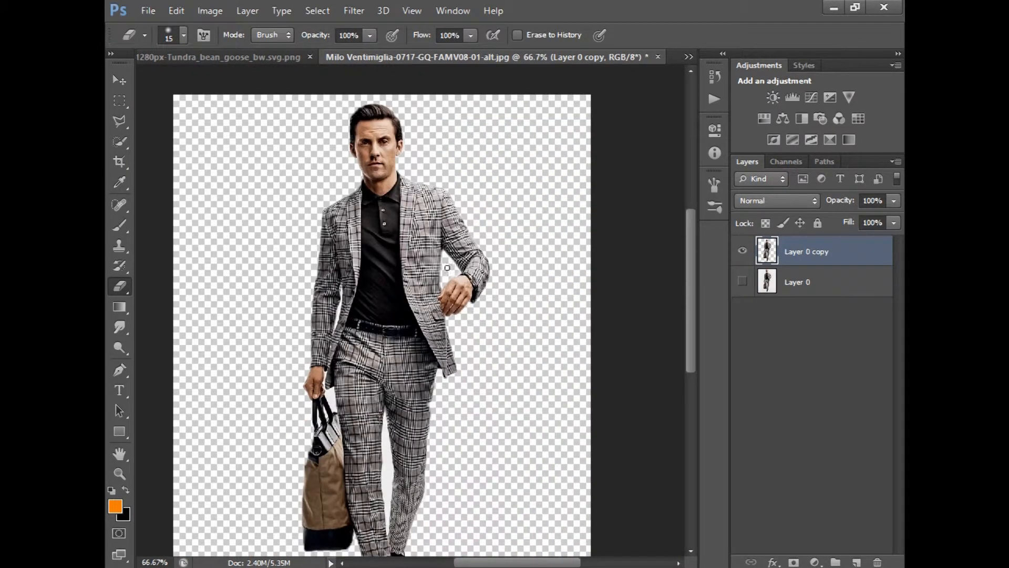
pyautogui.scroll(3, 352, 318)
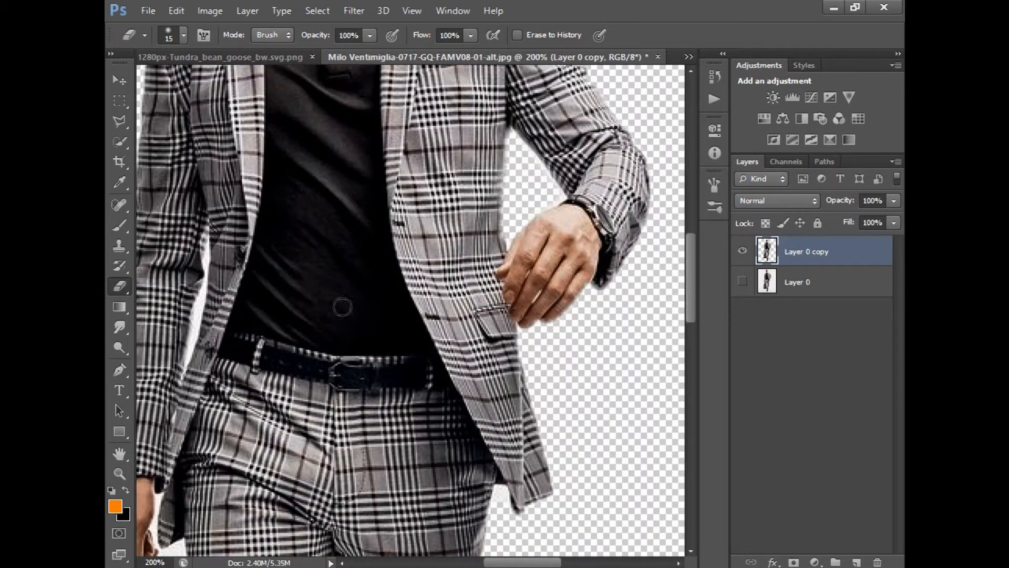
pyautogui.click(120, 141)
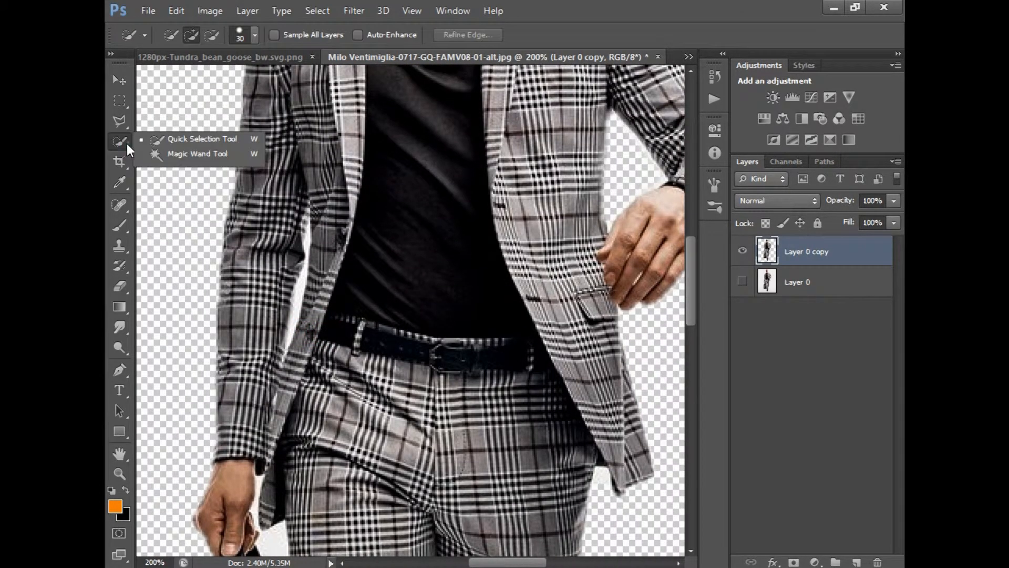
pyautogui.click(178, 153)
pyautogui.click(303, 285)
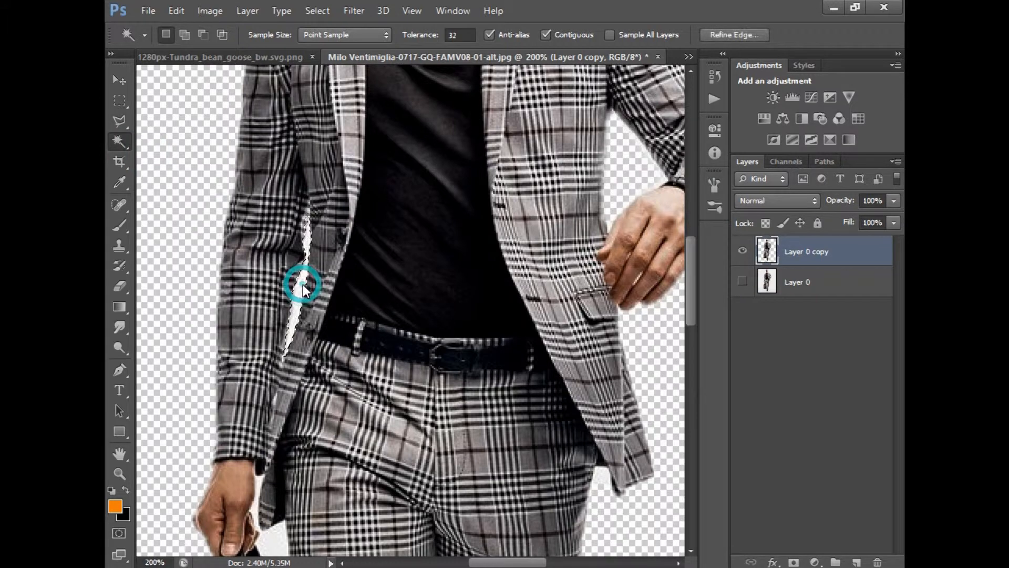
# - Select and delete the white gaps between the hand and trousers and inside the bag's handles
pyautogui.scroll(-4, 308, 345)
pyautogui.click(305, 354)
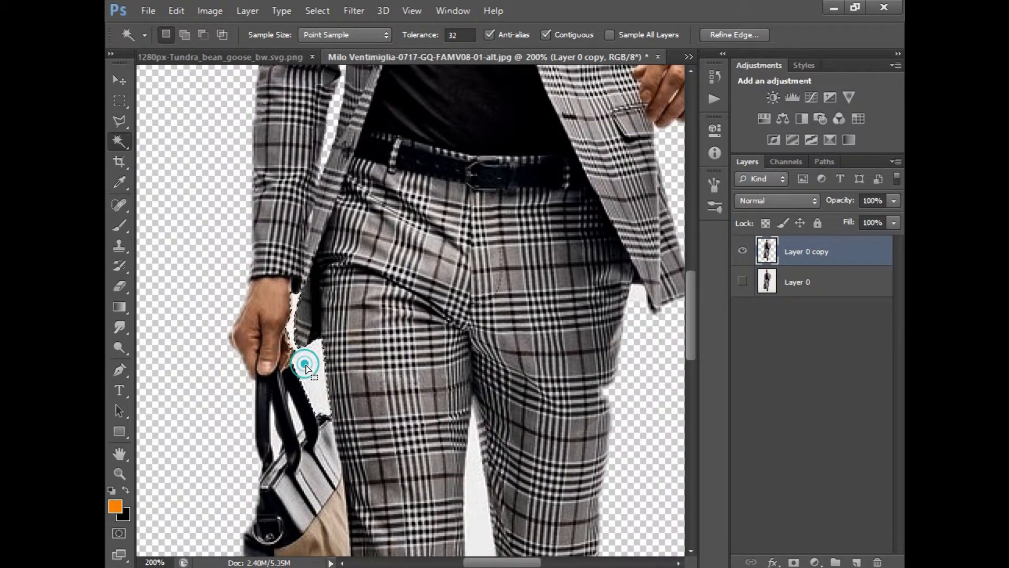
pyautogui.click(289, 413)
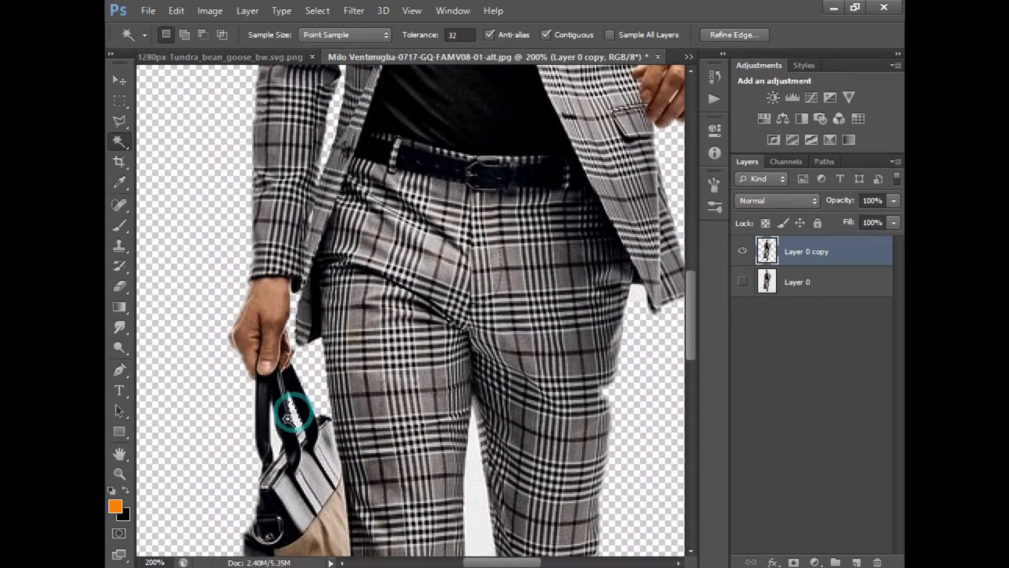
pyautogui.click(279, 432)
# - Select the white area between the trouser legs with the Magic Wand, delete it and deselect
pyautogui.moveTo(384, 495); pyautogui.dragTo(405, 305)
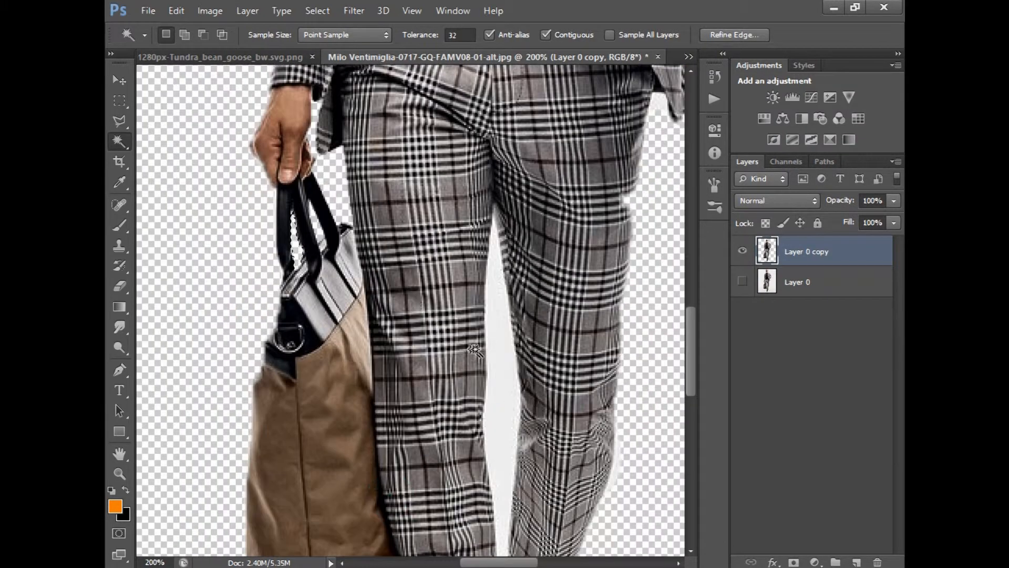
pyautogui.click(510, 339)
pyautogui.scroll(-4, 494, 399)
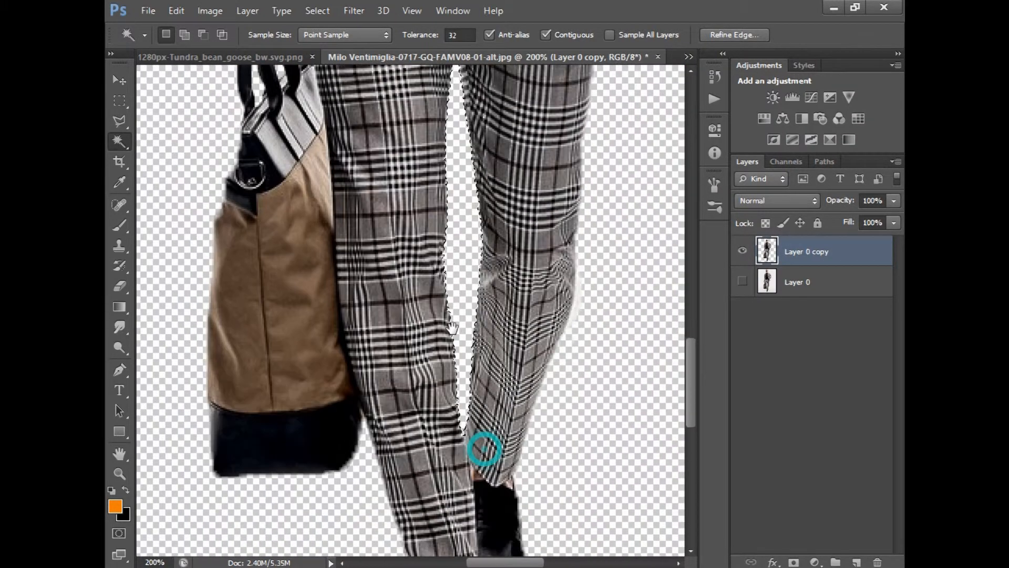
pyautogui.moveTo(480, 444); pyautogui.dragTo(484, 278)
pyautogui.moveTo(425, 157); pyautogui.dragTo(507, 281)
pyautogui.moveTo(490, 81); pyautogui.dragTo(433, 304)
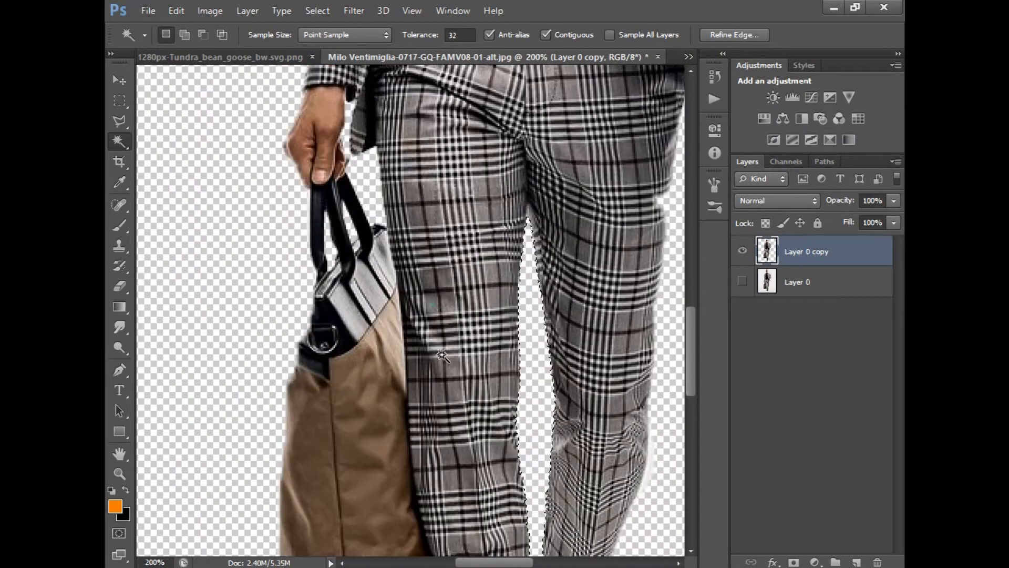
pyautogui.rightClick(526, 326)
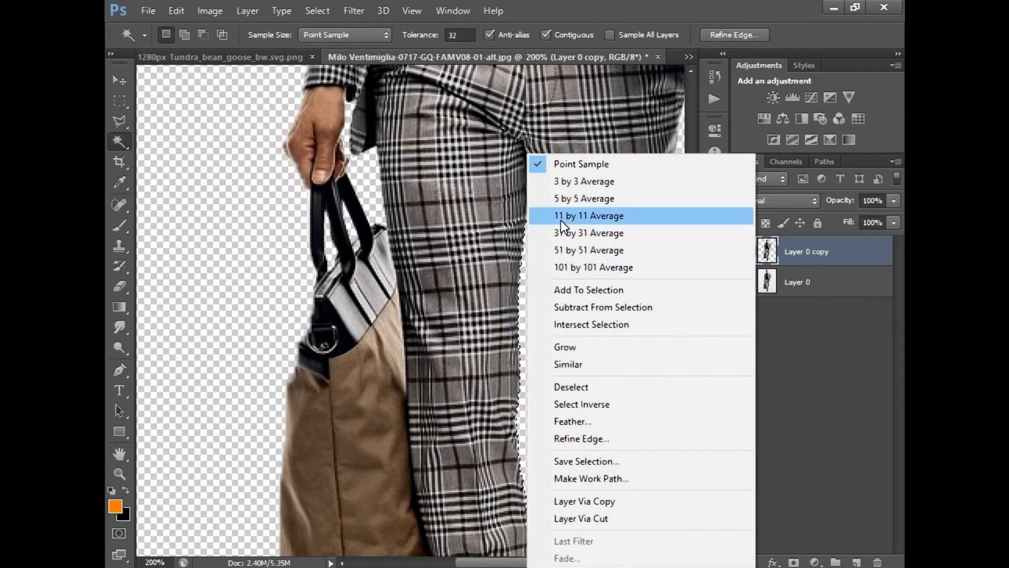
pyautogui.click(568, 387)
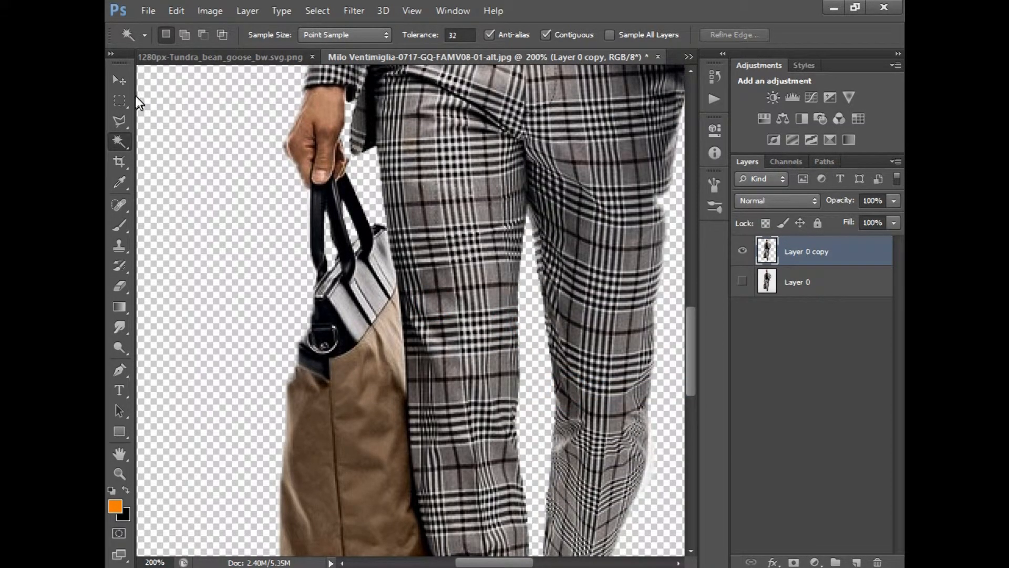
# - Move the cut-out man into the Untitled-1 city composite and place his layer above all others
pyautogui.click(123, 82)
pyautogui.hotkey('ctrl', '-')
pyautogui.hotkey('ctrl', '-')
pyautogui.hotkey('ctrl', '-')
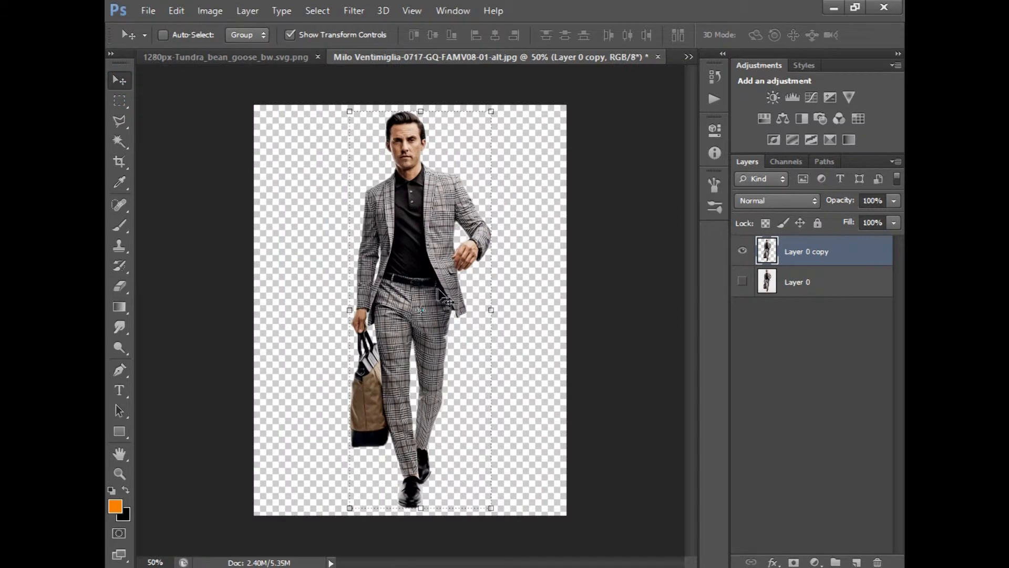
pyautogui.moveTo(446, 289); pyautogui.dragTo(400, 318)
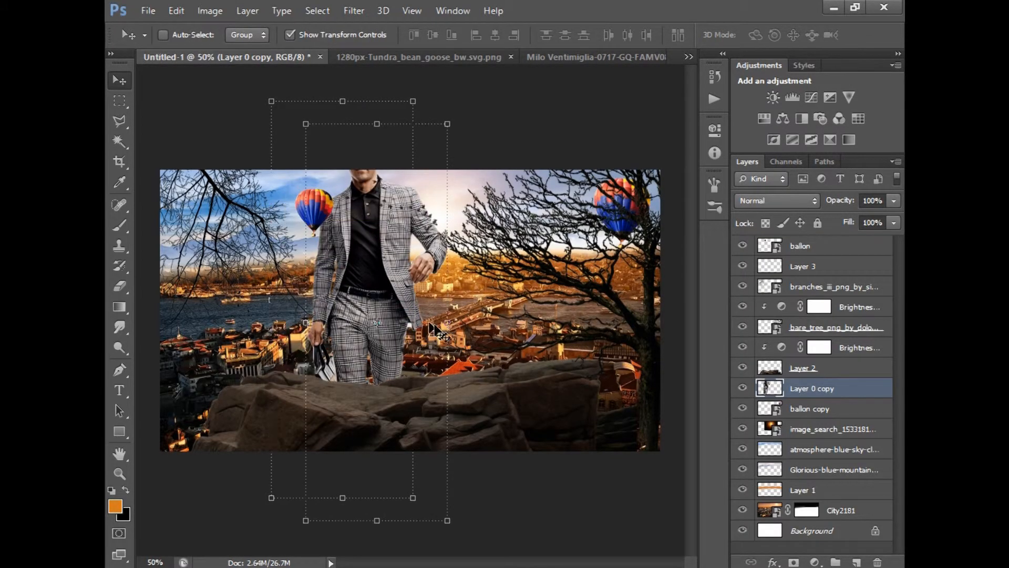
pyautogui.moveTo(814, 392); pyautogui.dragTo(809, 247)
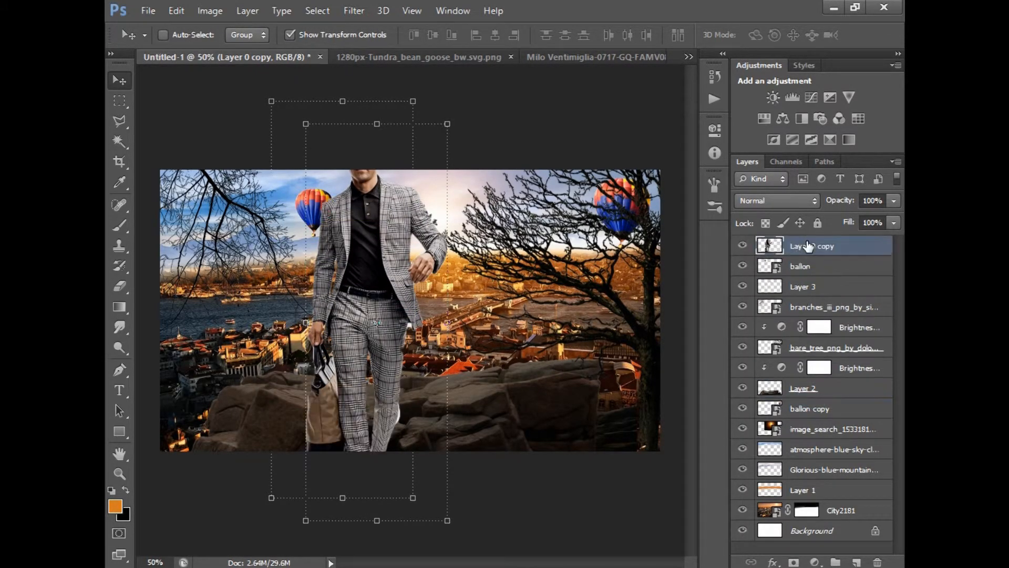
# - Erase the white remnants beside the jacket hem and the rear leg's knee with a 15 px Eraser
pyautogui.hotkey('ctrl', '+')
pyautogui.hotkey('ctrl', '+')
pyautogui.hotkey('ctrl', '+')
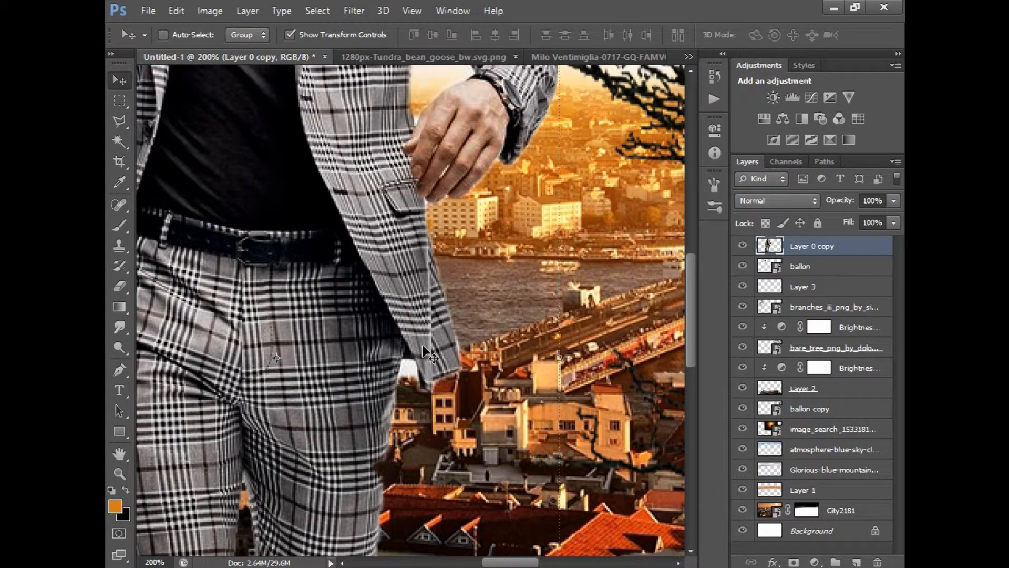
pyautogui.press('e')
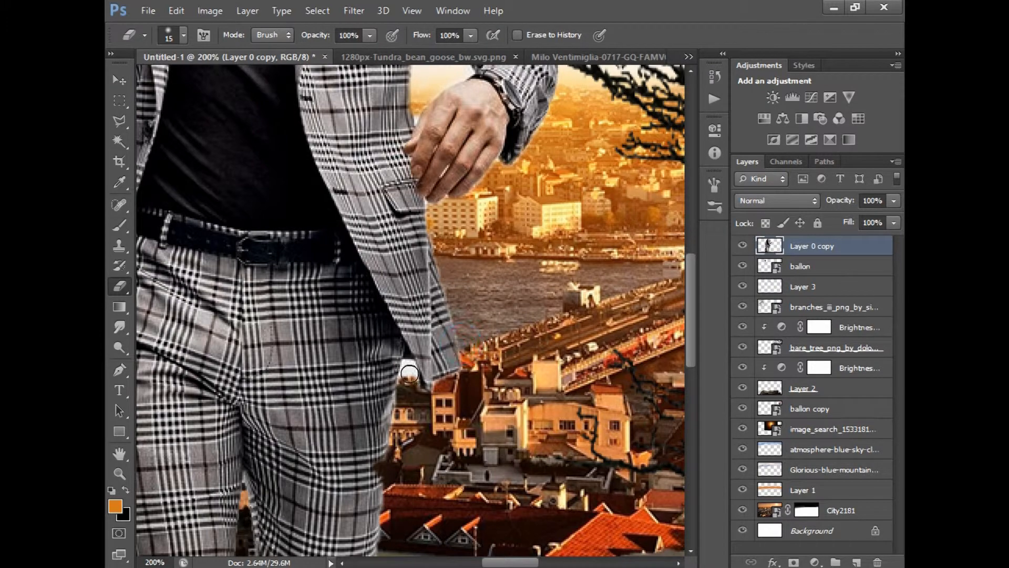
pyautogui.moveTo(409, 373); pyautogui.dragTo(406, 366)
pyautogui.moveTo(394, 320); pyautogui.dragTo(396, 299)
pyautogui.moveTo(410, 459); pyautogui.dragTo(409, 262)
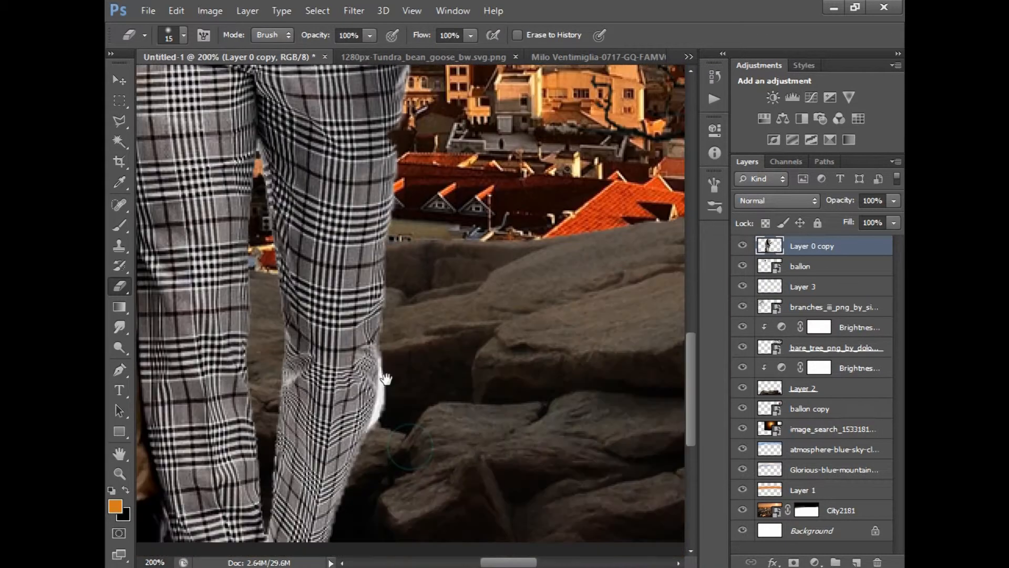
pyautogui.moveTo(385, 363)
pyautogui.mouseDown()
pyautogui.moveTo(387, 399)
pyautogui.moveTo(373, 427)
pyautogui.mouseUp()
pyautogui.moveTo(354, 482); pyautogui.dragTo(431, 289)
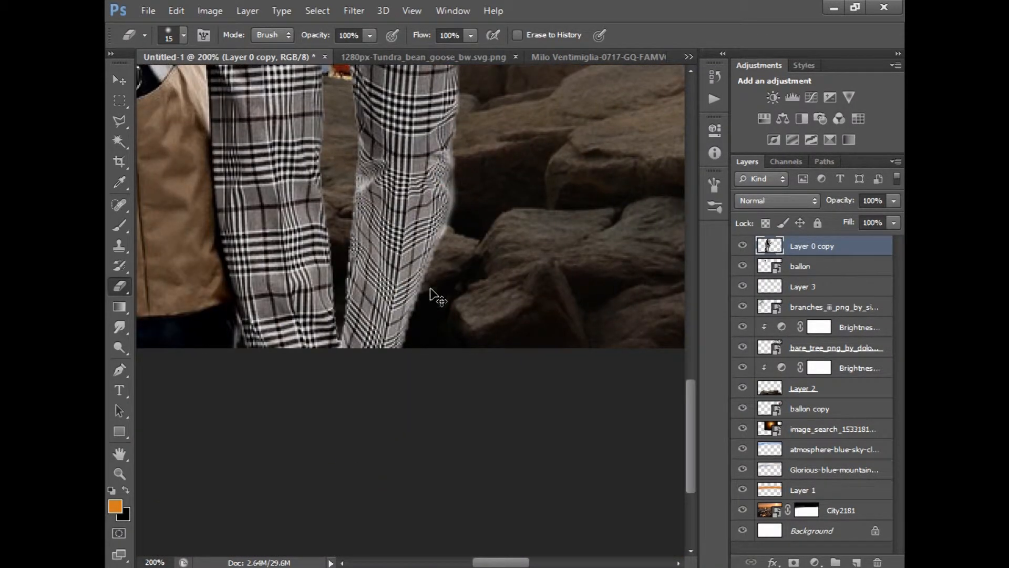
# - Scale the man to about 49.5% of his size and position him standing on the rocks
pyautogui.hotkey('ctrl', '-')
pyautogui.hotkey('ctrl', '-')
pyautogui.hotkey('ctrl', '-')
pyautogui.press('v')
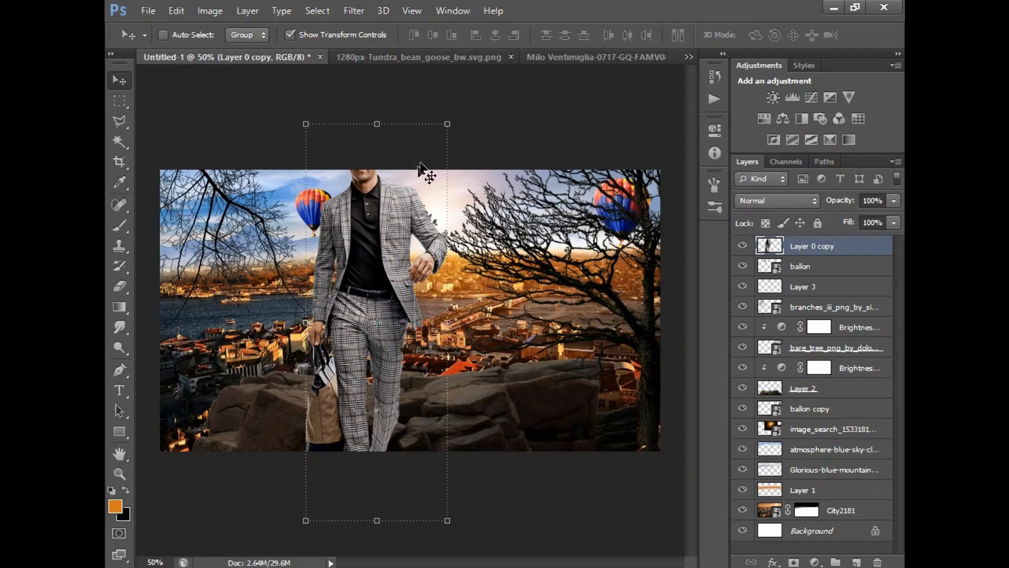
pyautogui.moveTo(450, 119); pyautogui.dragTo(423, 204)
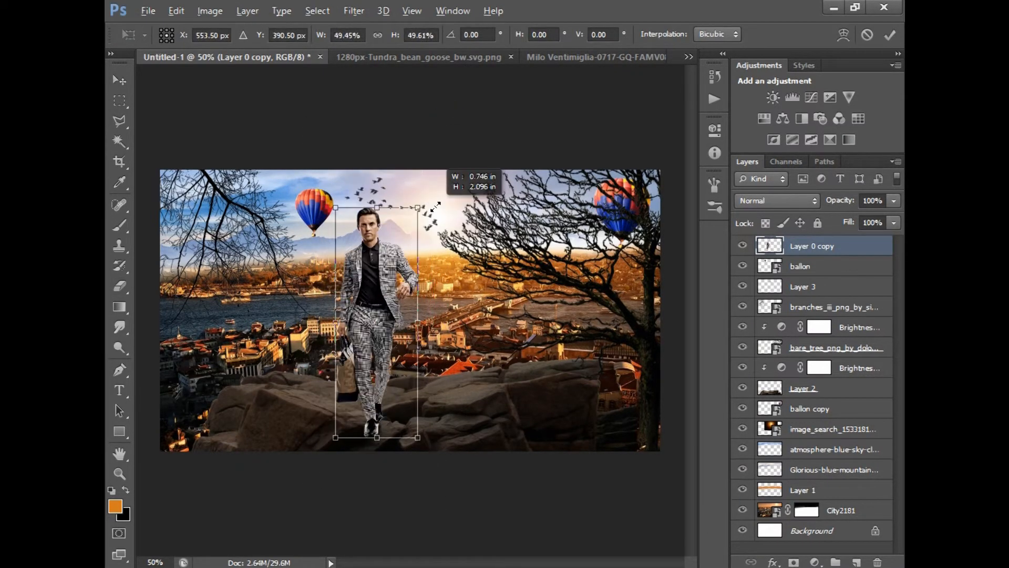
pyautogui.moveTo(378, 290)
pyautogui.mouseDown()
pyautogui.moveTo(387, 261)
pyautogui.moveTo(382, 270)
pyautogui.mouseUp()
pyautogui.press('Return')
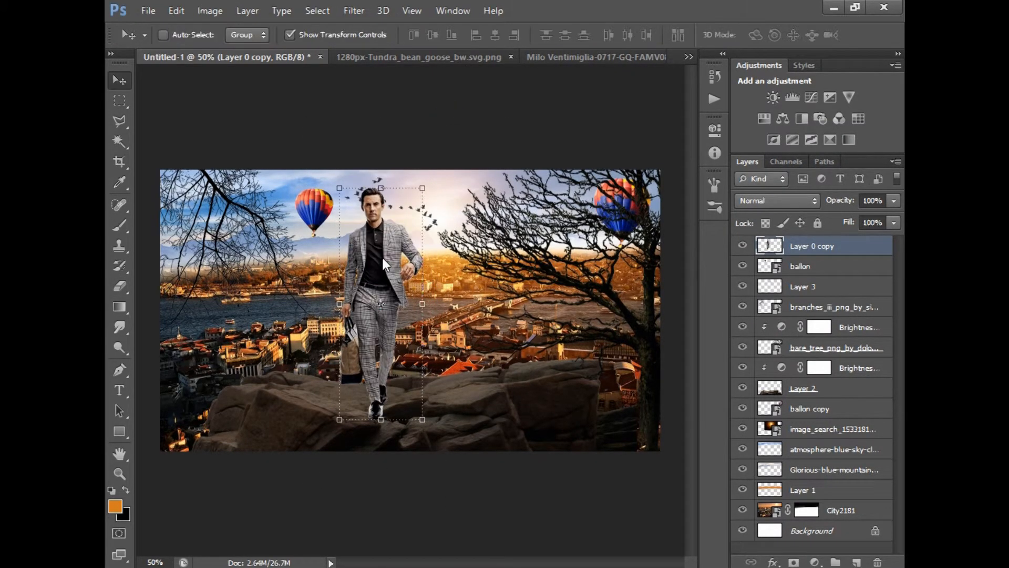
# - Erase the white patch beside the front shoe with the 15 px Eraser
pyautogui.hotkey('ctrl', '+')
pyautogui.hotkey('ctrl', '+')
pyautogui.moveTo(326, 383); pyautogui.dragTo(322, 269)
pyautogui.hotkey('ctrl', '+')
pyautogui.hotkey('ctrl', '+')
pyautogui.hotkey('ctrl', '+')
pyautogui.moveTo(220, 500); pyautogui.dragTo(399, 236)
pyautogui.moveTo(370, 305); pyautogui.dragTo(391, 286)
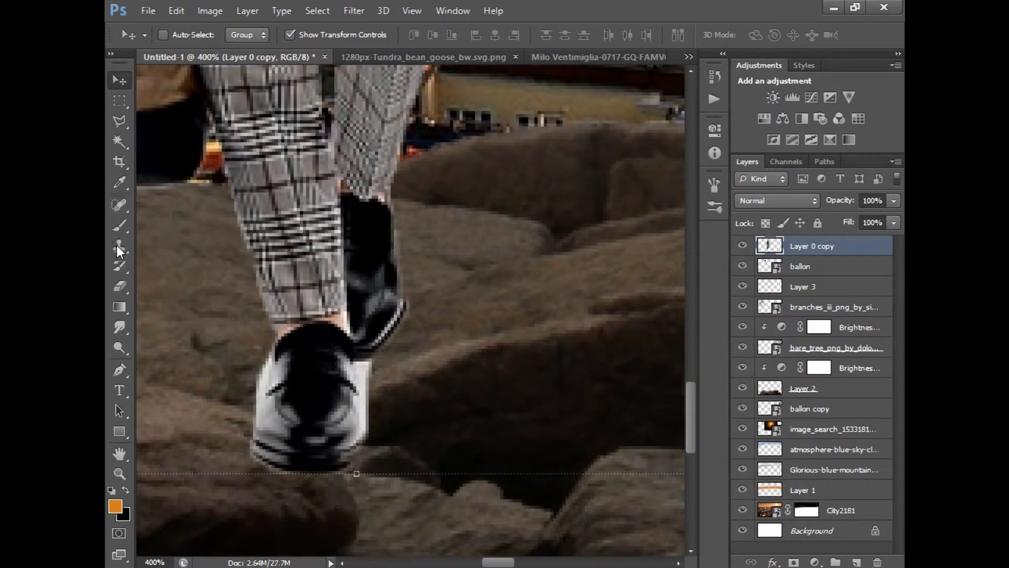
pyautogui.click(119, 290)
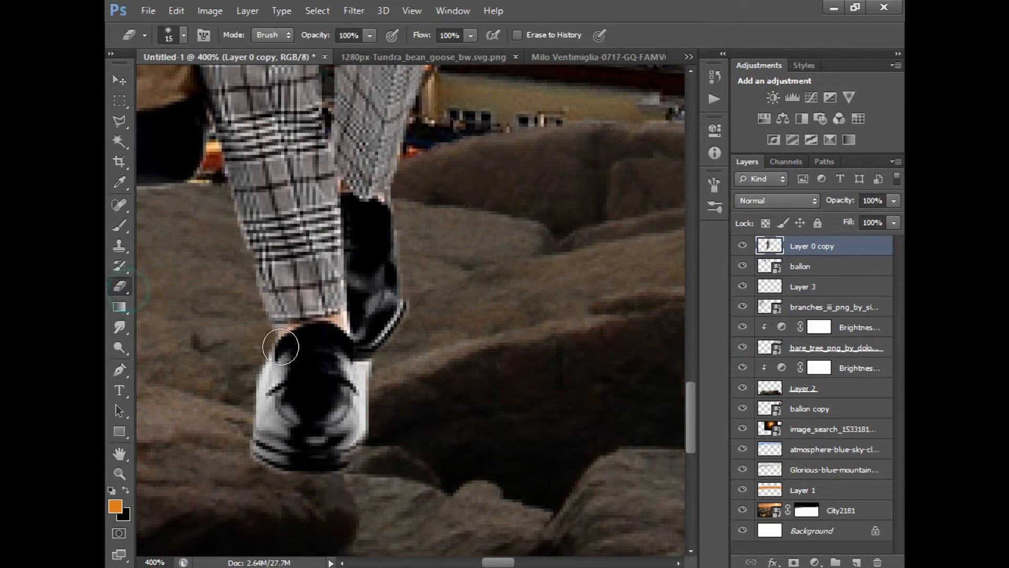
pyautogui.moveTo(367, 374)
pyautogui.mouseDown()
pyautogui.moveTo(371, 417)
pyautogui.moveTo(361, 443)
pyautogui.mouseUp()
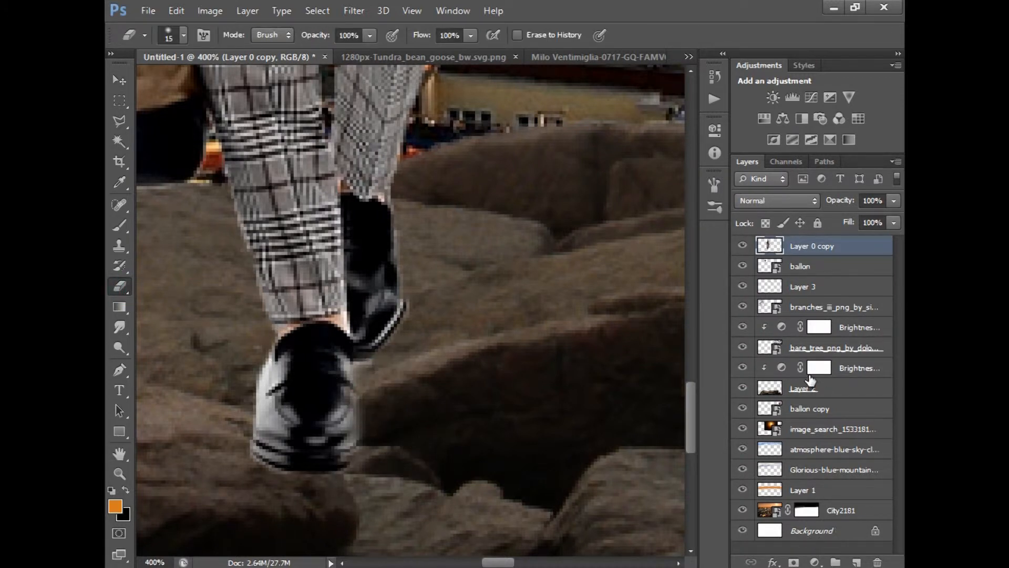
# - Add a new empty layer and place it directly beneath the man's layer
pyautogui.click(855, 562)
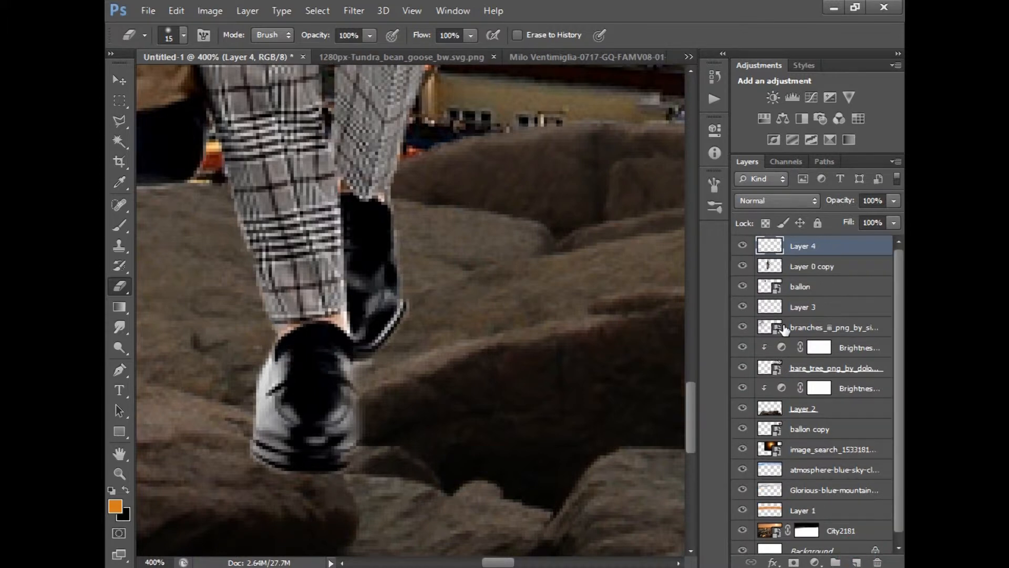
pyautogui.doubleClick(772, 244)
pyautogui.click(865, 157)
pyautogui.moveTo(788, 246); pyautogui.dragTo(798, 274)
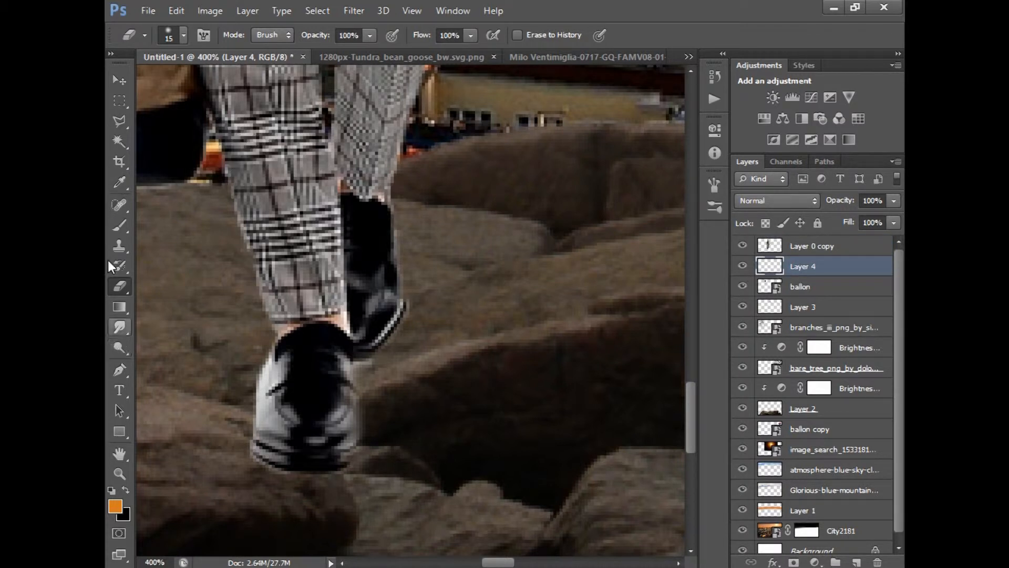
# - Paint a soft black shadow around both shoes on the new layer with a 60 px Brush
pyautogui.click(119, 226)
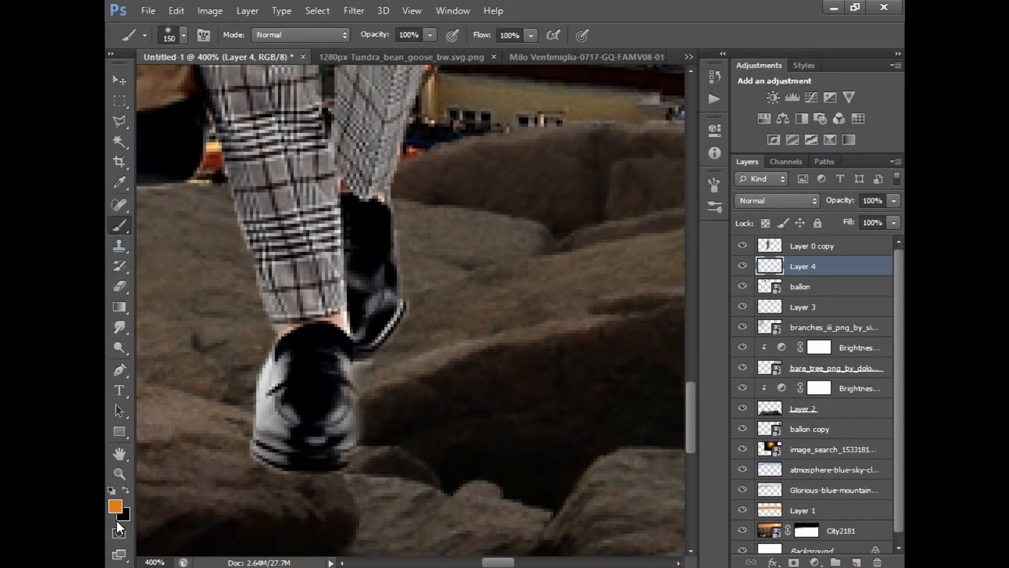
pyautogui.click(111, 490)
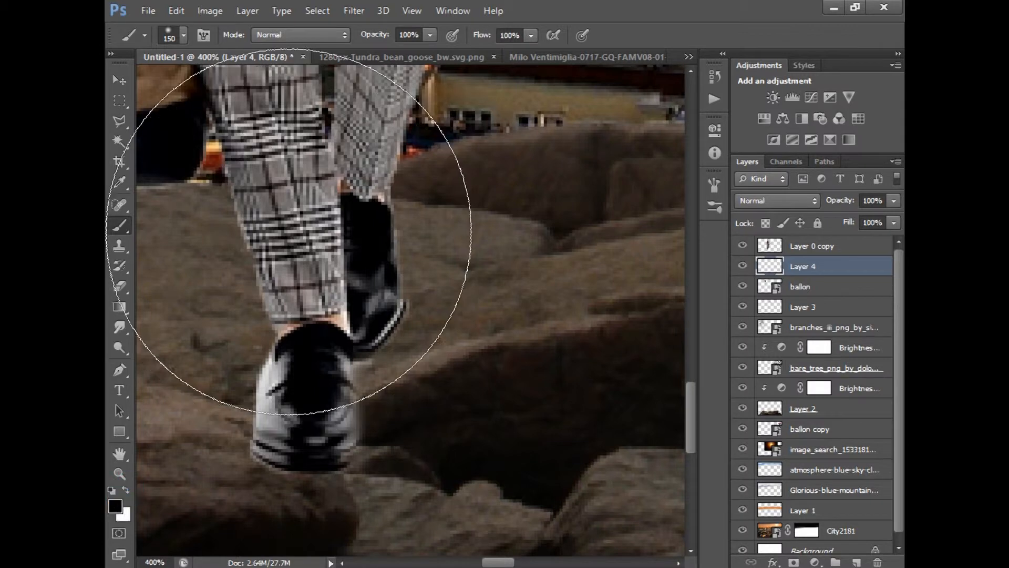
pyautogui.press('[')
pyautogui.press('[')
pyautogui.press('[')
pyautogui.press('[')
pyautogui.press('[')
pyautogui.press('[')
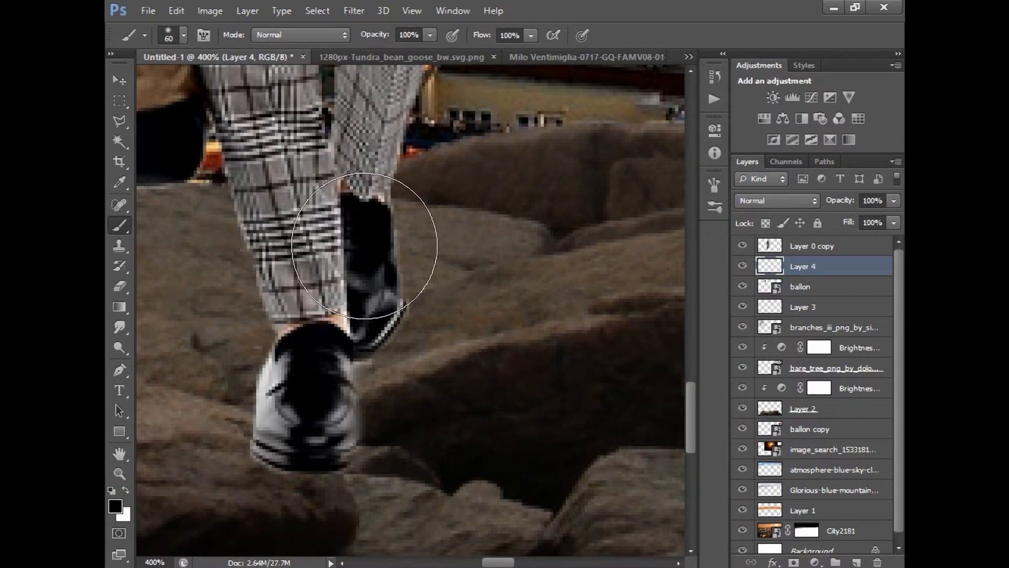
pyautogui.moveTo(371, 225)
pyautogui.mouseDown()
pyautogui.moveTo(375, 436)
pyautogui.moveTo(298, 259)
pyautogui.mouseUp()
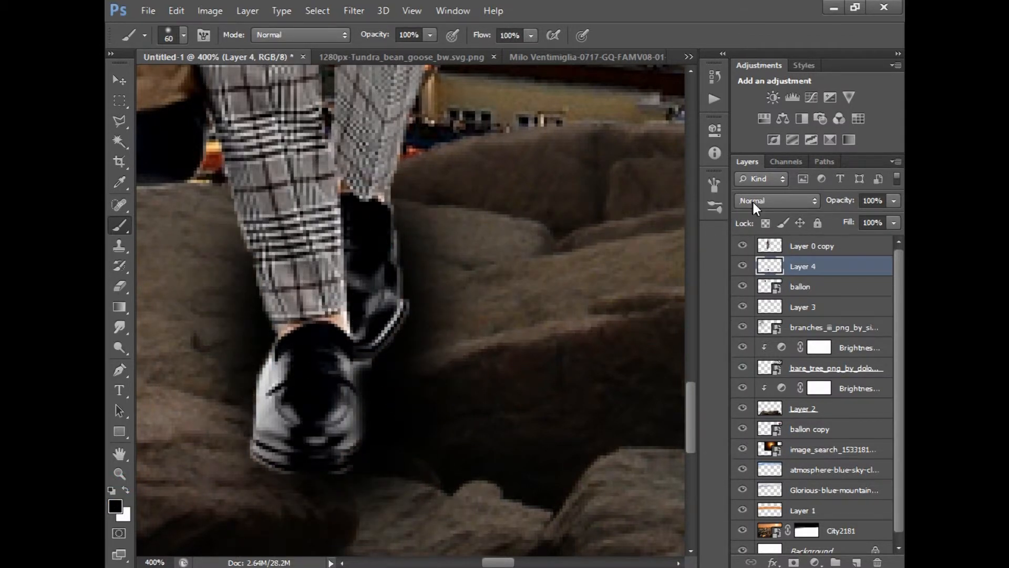
# - Set the shadow layer's blend mode to Overlay and its opacity to 47%
pyautogui.click(755, 201)
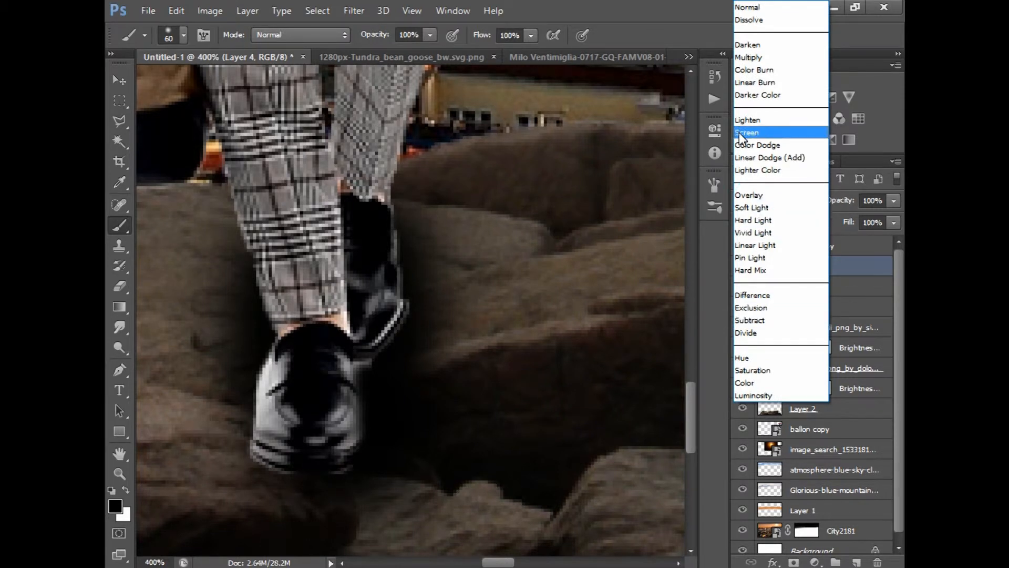
pyautogui.click(741, 195)
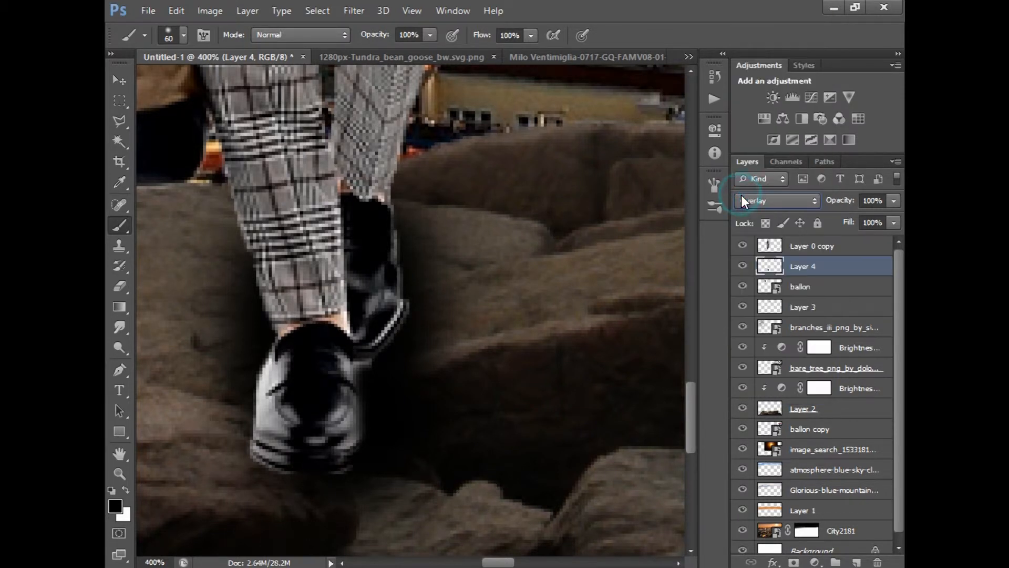
pyautogui.click(893, 201)
pyautogui.moveTo(839, 215); pyautogui.dragTo(852, 218)
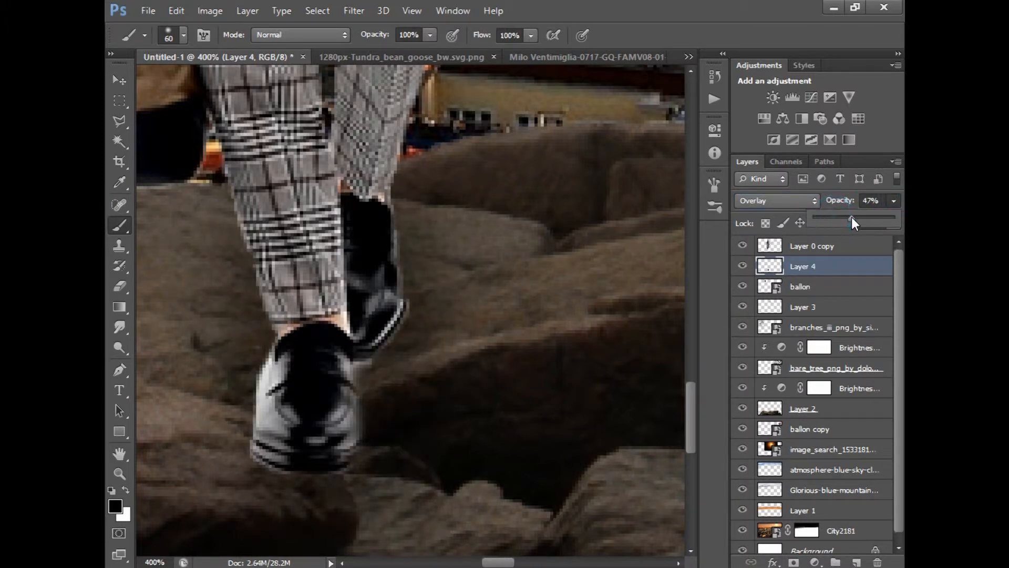
# - Duplicate the man's layer, Layer 0 copy, keeping the default name
pyautogui.hotkey('ctrl', '-')
pyautogui.hotkey('ctrl', '-')
pyautogui.hotkey('ctrl', '-')
pyautogui.hotkey('ctrl', '-')
pyautogui.hotkey('ctrl', '-')
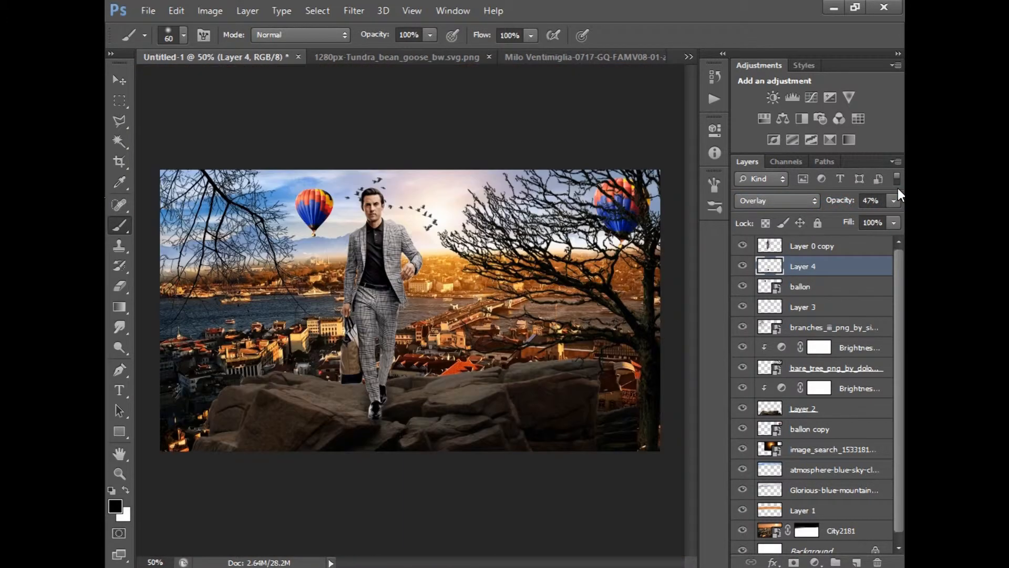
pyautogui.hotkey('ctrl', '-')
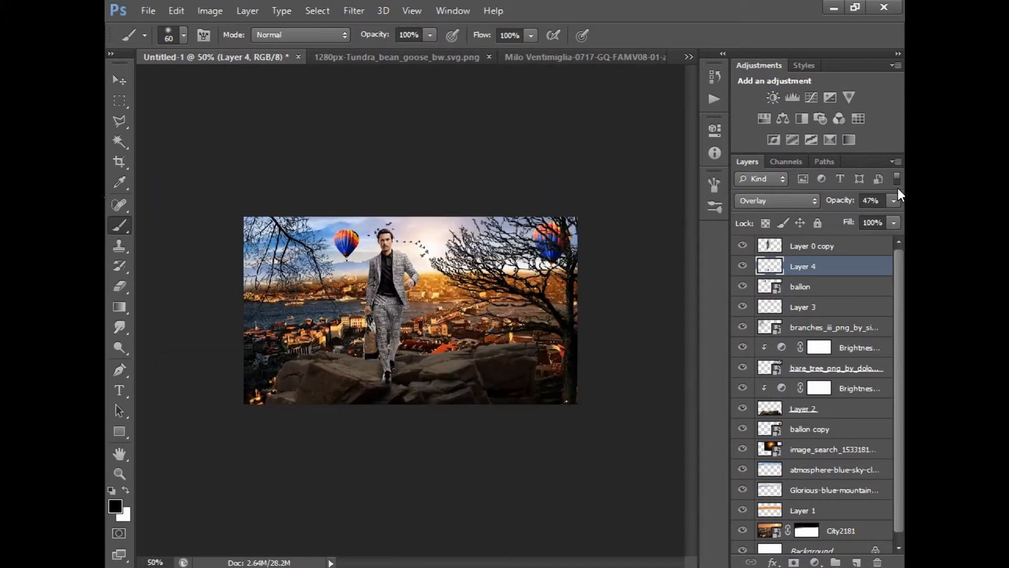
pyautogui.hotkey('ctrl', '+')
pyautogui.click(830, 245)
pyautogui.rightClick(835, 246)
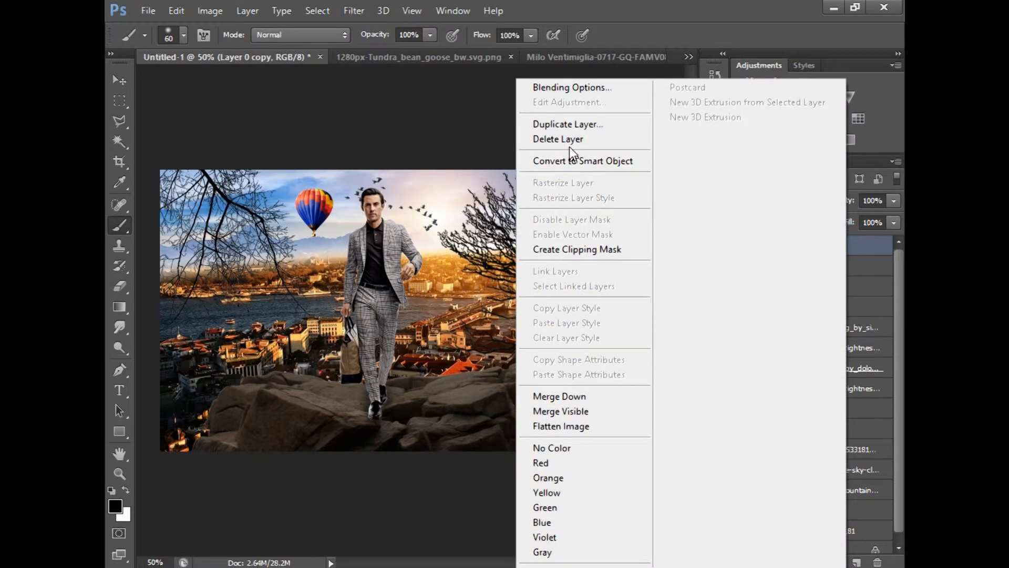
pyautogui.click(564, 130)
pyautogui.press('Return')
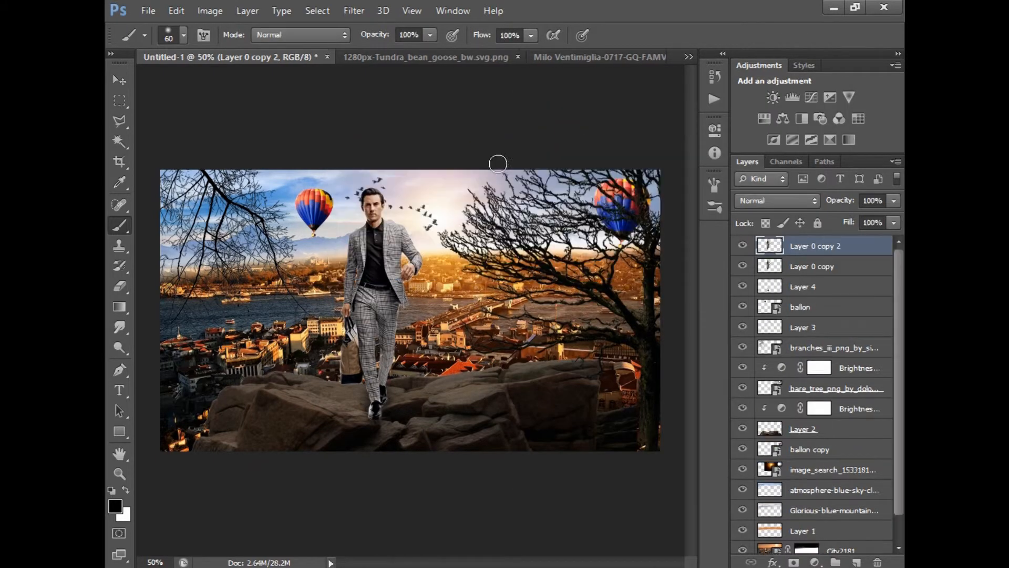
# - Flip the duplicated man vertically below the feet, with its height scaled to about -62.56%
pyautogui.click(120, 79)
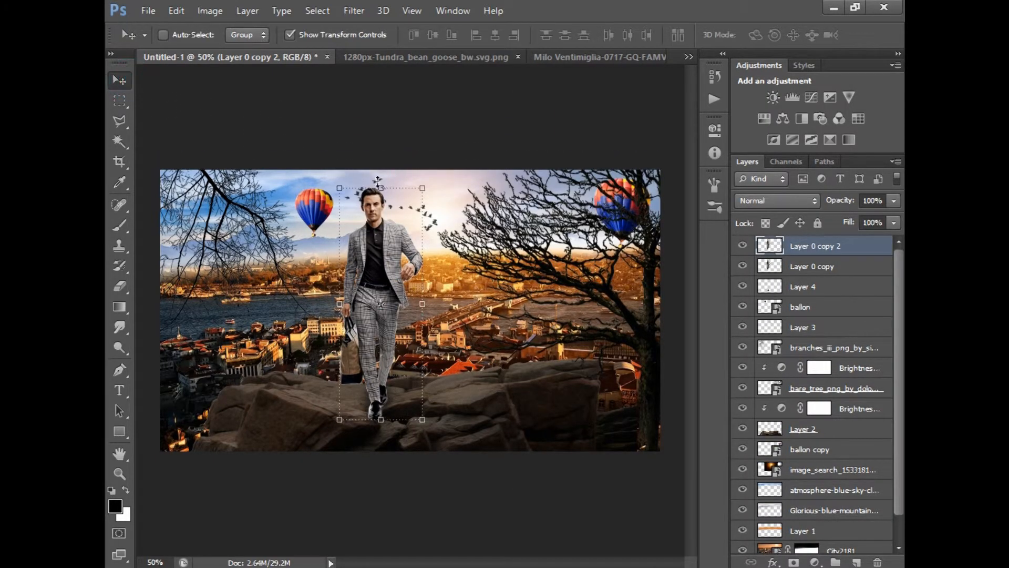
pyautogui.moveTo(380, 188); pyautogui.dragTo(366, 562)
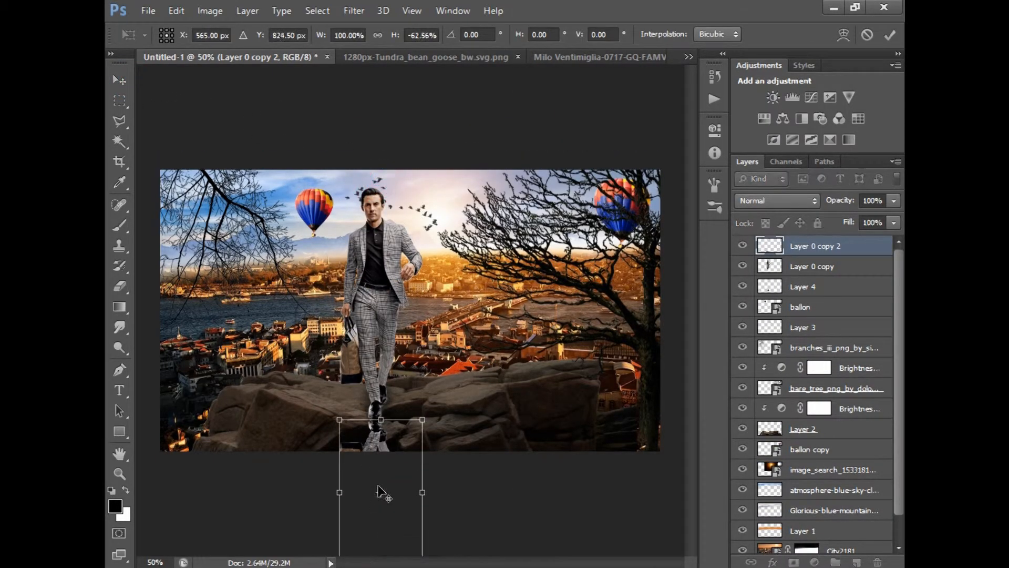
pyautogui.press('Return')
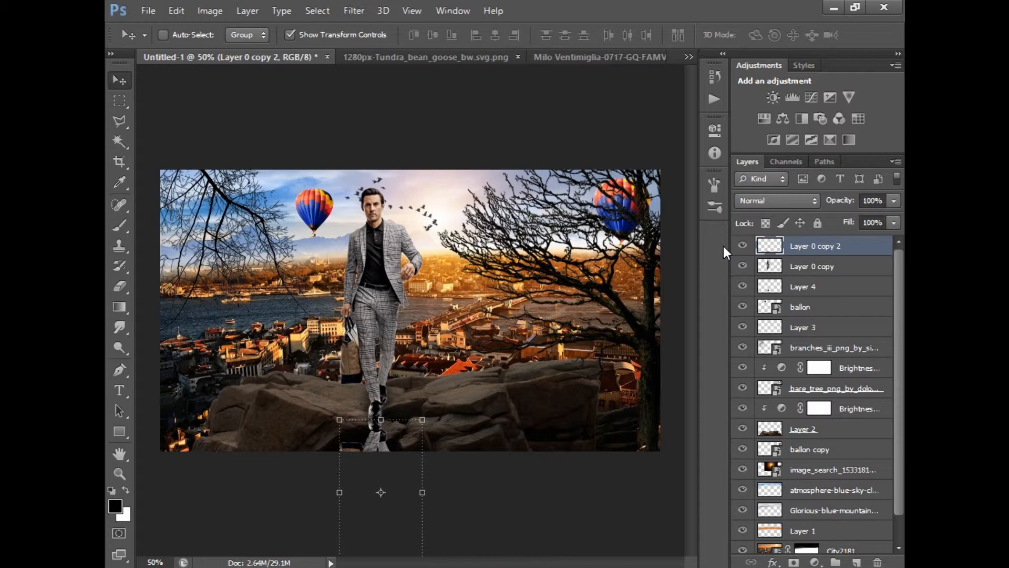
# - Darken the flipped man layer, Layer 0 copy 2, to black with Levels, setting the black input level to 253
pyautogui.hotkey('ctrl', 'l')
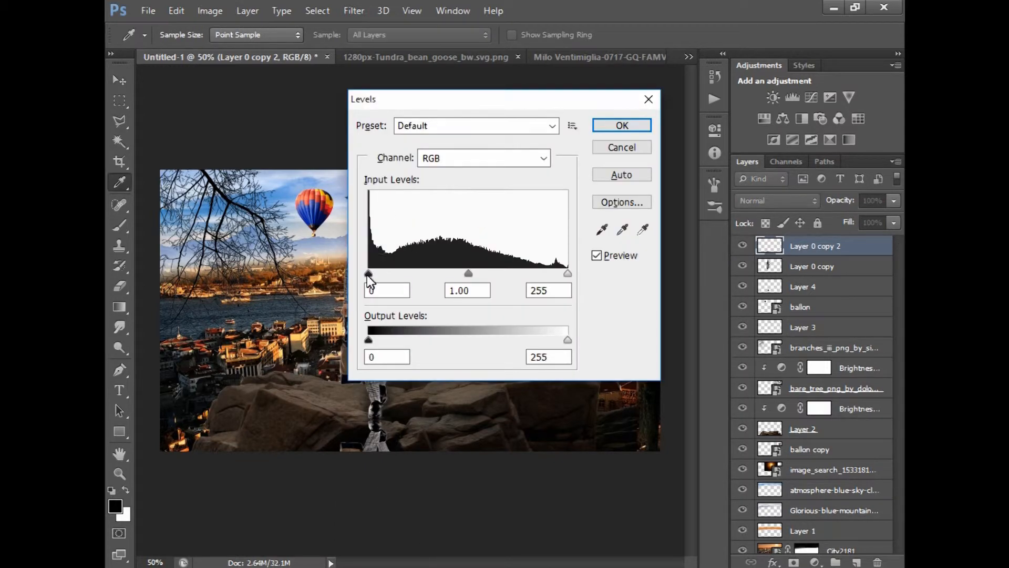
pyautogui.moveTo(401, 276); pyautogui.dragTo(607, 261)
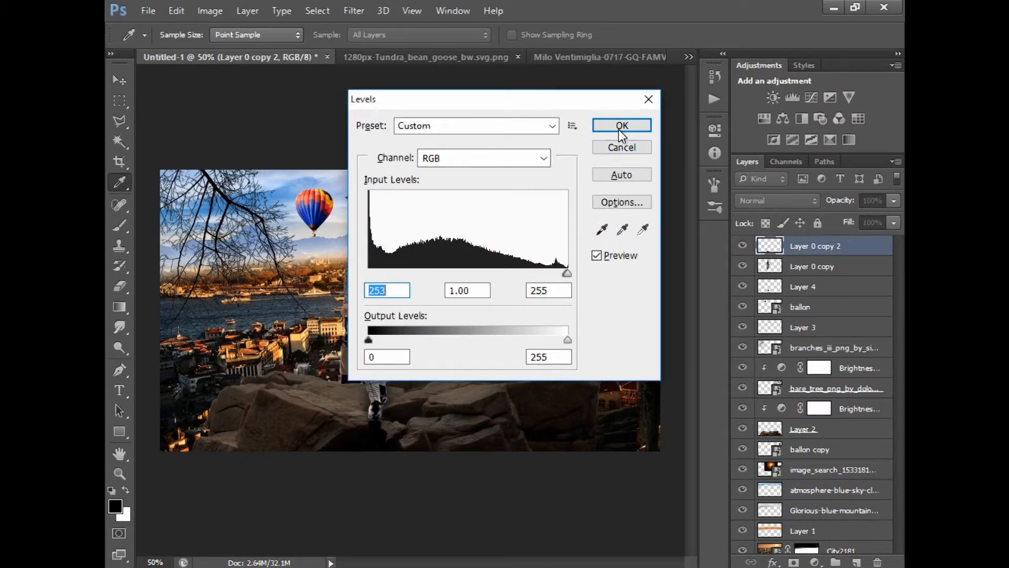
pyautogui.click(619, 129)
# - Set the opacity of the blackened reflection layer, Layer 0 copy 2, to 62%
pyautogui.moveTo(892, 203); pyautogui.dragTo(840, 219)
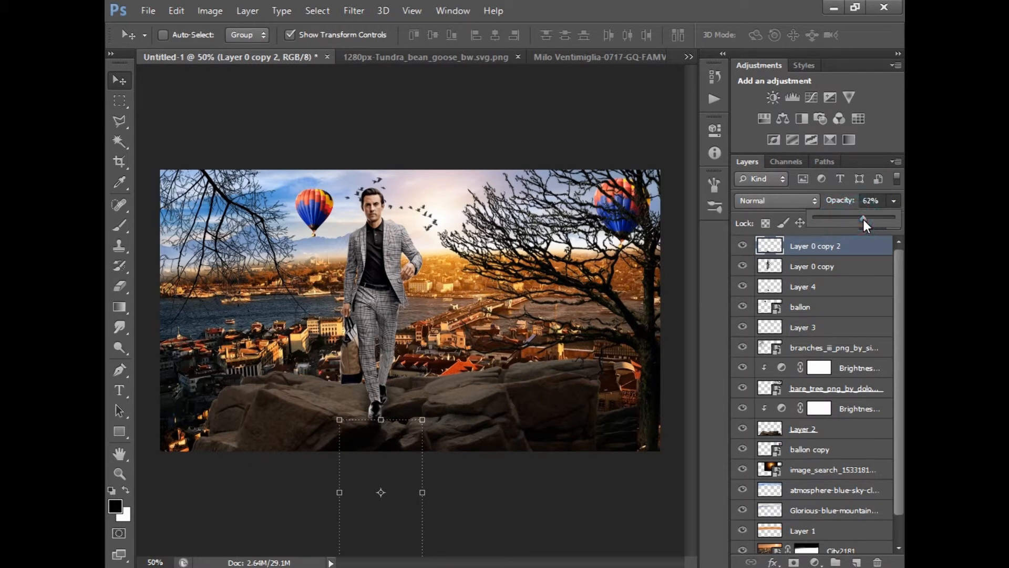
pyautogui.hotkey('ctrl', '-')
pyautogui.hotkey('ctrl', '+')
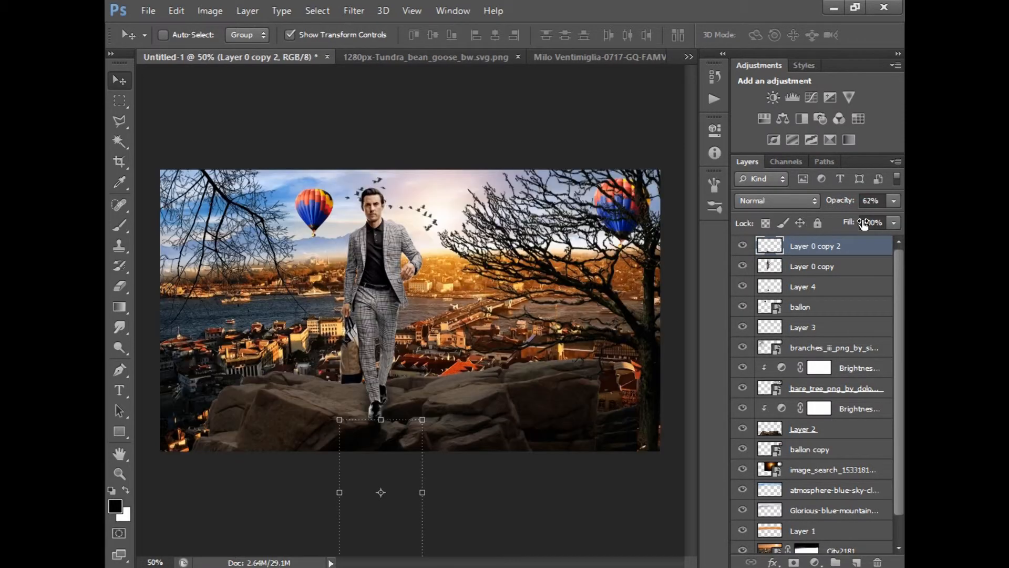
pyautogui.click(795, 266)
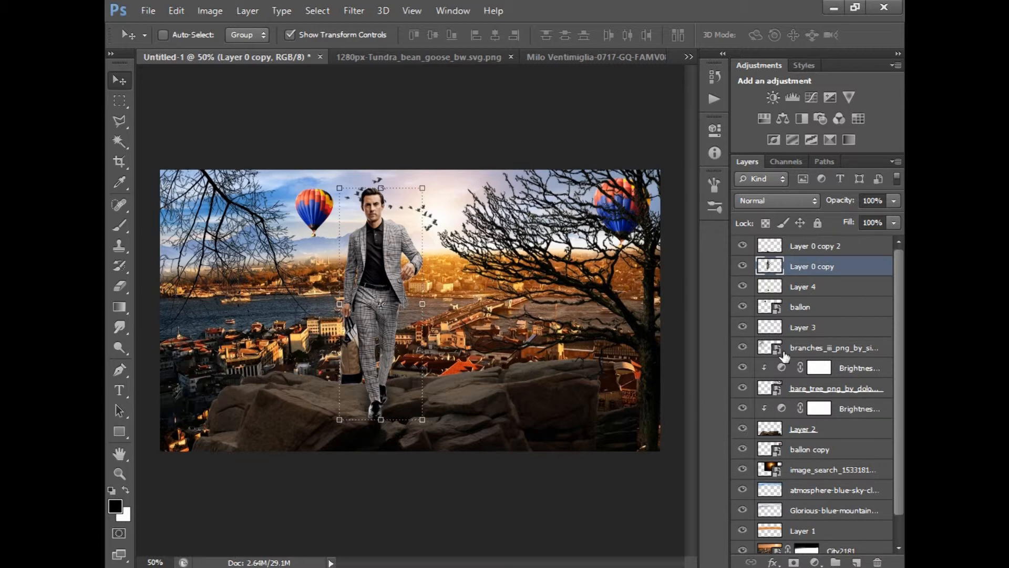
pyautogui.click(810, 246)
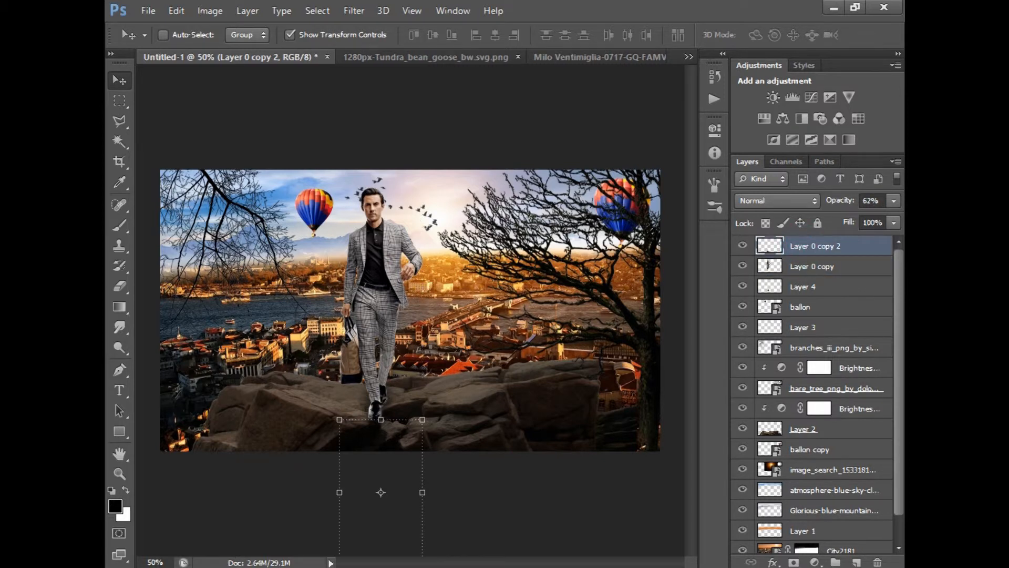
# - Add a new layer above all others and fill it entirely with black using the Paint Bucket
pyautogui.click(856, 562)
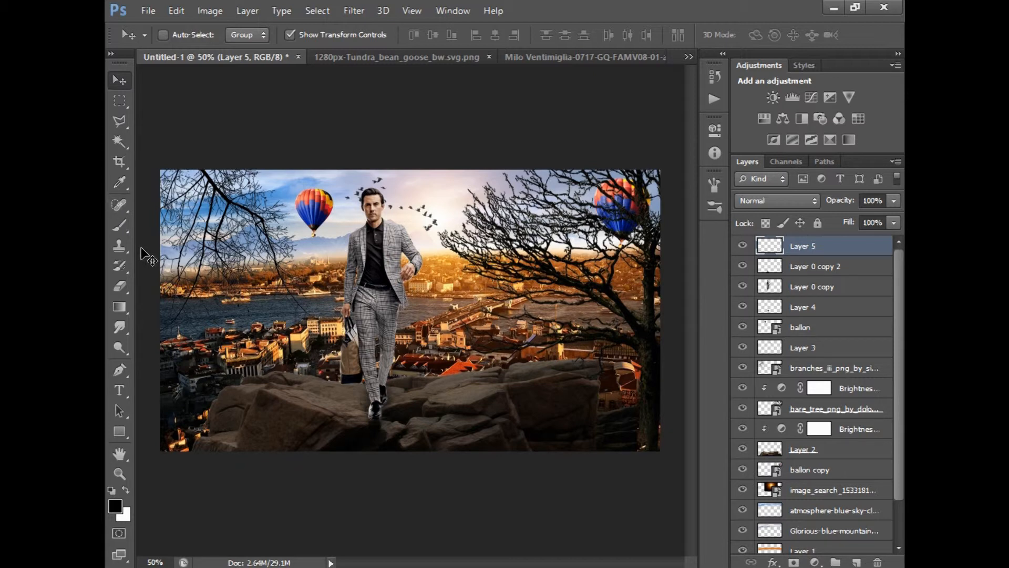
pyautogui.click(119, 307)
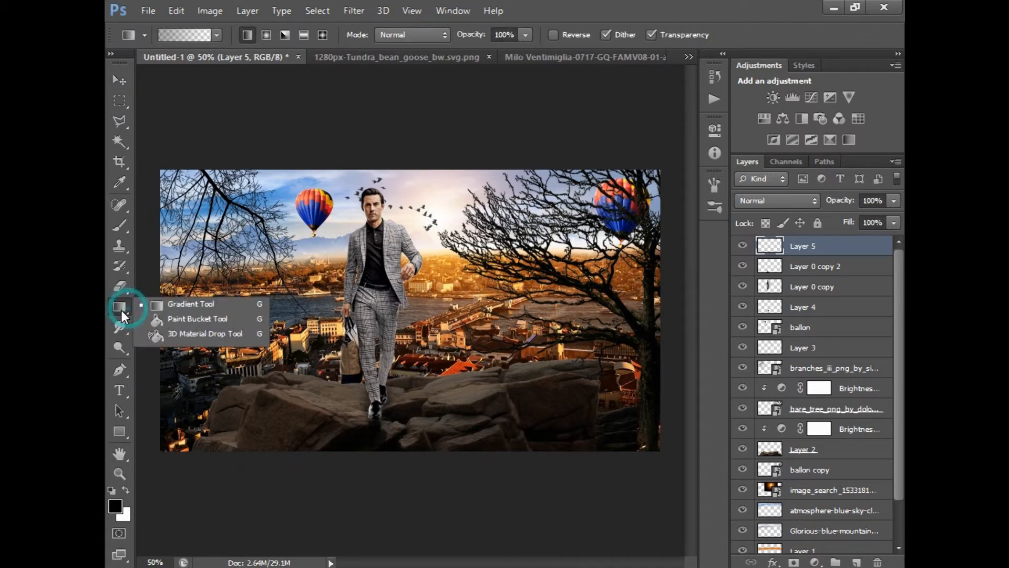
pyautogui.click(155, 318)
pyautogui.click(260, 304)
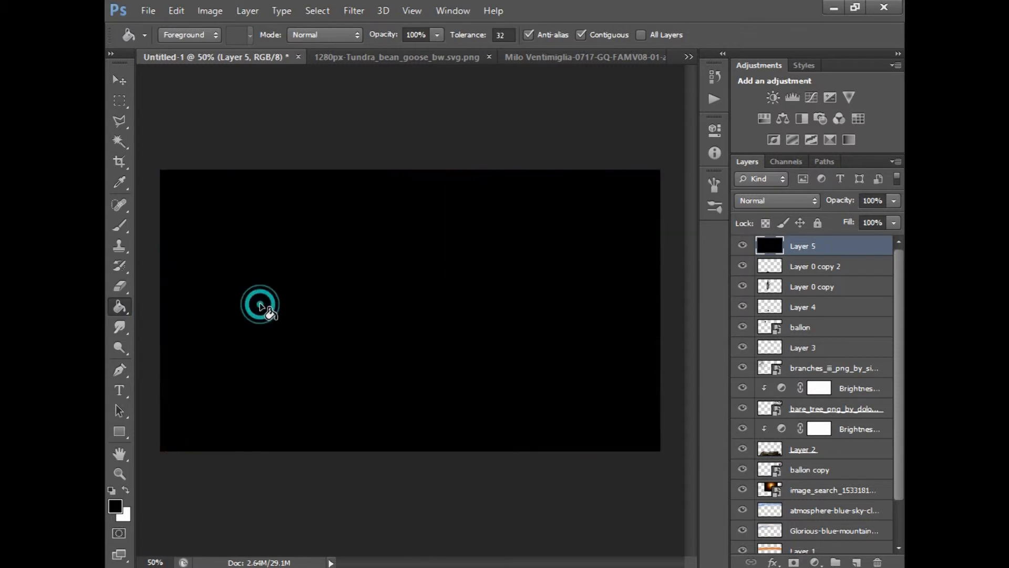
# - Erase the middle of the black layer with one dab of a soft Eraser at 1100 px to form a vignette
pyautogui.click(120, 288)
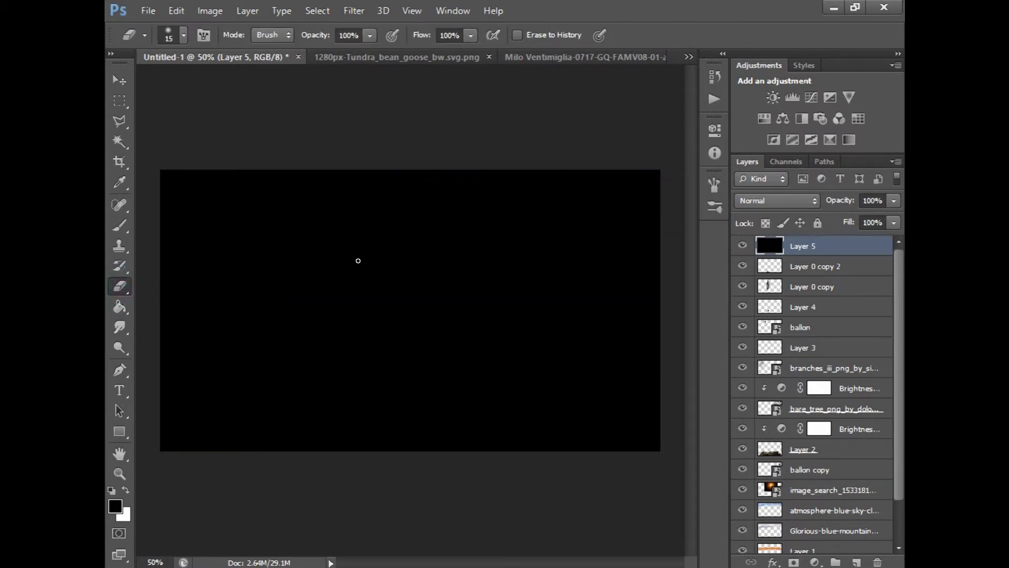
pyautogui.press(']')
pyautogui.press(']')
pyautogui.press(']')
pyautogui.press(']')
pyautogui.press(']')
pyautogui.press(']')
pyautogui.press(']')
pyautogui.press(']')
pyautogui.press(']')
pyautogui.press(']')
pyautogui.press(']')
pyautogui.press(']')
pyautogui.press(']')
pyautogui.press(']')
pyautogui.press(']')
pyautogui.press(']')
pyautogui.press(']')
pyautogui.press(']')
pyautogui.press(']')
pyautogui.press(']')
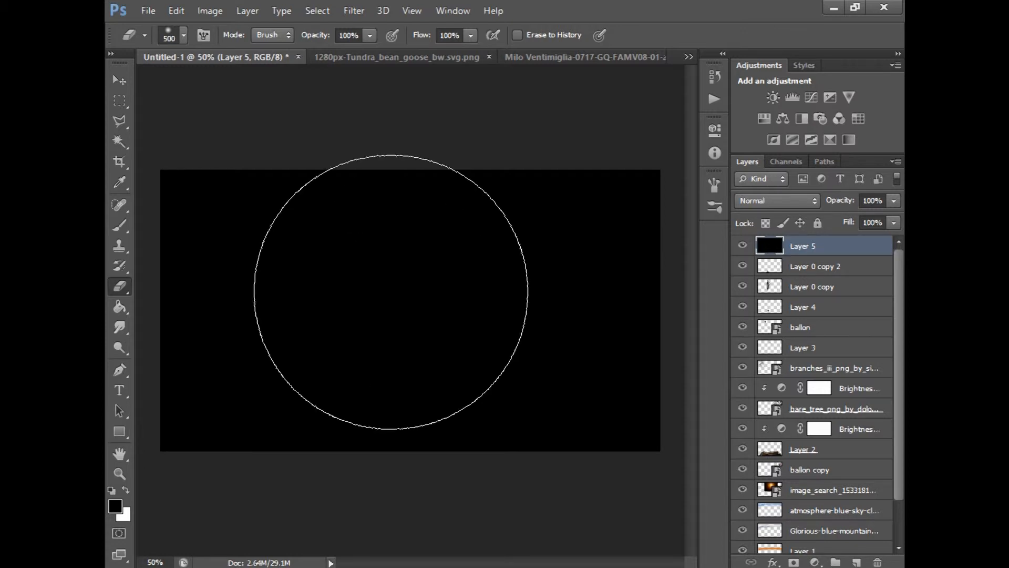
pyautogui.click(399, 302)
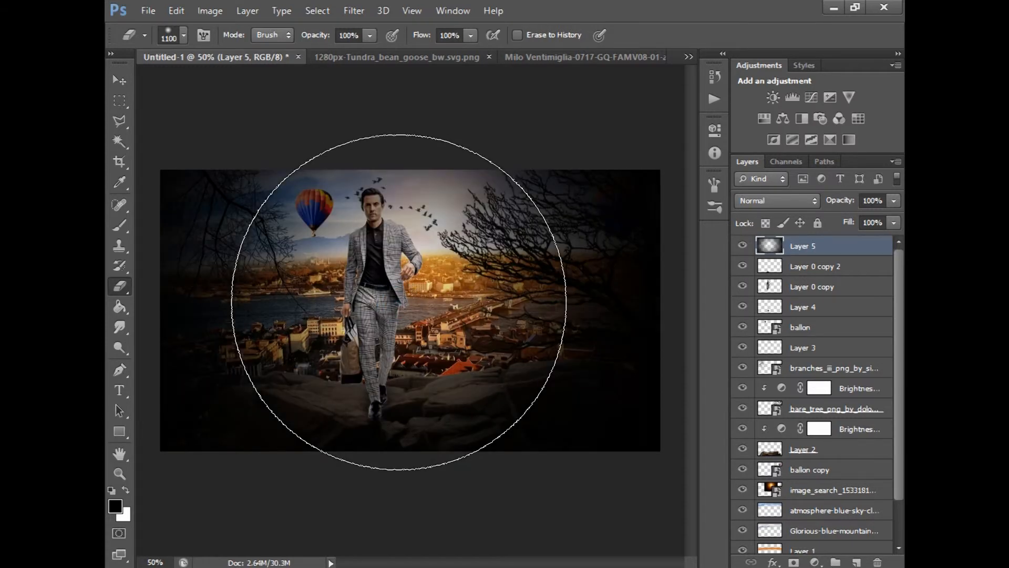
# - Scale the vignette layer up proportionally about its centre to roughly 167%, beyond the canvas edges
pyautogui.hotkey('ctrl', '-')
pyautogui.hotkey('ctrl', '-')
pyautogui.hotkey('ctrl', '-')
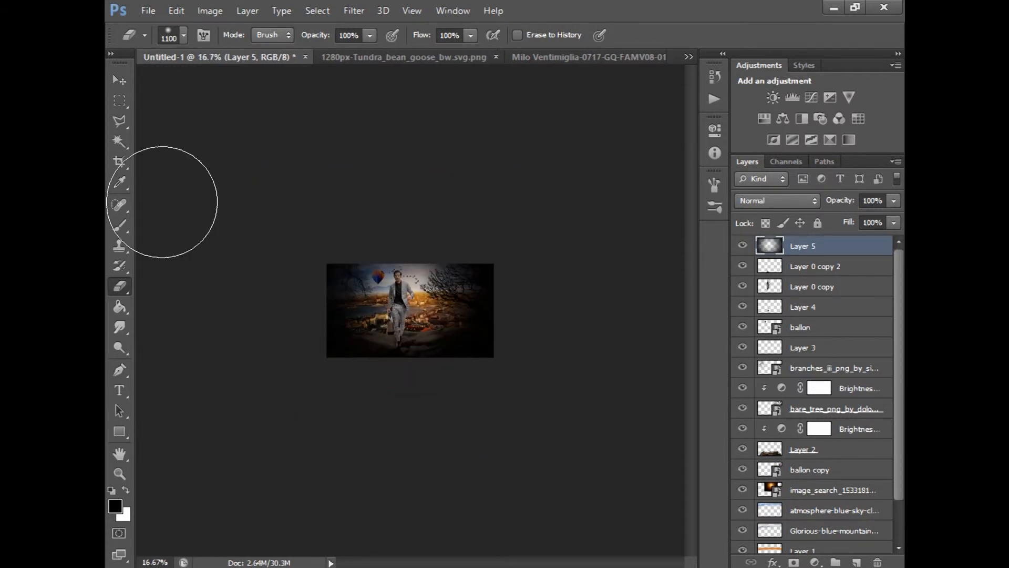
pyautogui.click(122, 88)
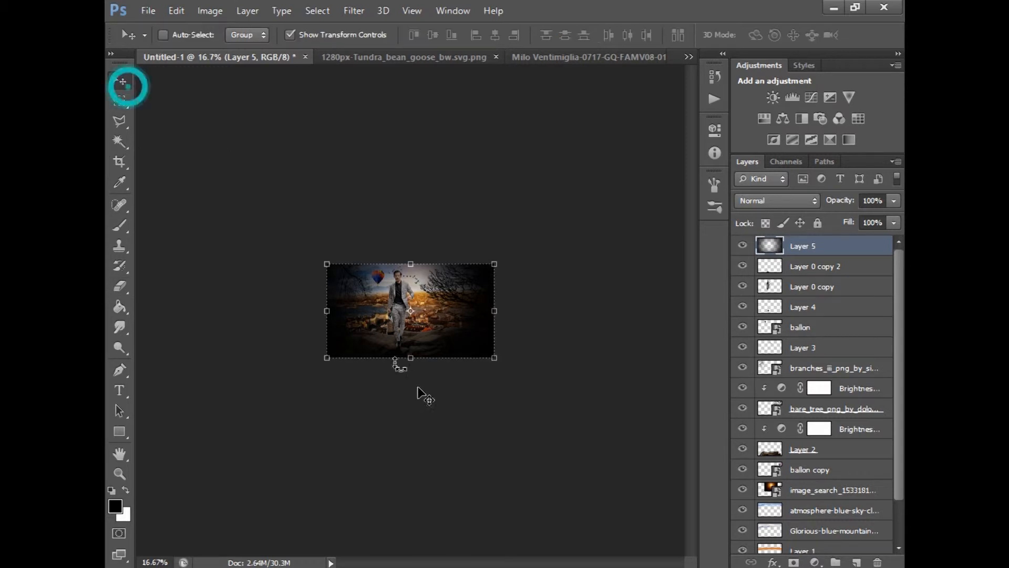
pyautogui.click(495, 358)
pyautogui.moveTo(495, 359); pyautogui.dragTo(552, 396)
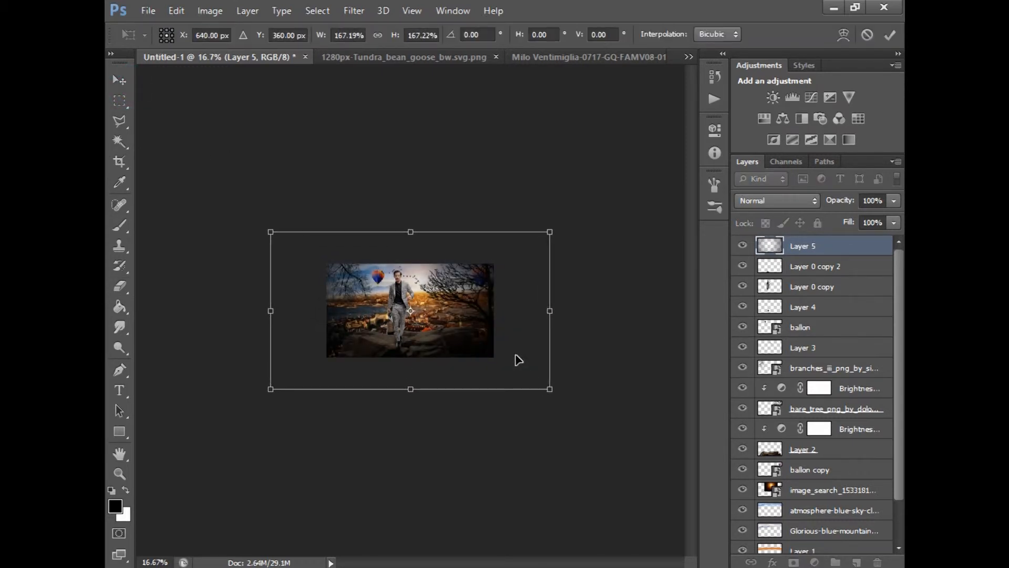
pyautogui.doubleClick(515, 355)
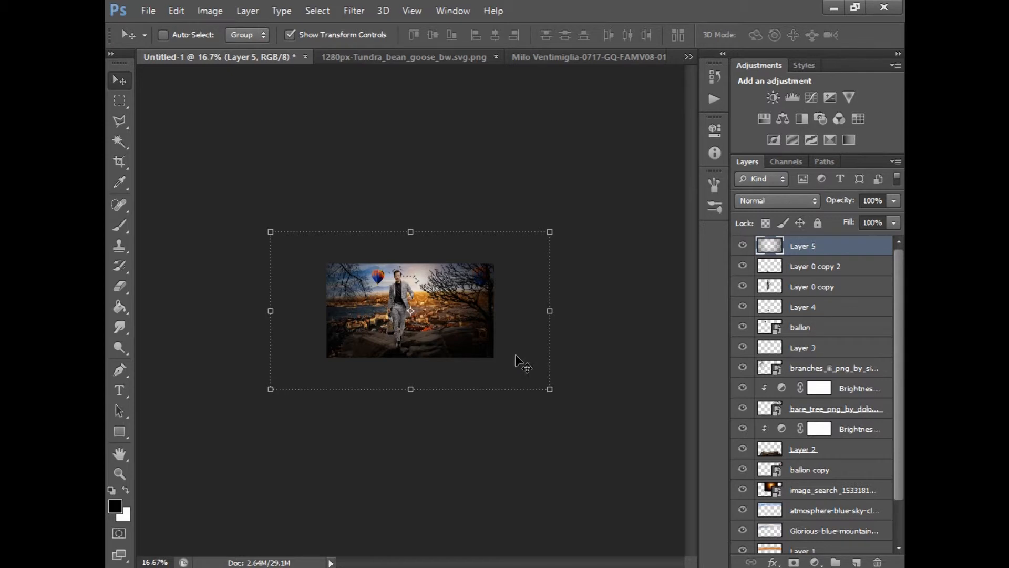
# - Nudge the enlarged vignette layer slightly to the right
pyautogui.hotkey('shift', 'Right')
pyautogui.hotkey('shift', 'Right')
pyautogui.hotkey('shift', 'Right')
pyautogui.hotkey('shift', 'Right')
pyautogui.hotkey('shift', 'Right')
pyautogui.hotkey('shift', 'Right')
pyautogui.hotkey('shift', 'Right')
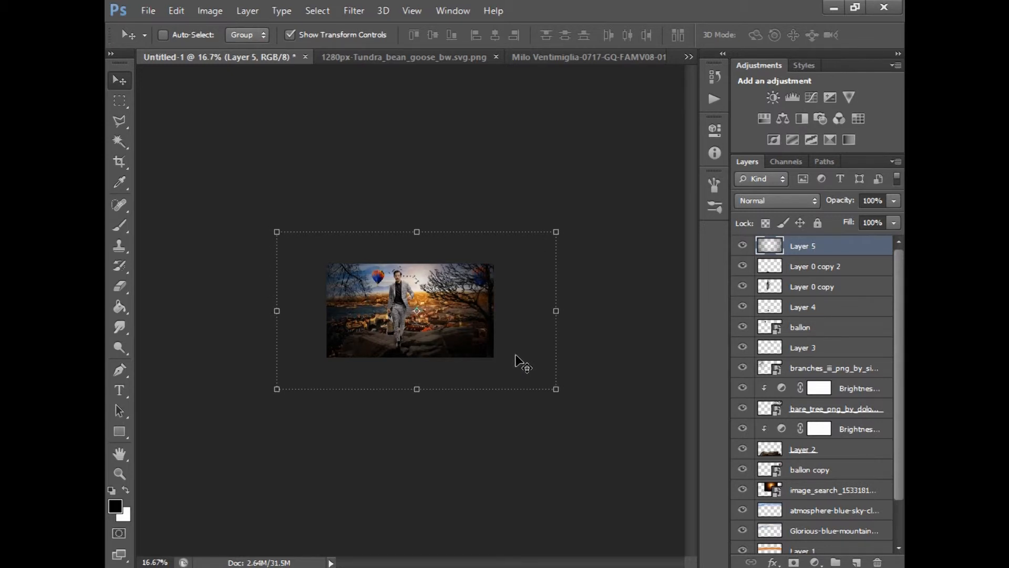
pyautogui.hotkey('ctrl', '+')
pyautogui.hotkey('ctrl', '+')
pyautogui.hotkey('ctrl', '+')
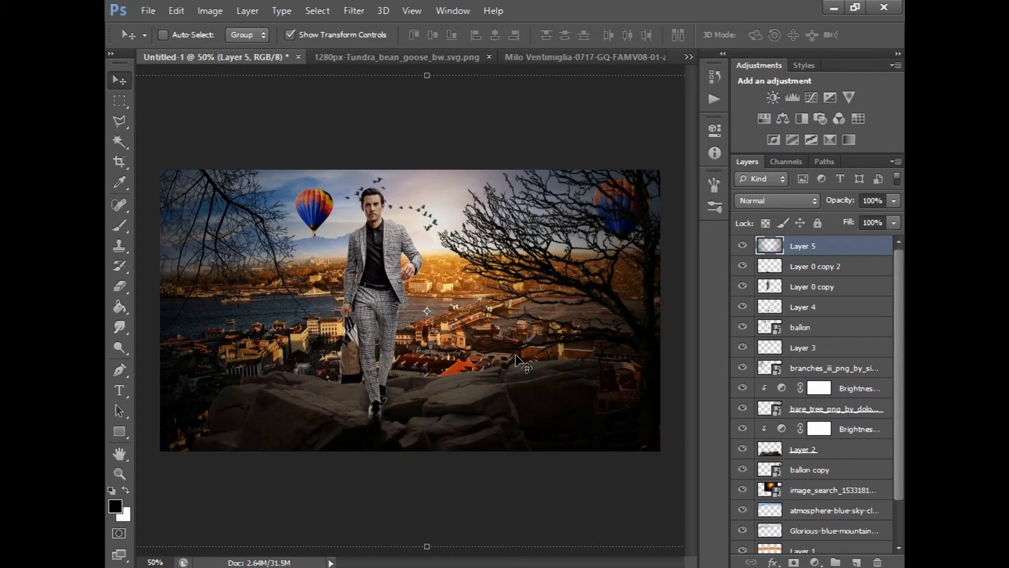
# - Enlarge the vignette layer a little more and compare the image with the vignette hidden and shown
pyautogui.hotkey('ctrl', '-')
pyautogui.hotkey('ctrl', '-')
pyautogui.hotkey('ctrl', '-')
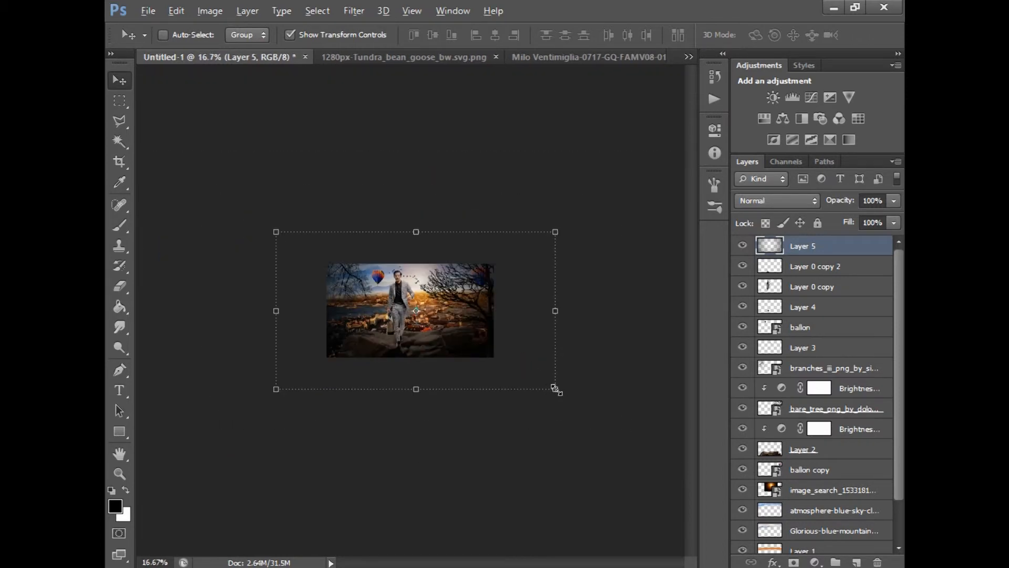
pyautogui.moveTo(544, 390); pyautogui.dragTo(586, 406)
pyautogui.hotkey('ctrl', '+')
pyautogui.hotkey('ctrl', '+')
pyautogui.hotkey('ctrl', '+')
pyautogui.press('Return')
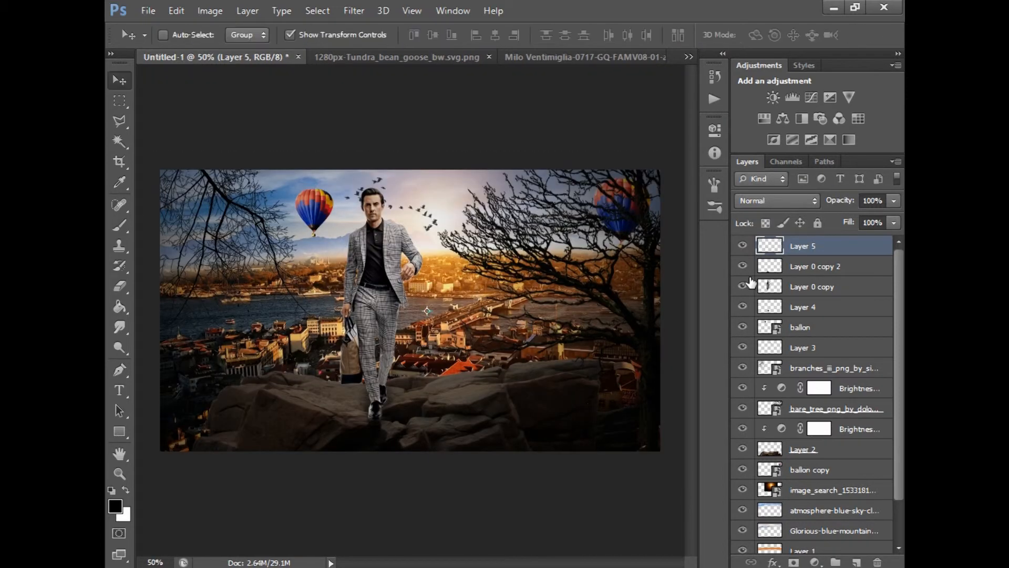
pyautogui.click(743, 244)
pyautogui.click(743, 244)
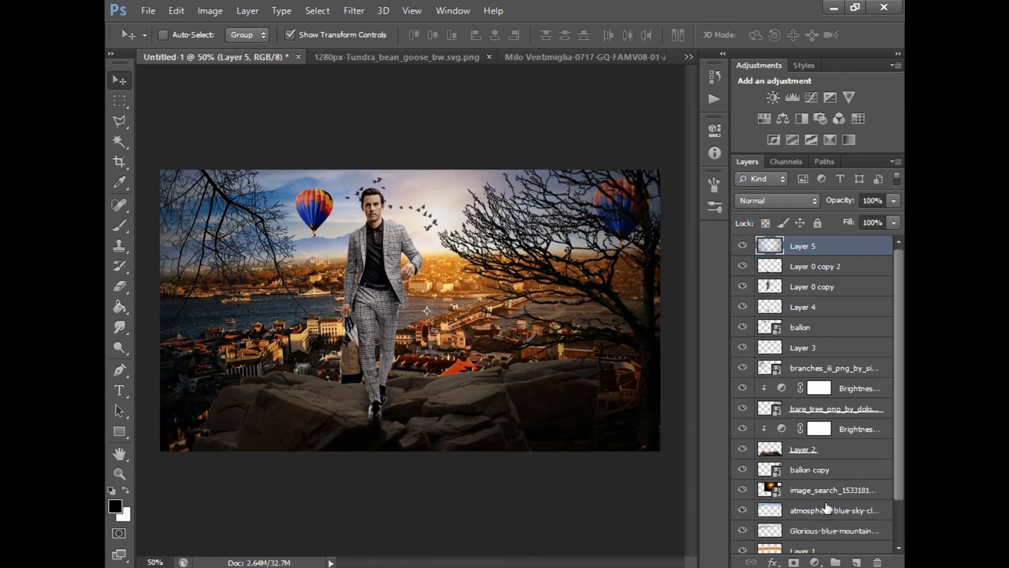
# - Add a Color Lookup adjustment layer above the vignette using the 2Strip.look 3DLUT file
pyautogui.click(814, 562)
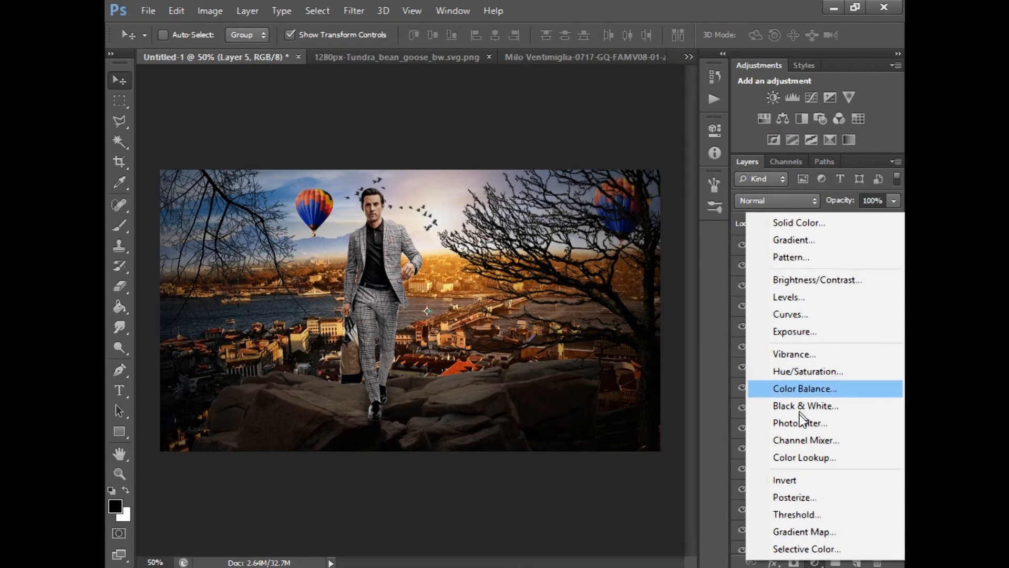
pyautogui.click(789, 455)
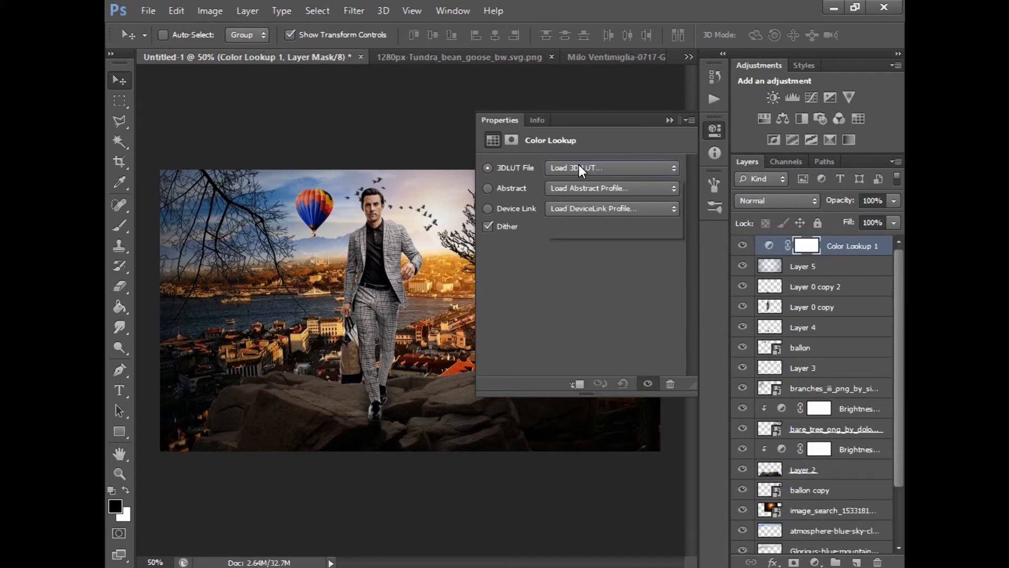
pyautogui.click(578, 165)
pyautogui.click(571, 227)
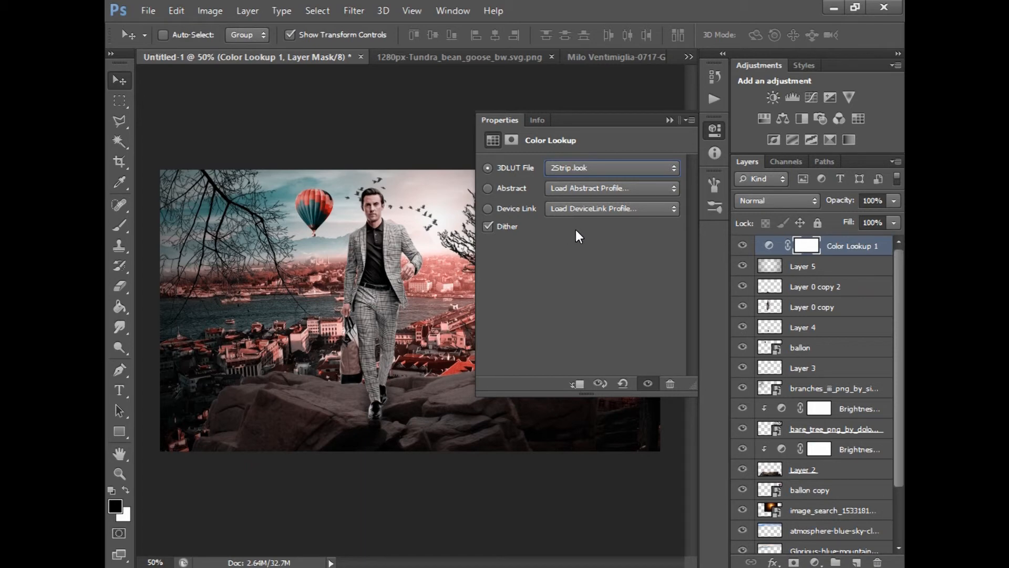
pyautogui.click(667, 124)
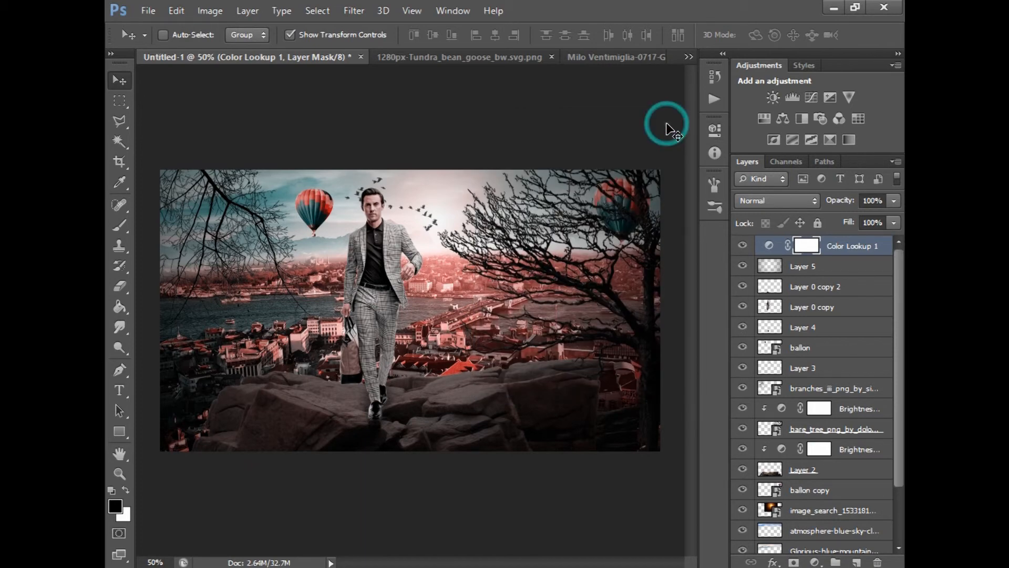
# - Set the Color Lookup adjustment layer's opacity to 87%
pyautogui.scroll(-3, 666, 124)
pyautogui.scroll(3, 667, 125)
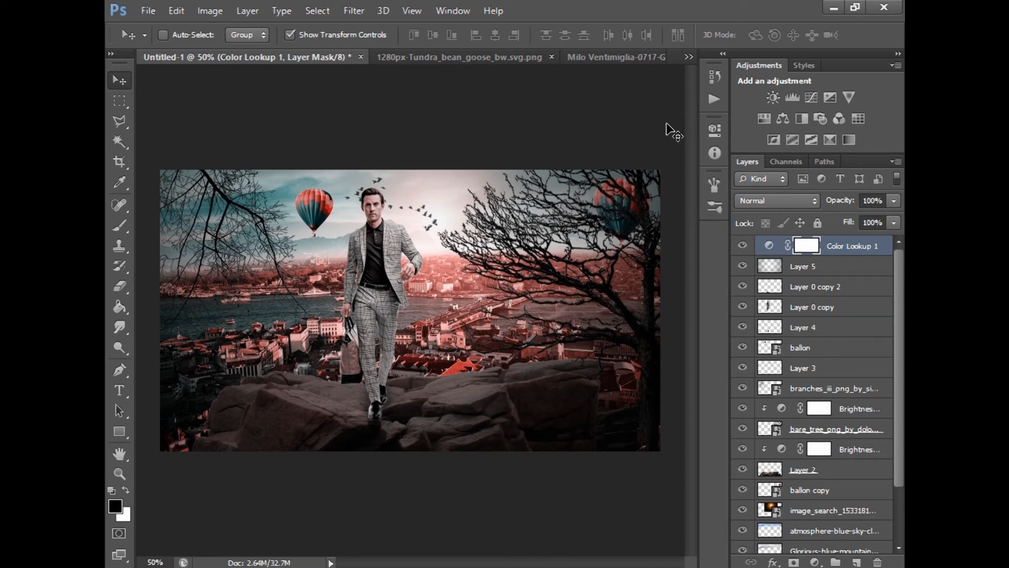
pyautogui.click(894, 202)
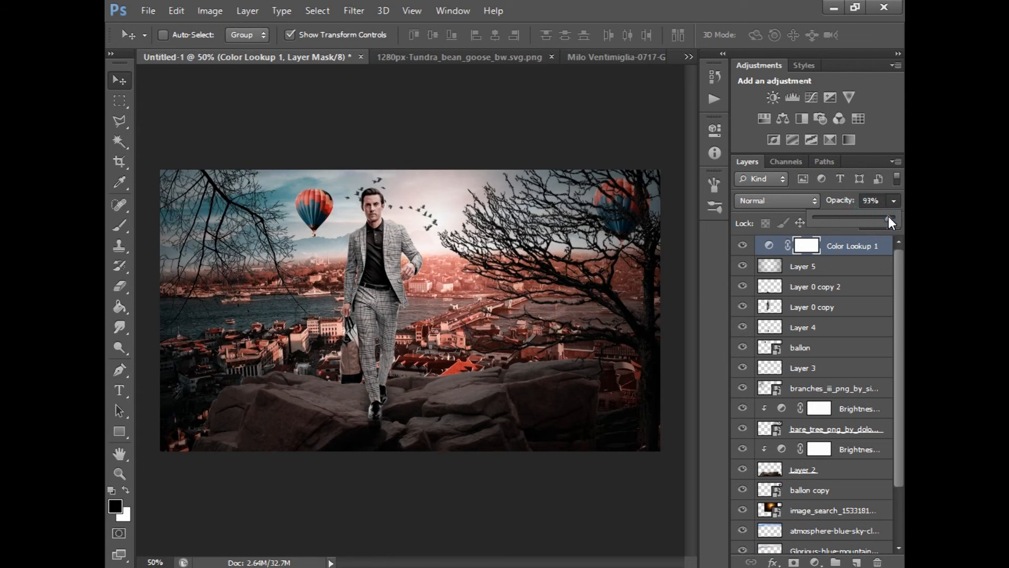
pyautogui.moveTo(884, 217); pyautogui.dragTo(881, 218)
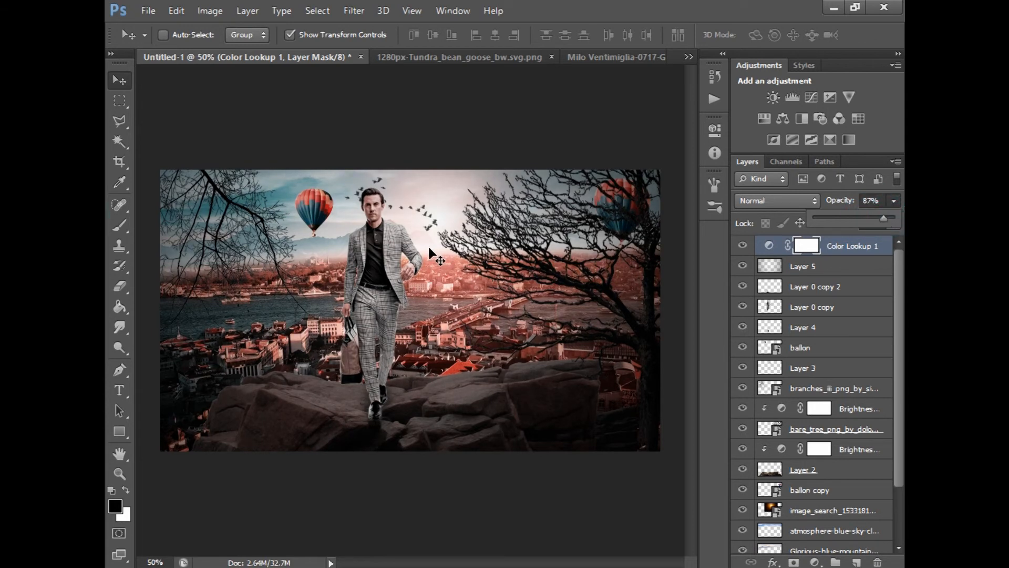
# - Inspect the finished composite at 100% zoom with the interface panels hidden
pyautogui.rightClick(337, 205)
pyautogui.click(385, 211)
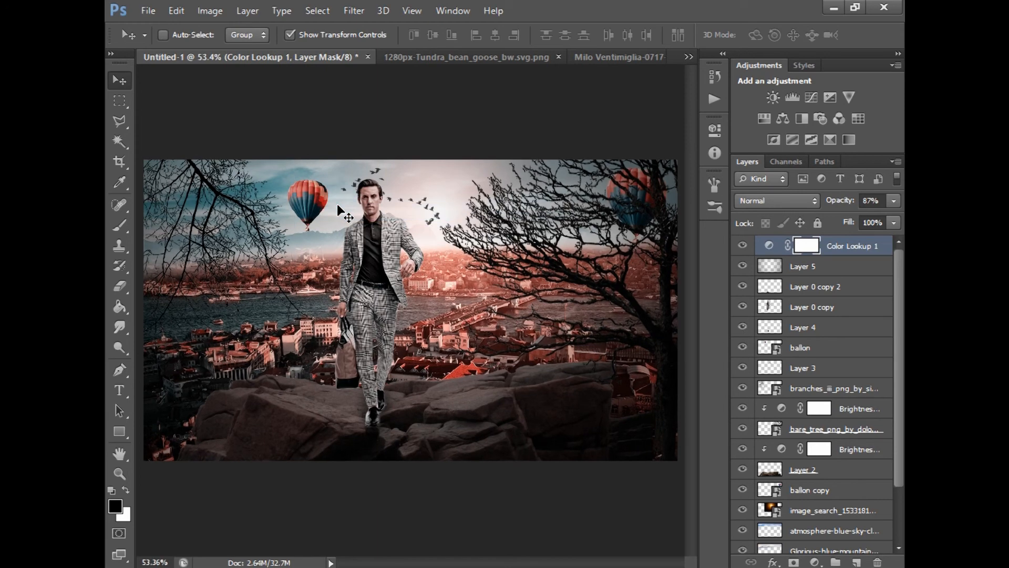
pyautogui.press('Tab')
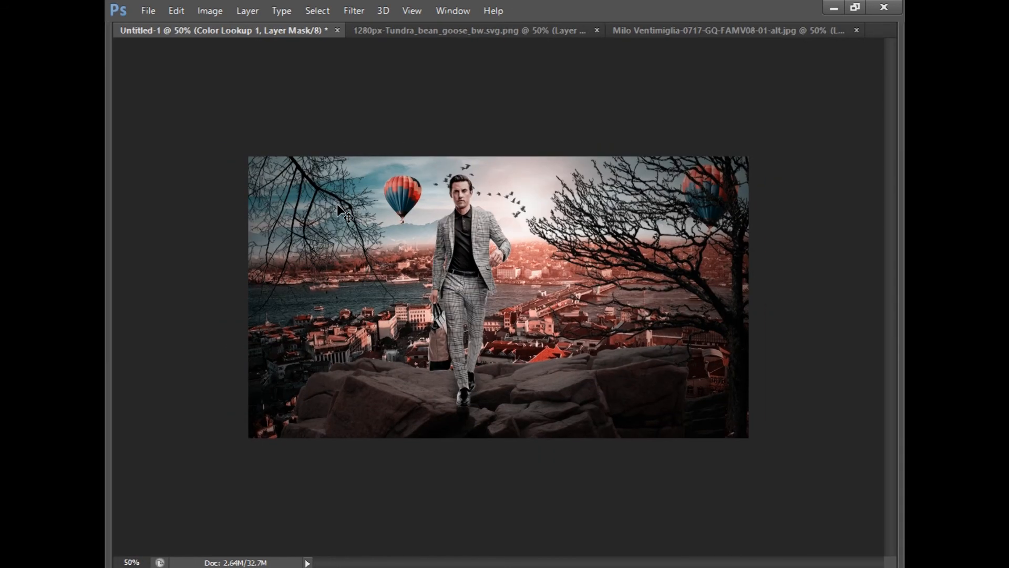
pyautogui.hotkey('ctrl', '+')
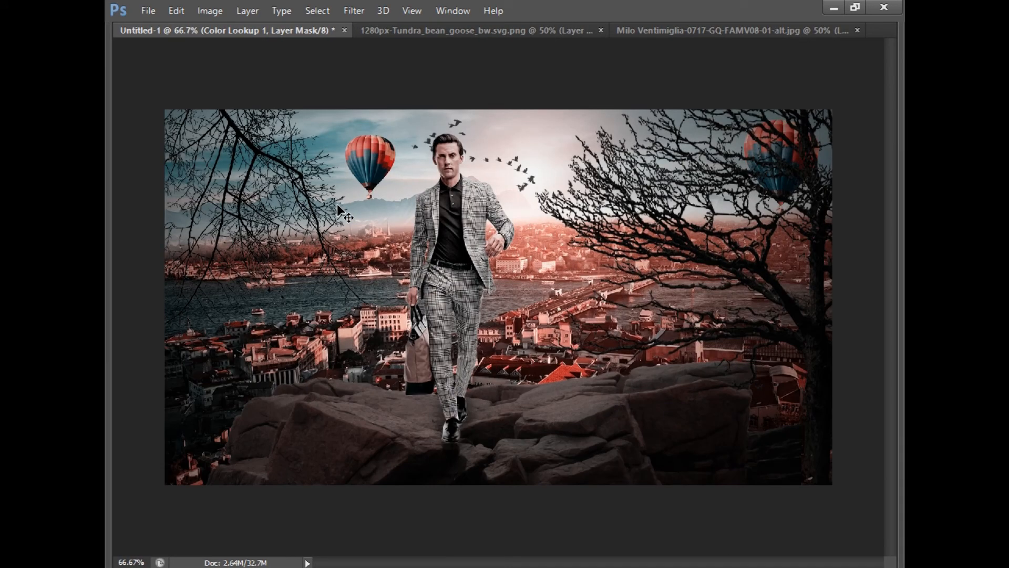
pyautogui.hotkey('ctrl', '+')
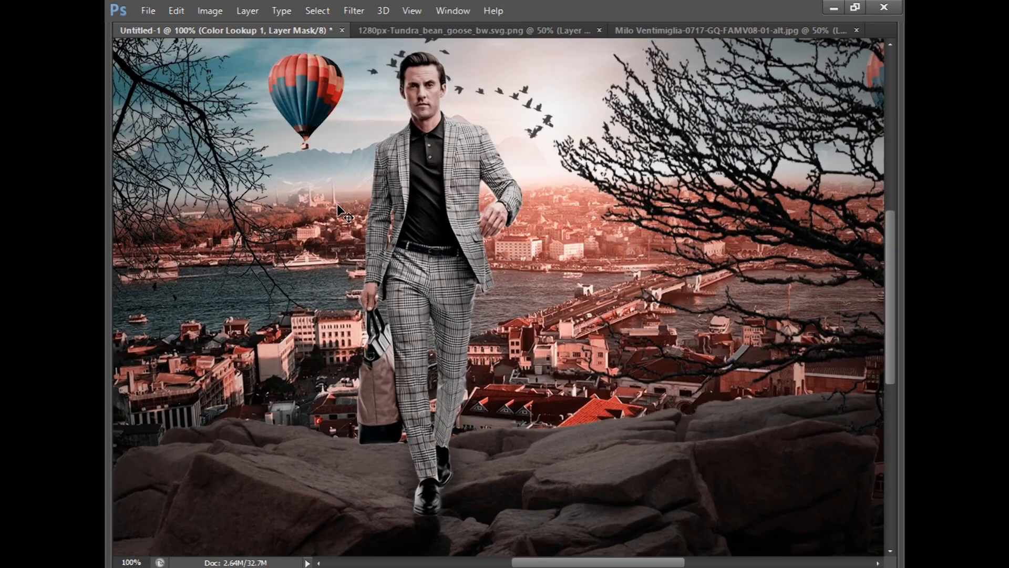